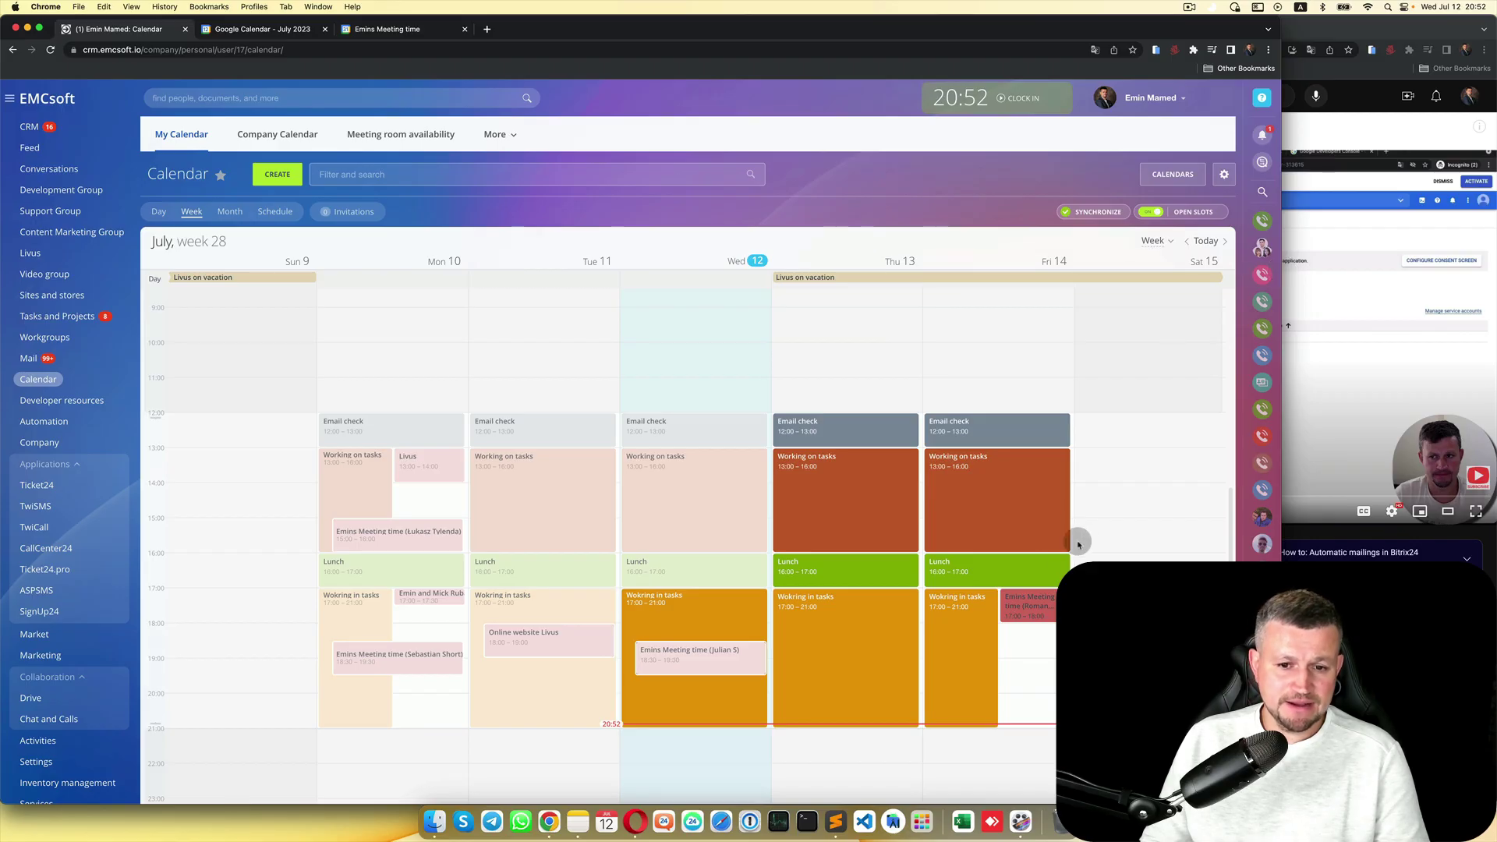
# Step: Review the Emins Meeting time booking page and July month view, then return to Bitrix24's week-28 calendar
pyautogui.scroll(-1, 1082, 540)
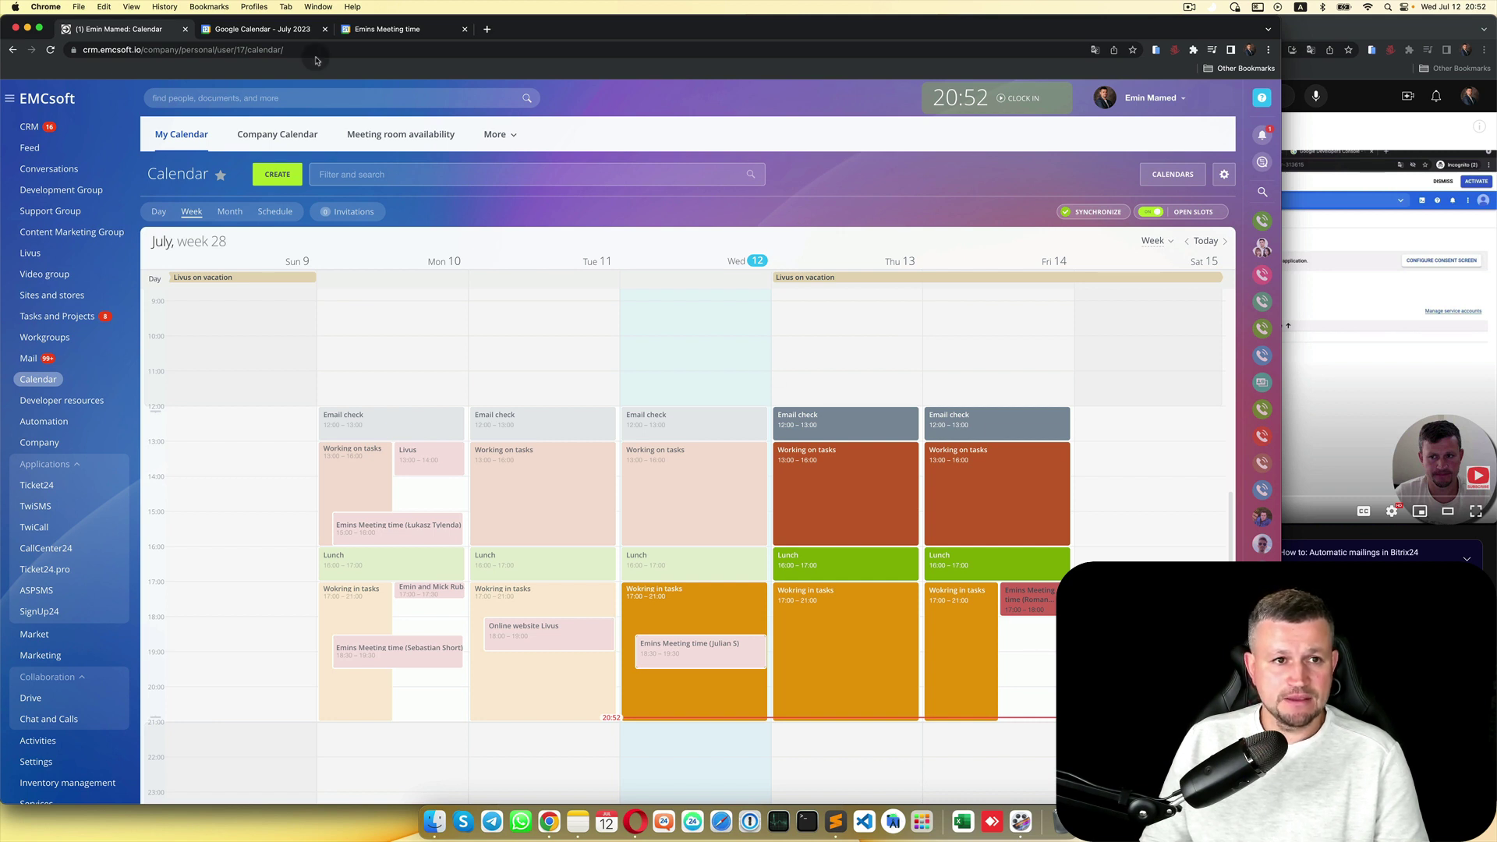
pyautogui.click(400, 32)
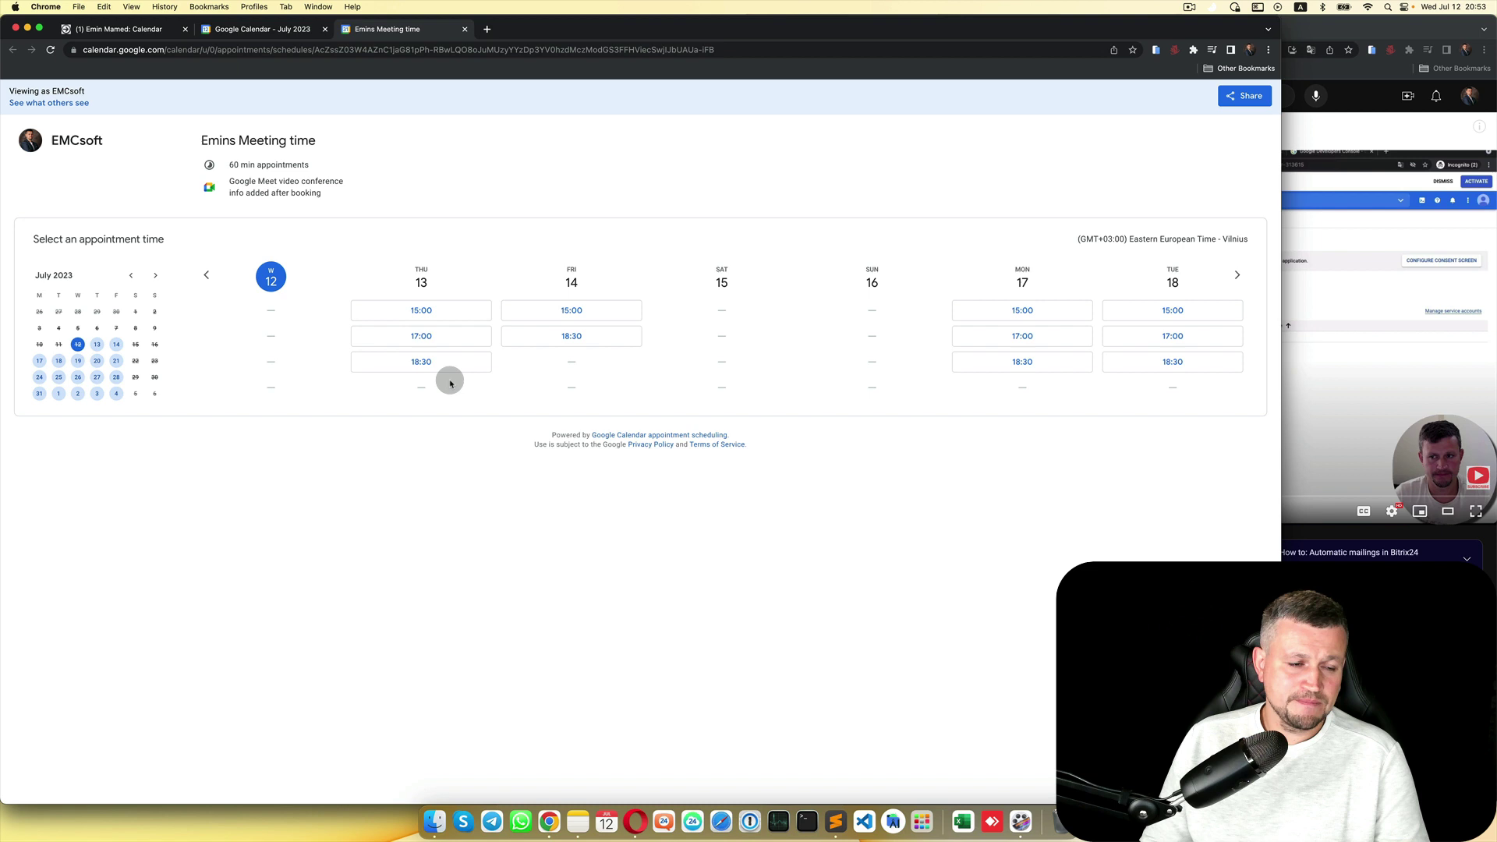
pyautogui.click(288, 30)
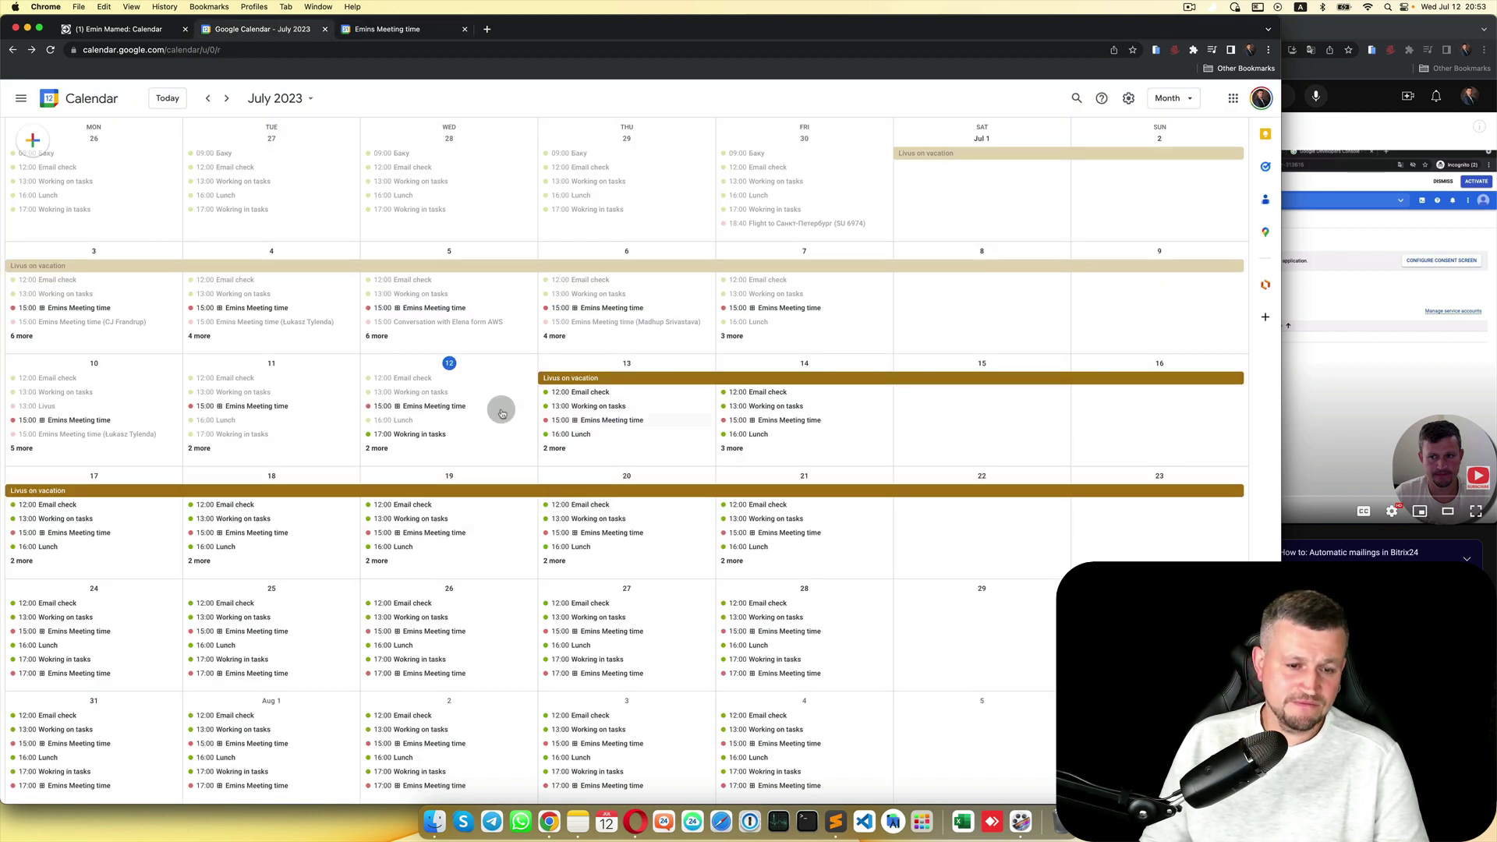
pyautogui.click(161, 31)
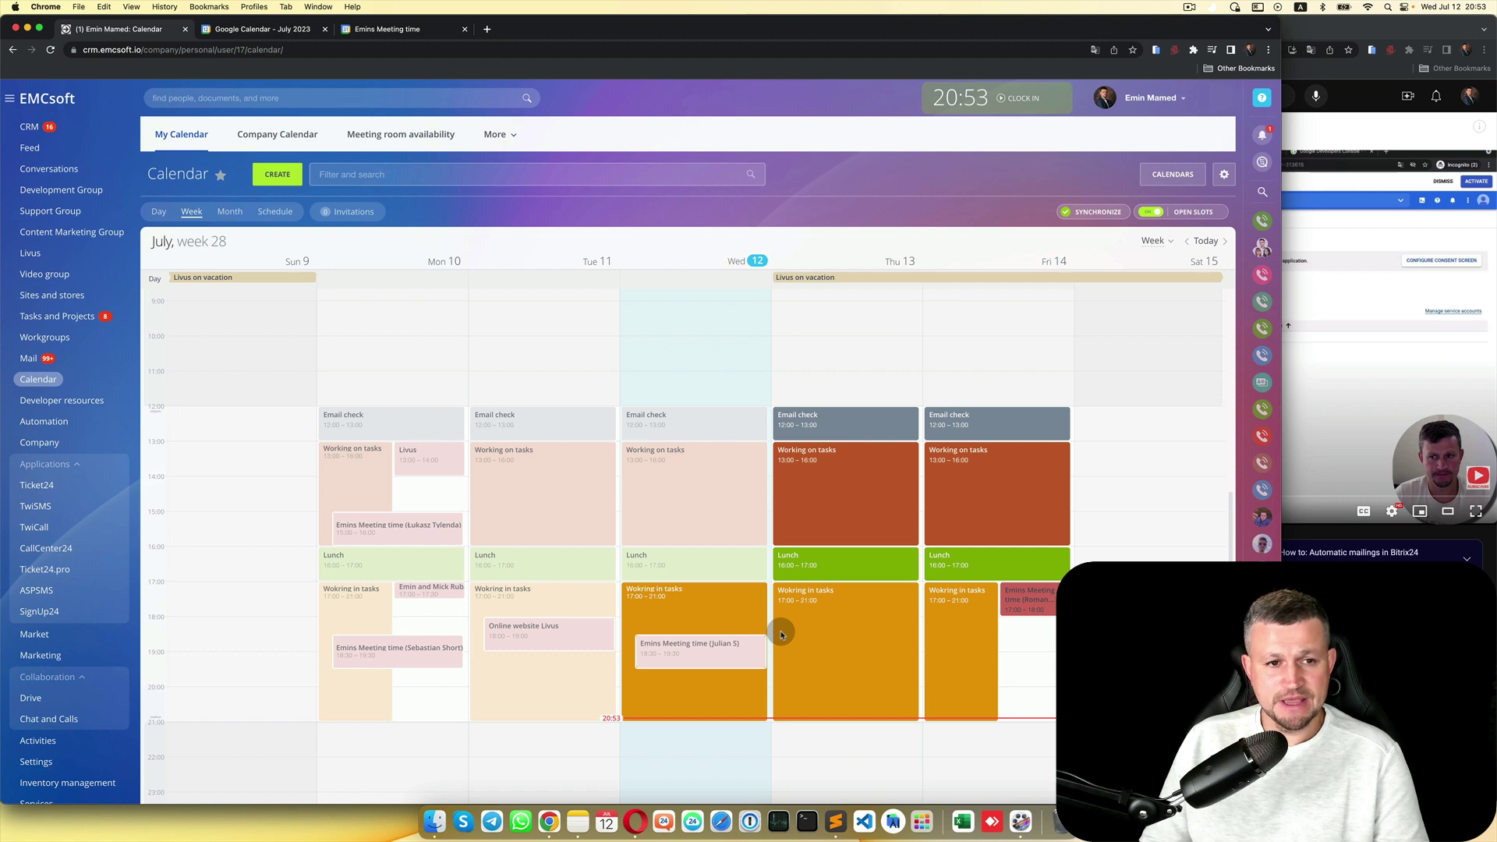
# Step: Rewind the Bitrix24 calendar tutorial video to about 0:43 and open a new blank browser tab
pyautogui.click(1359, 347)
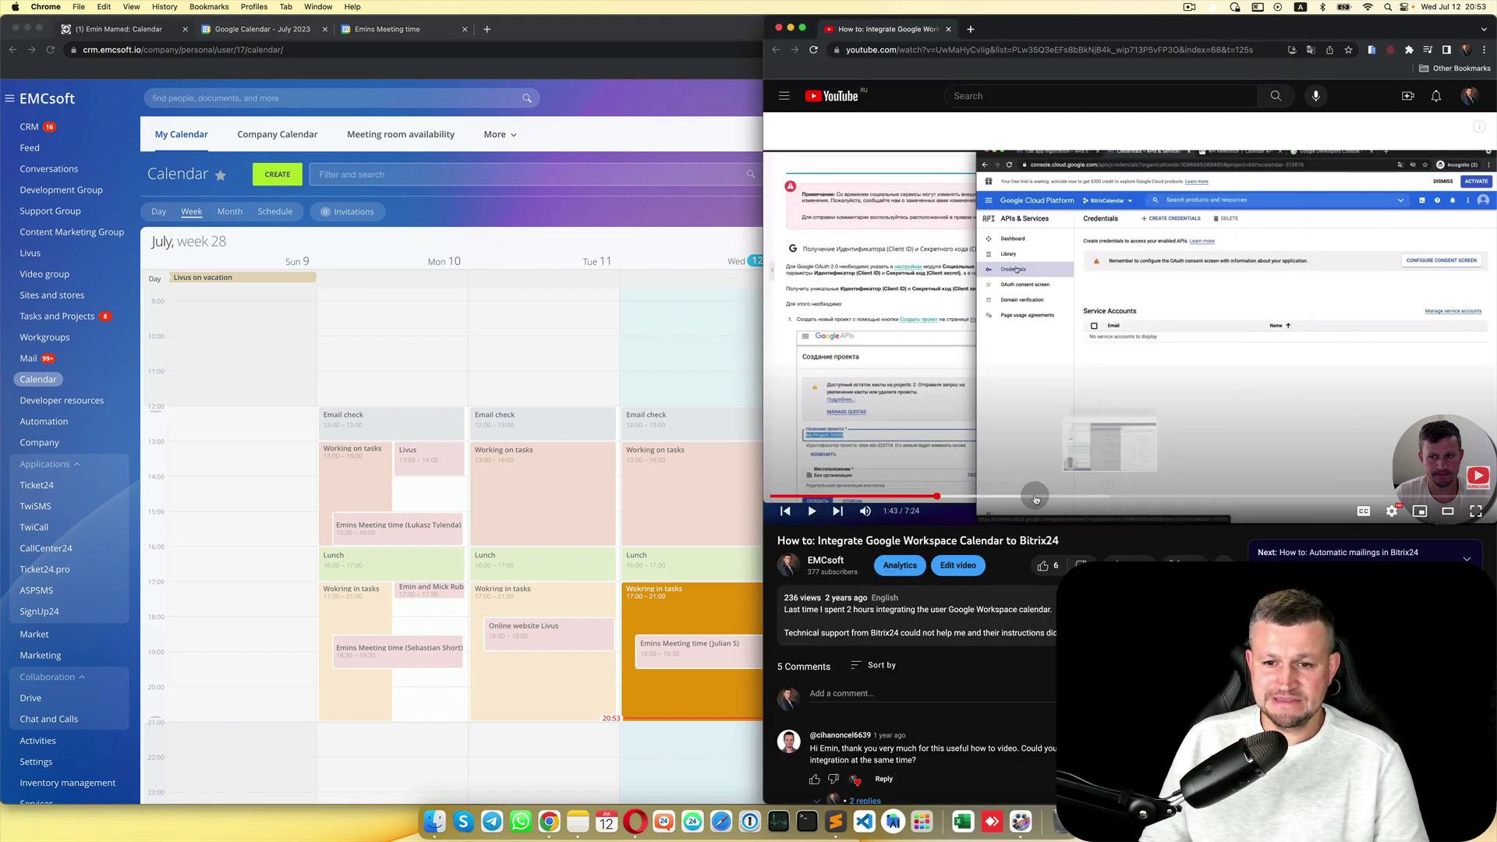
pyautogui.moveTo(935, 496); pyautogui.dragTo(838, 498)
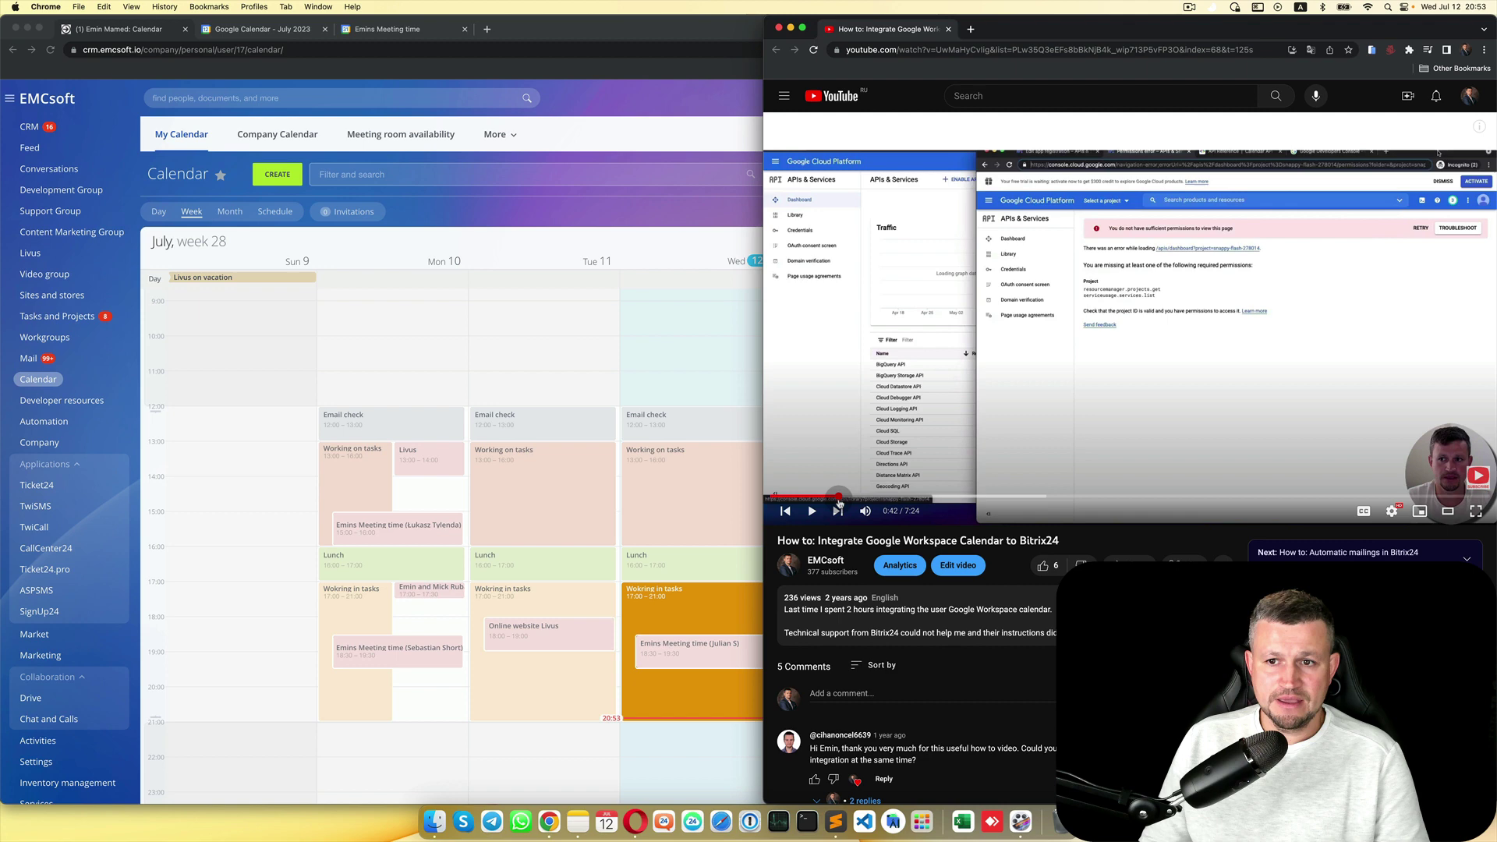
pyautogui.click(487, 29)
# Step: Close the leftover Google Calendar and Emins Meeting time tabs
pyautogui.click(324, 29)
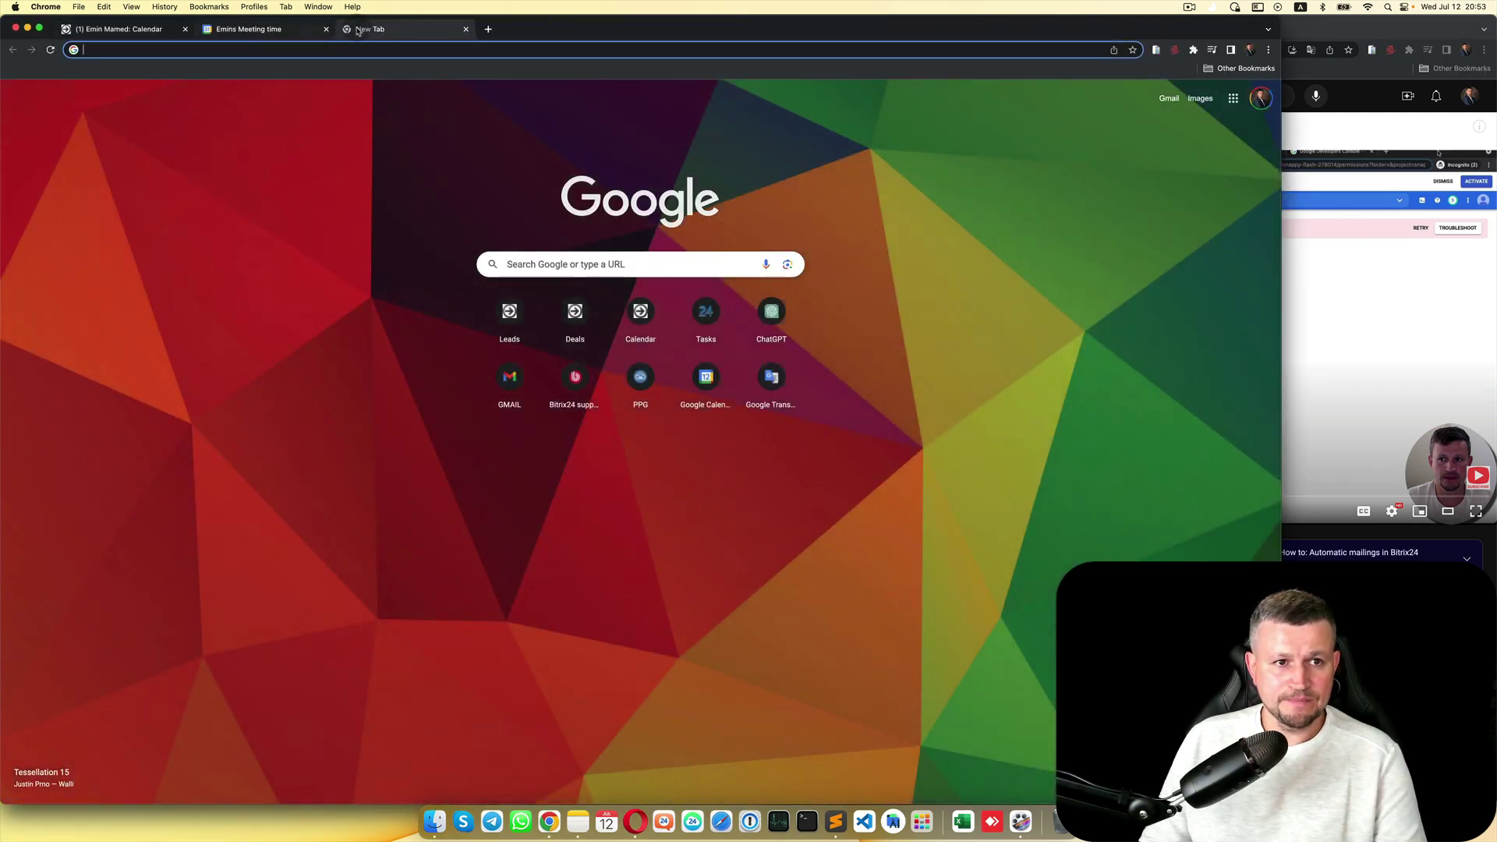
pyautogui.click(324, 28)
pyautogui.click(1328, 327)
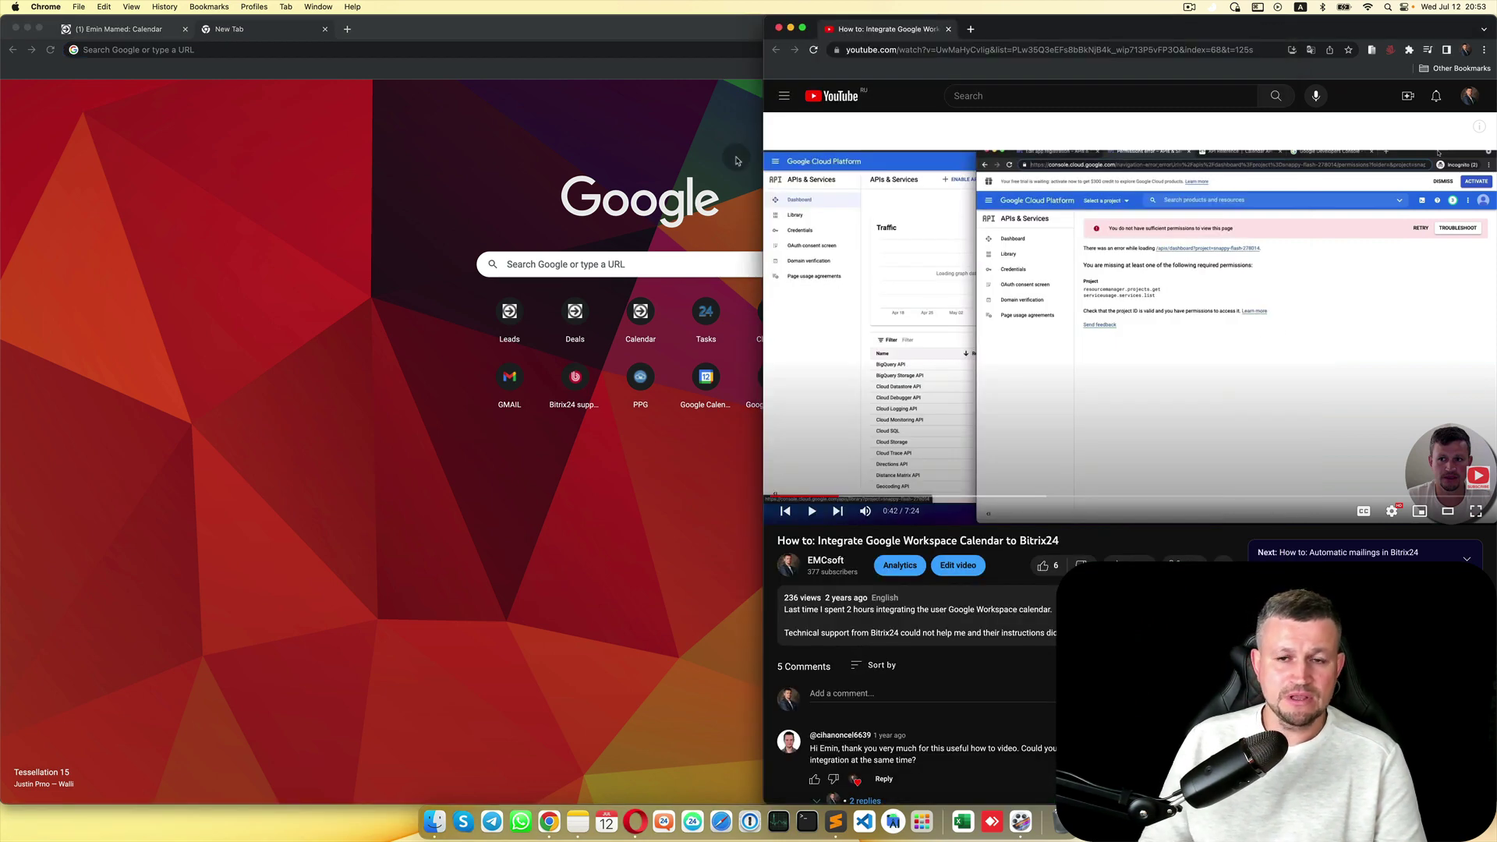
# Step: Load console.cloud.google.com in the new tab
pyautogui.click(521, 49)
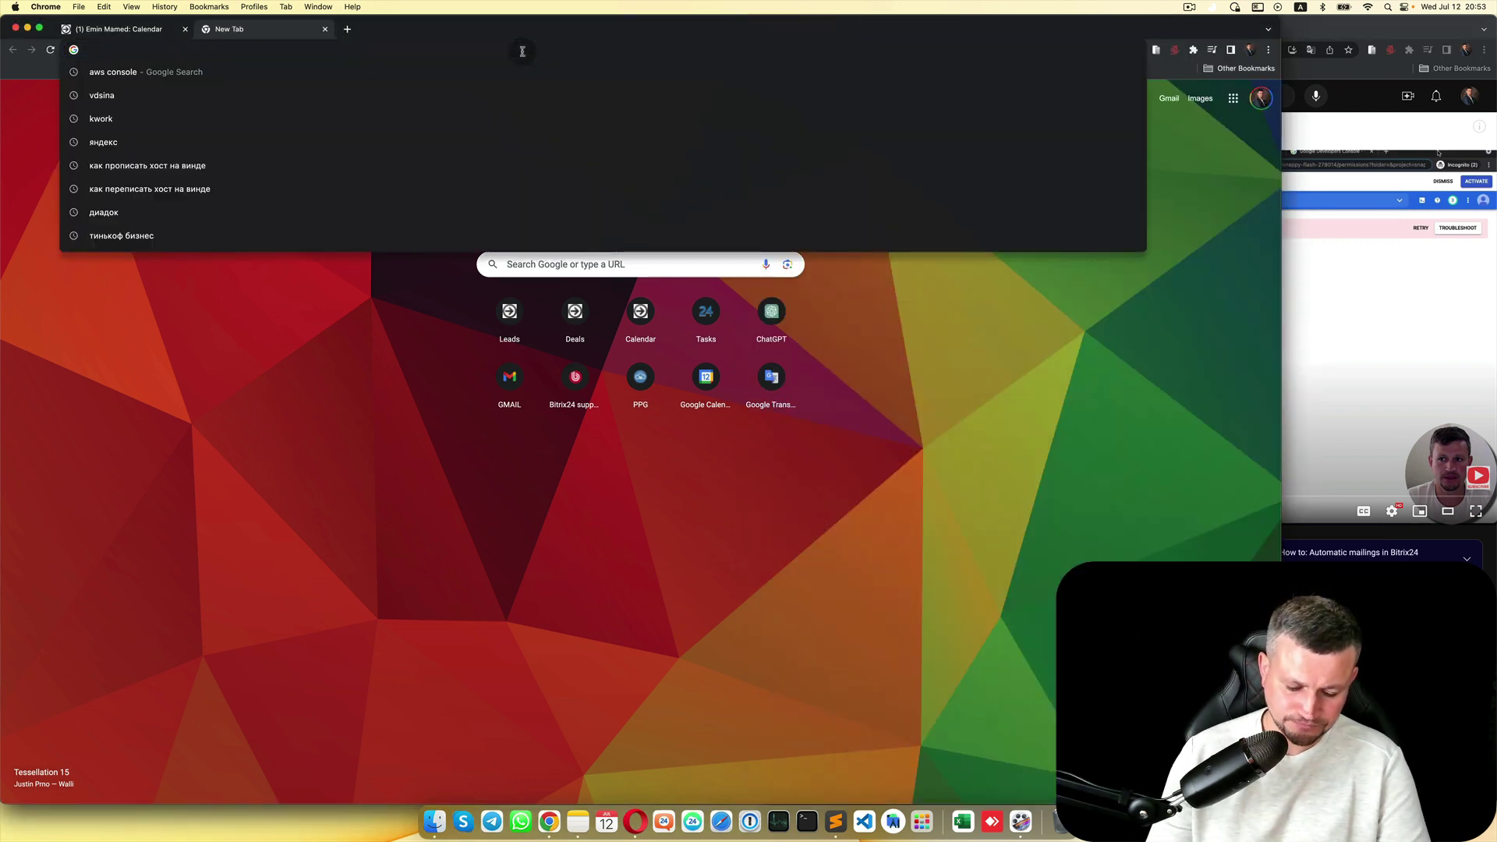
pyautogui.write('console')
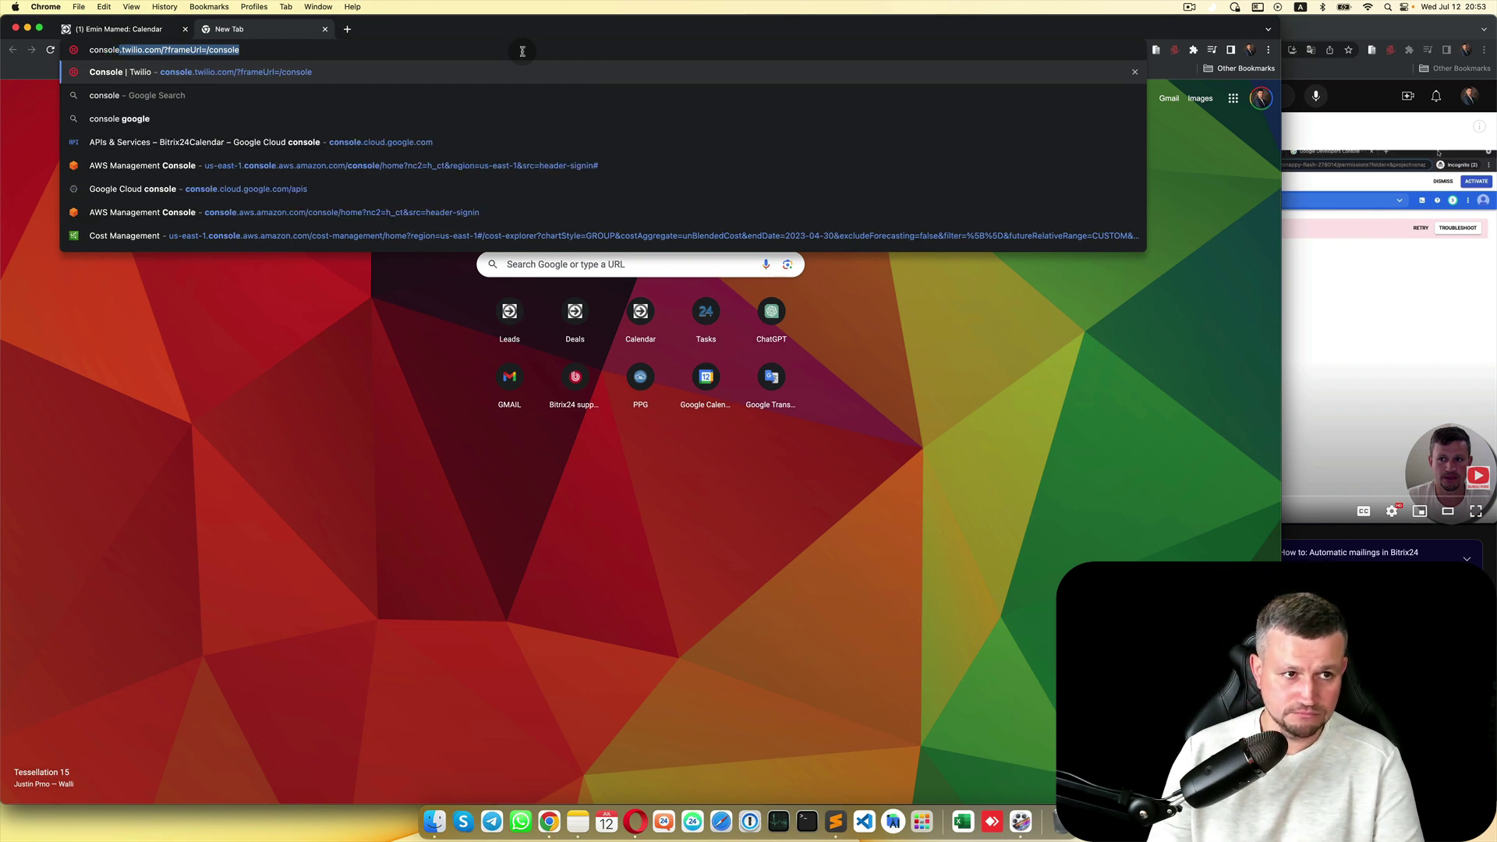
pyautogui.write('.clou')
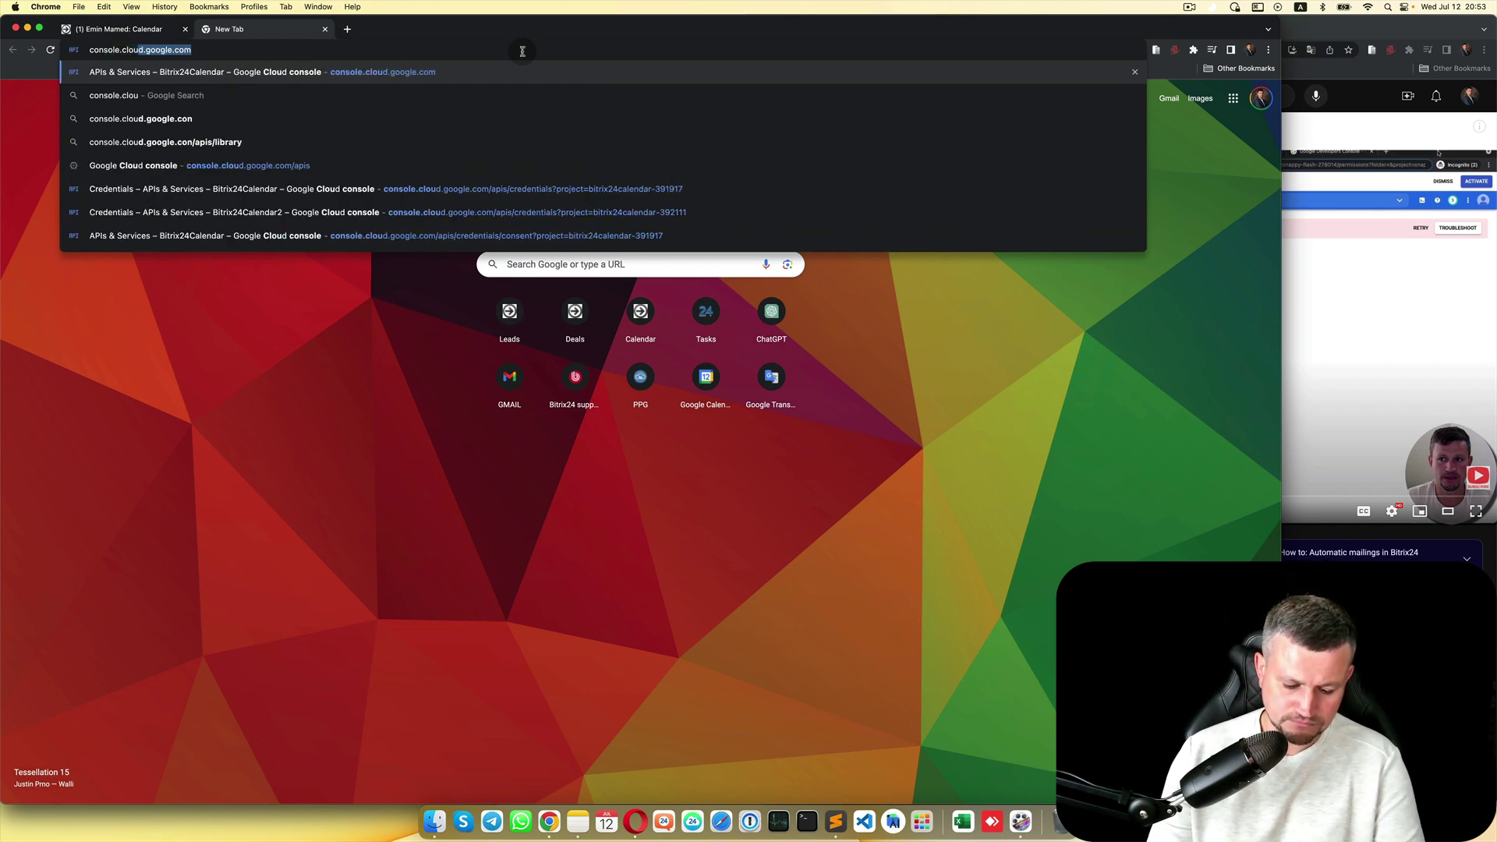
pyautogui.write('d.googl')
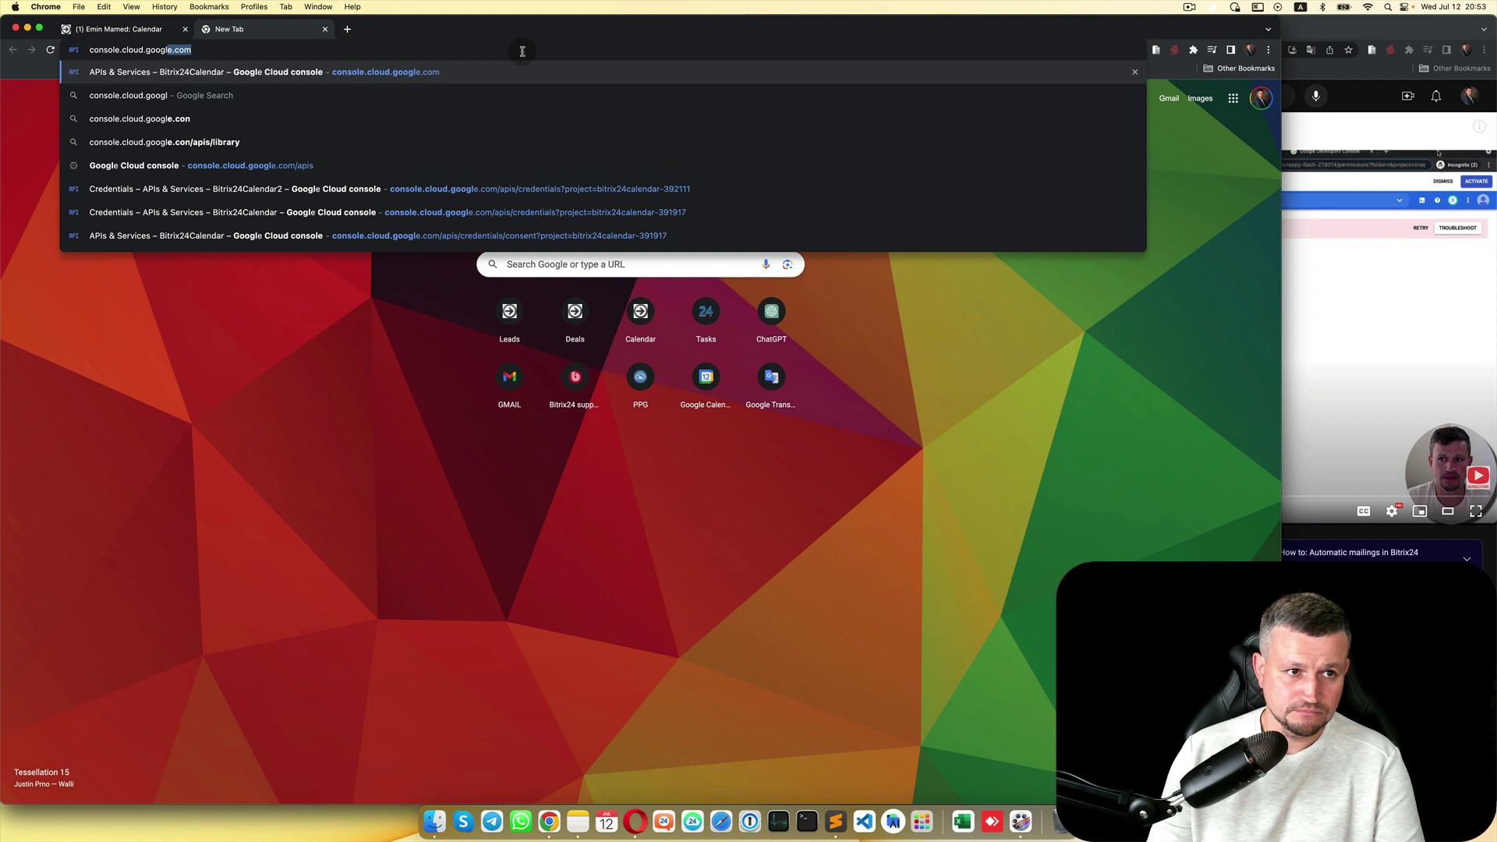
pyautogui.write('e.com')
pyautogui.press('Return')
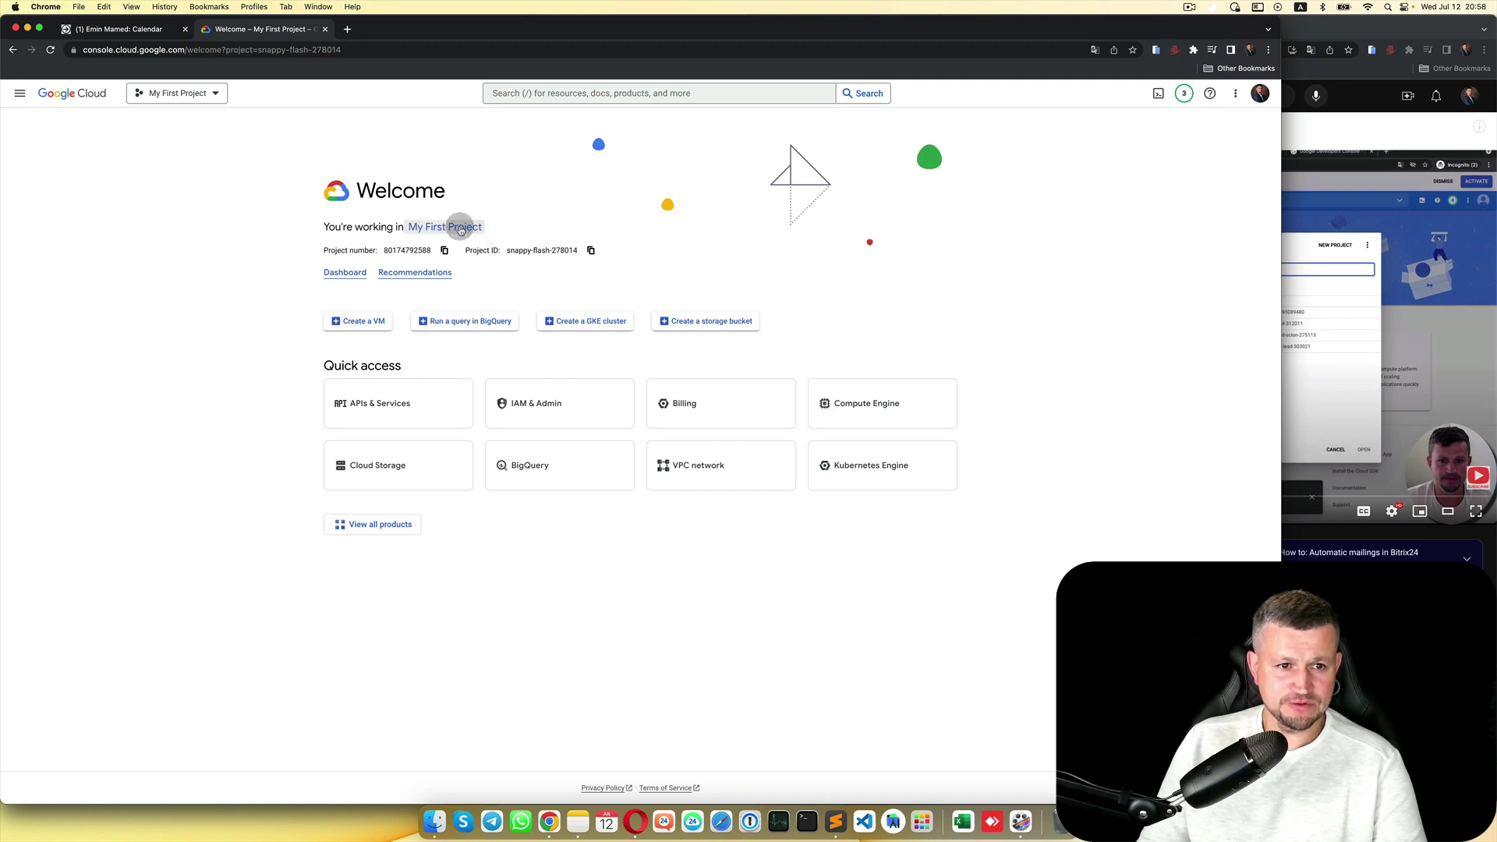
# Step: Create a project named Bitrix24CalendarIntegration and select it as the active project
pyautogui.click(437, 231)
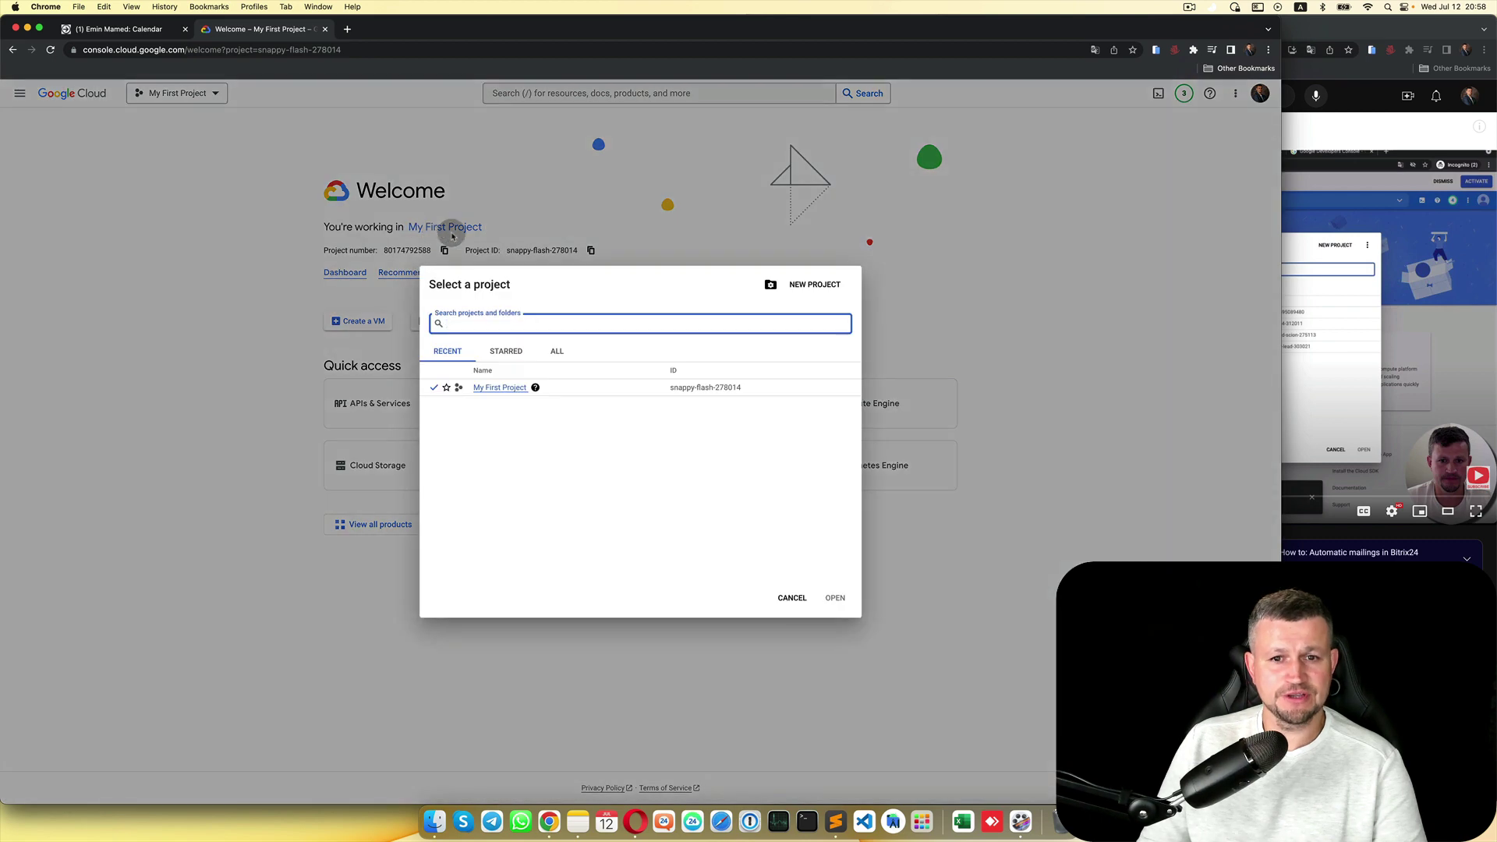
pyautogui.click(825, 285)
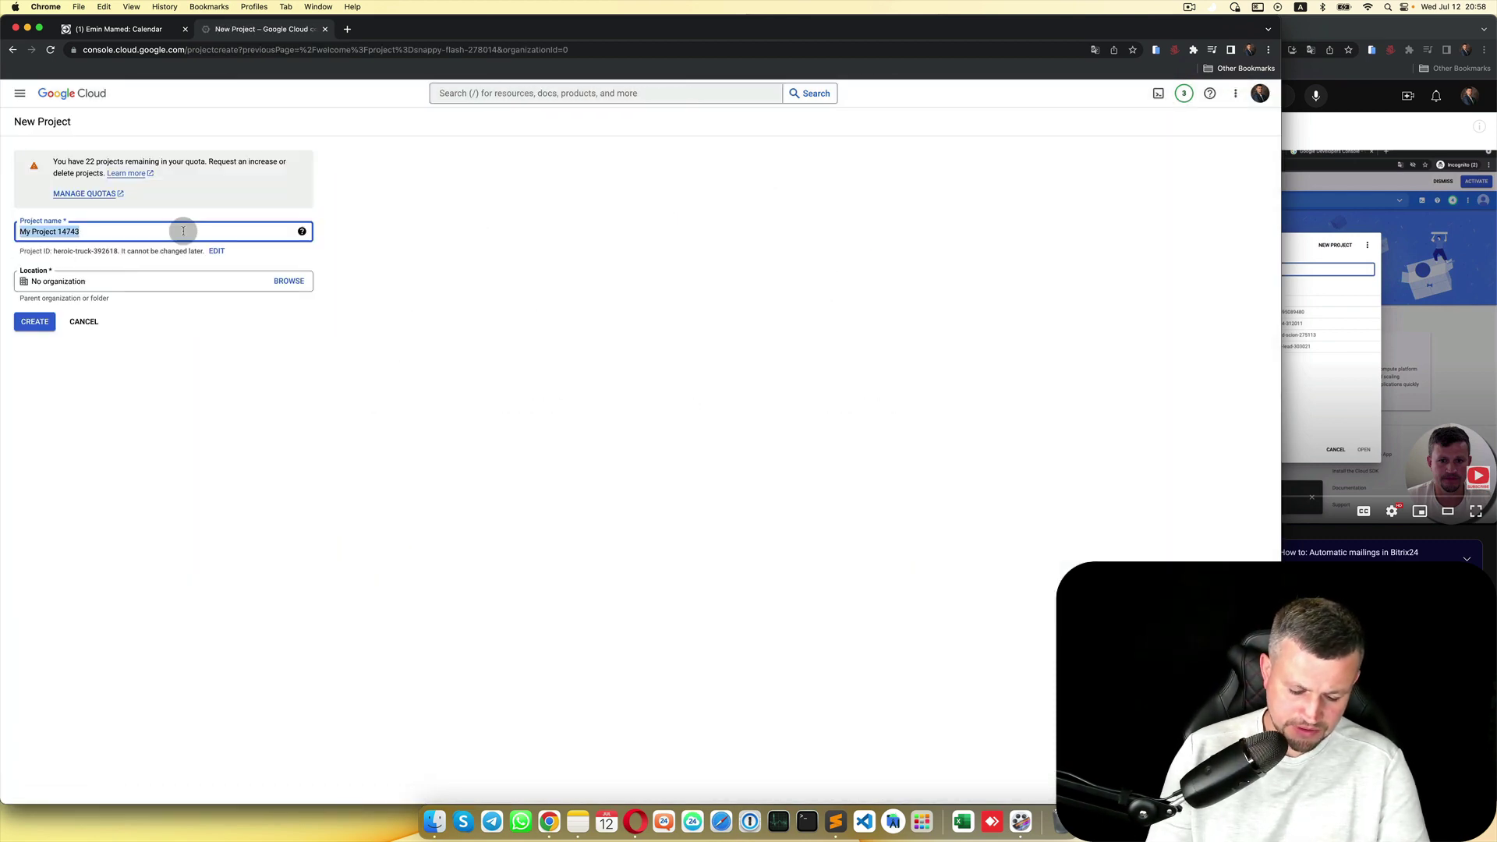
pyautogui.write('B')
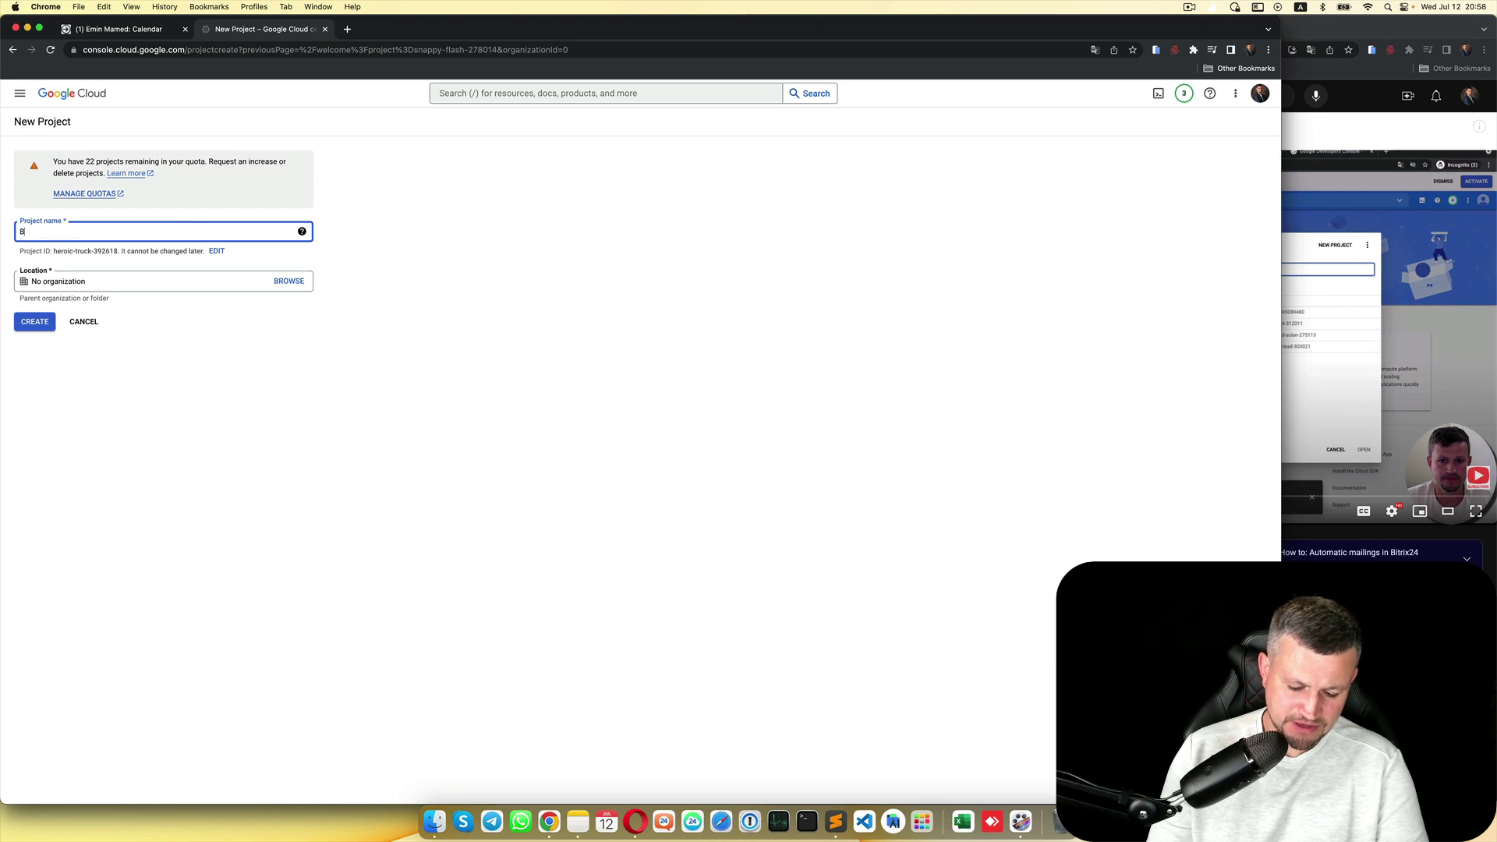
pyautogui.write('itrix24Calendar')
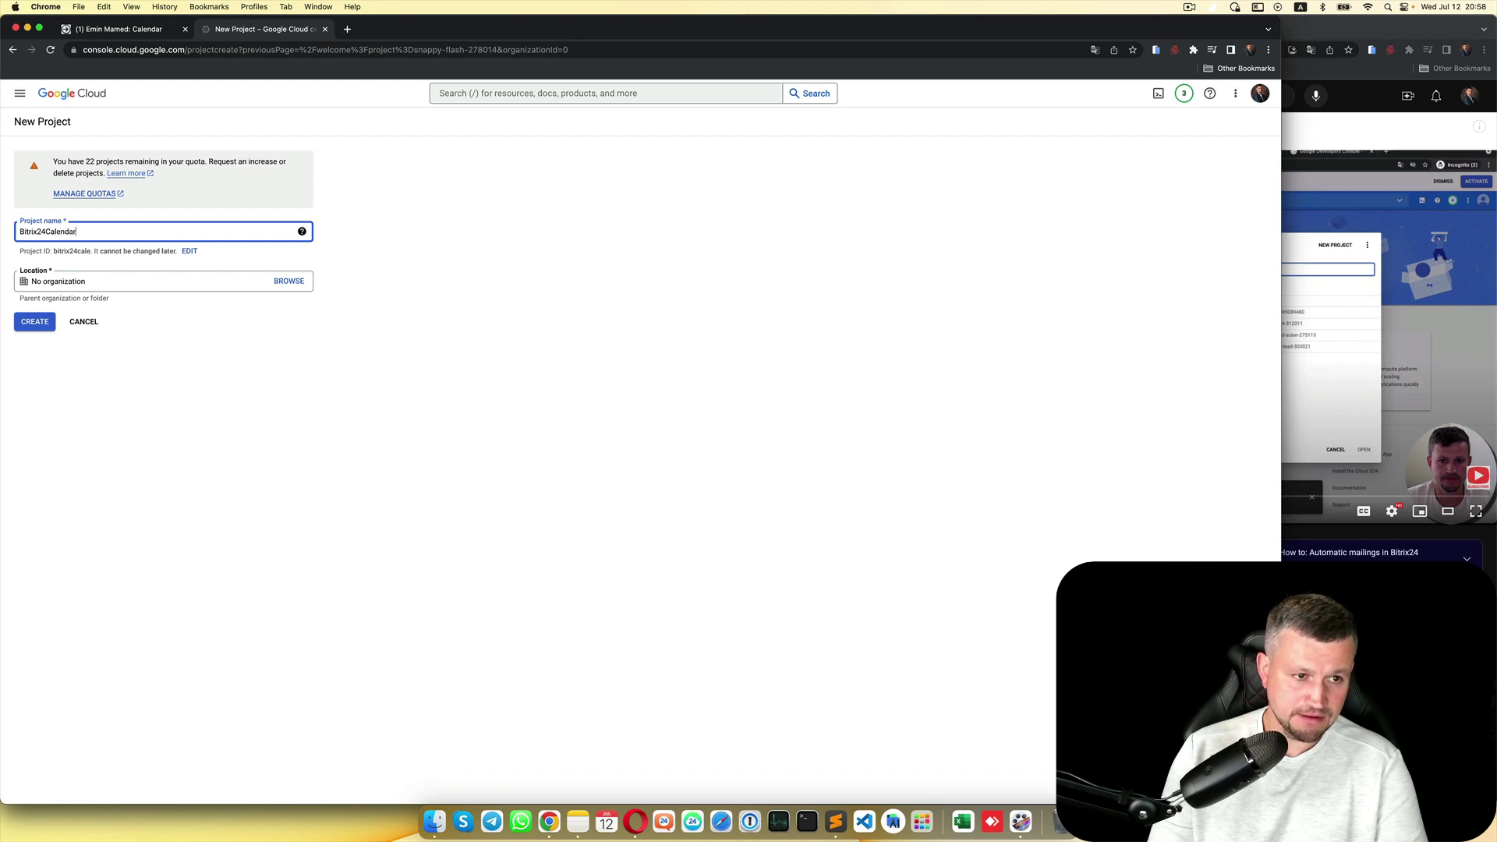
pyautogui.write('Integ')
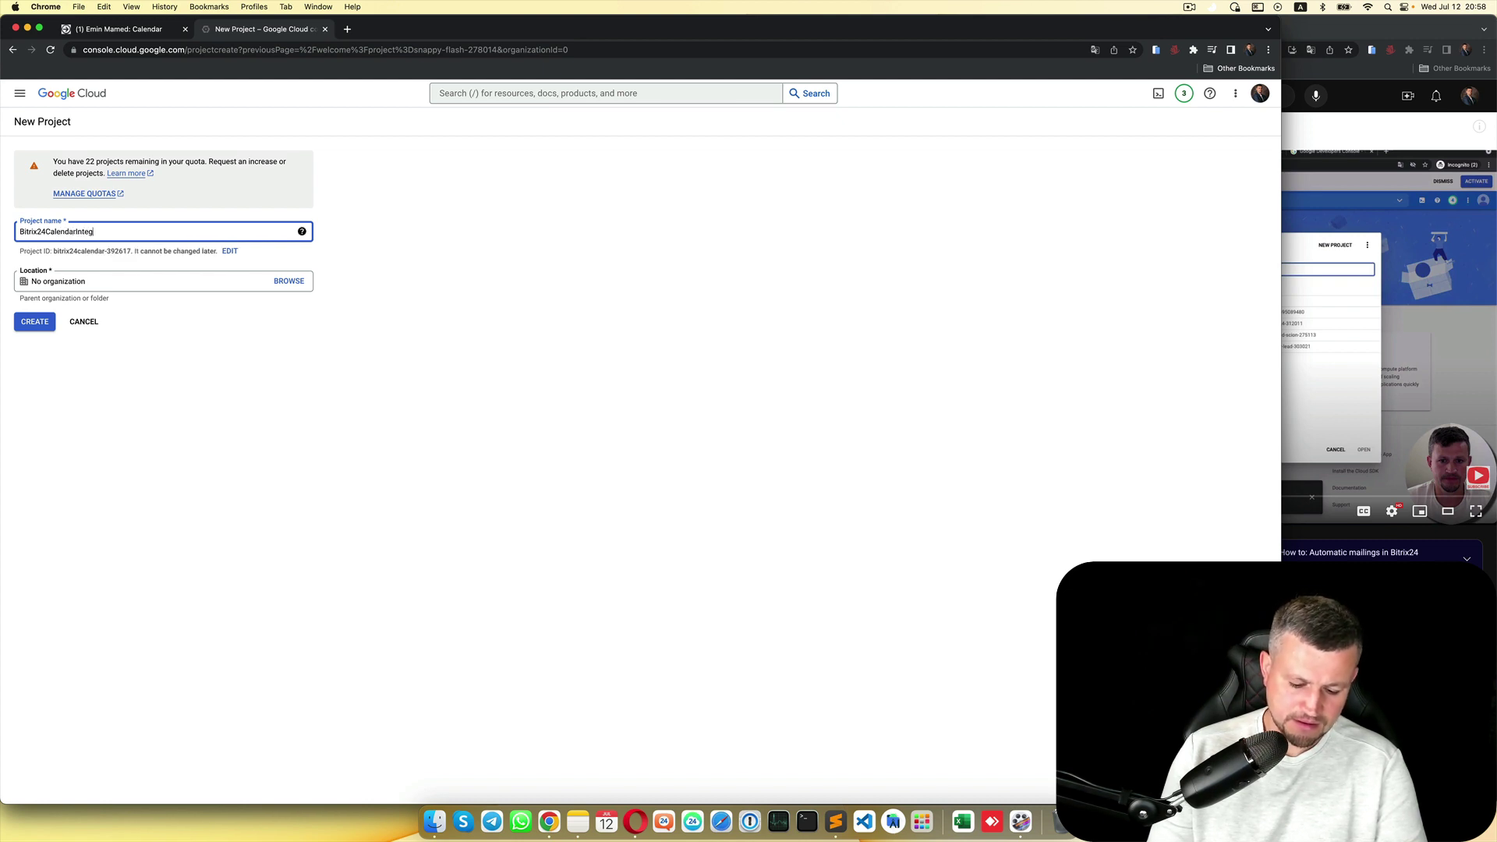
pyautogui.write('ration')
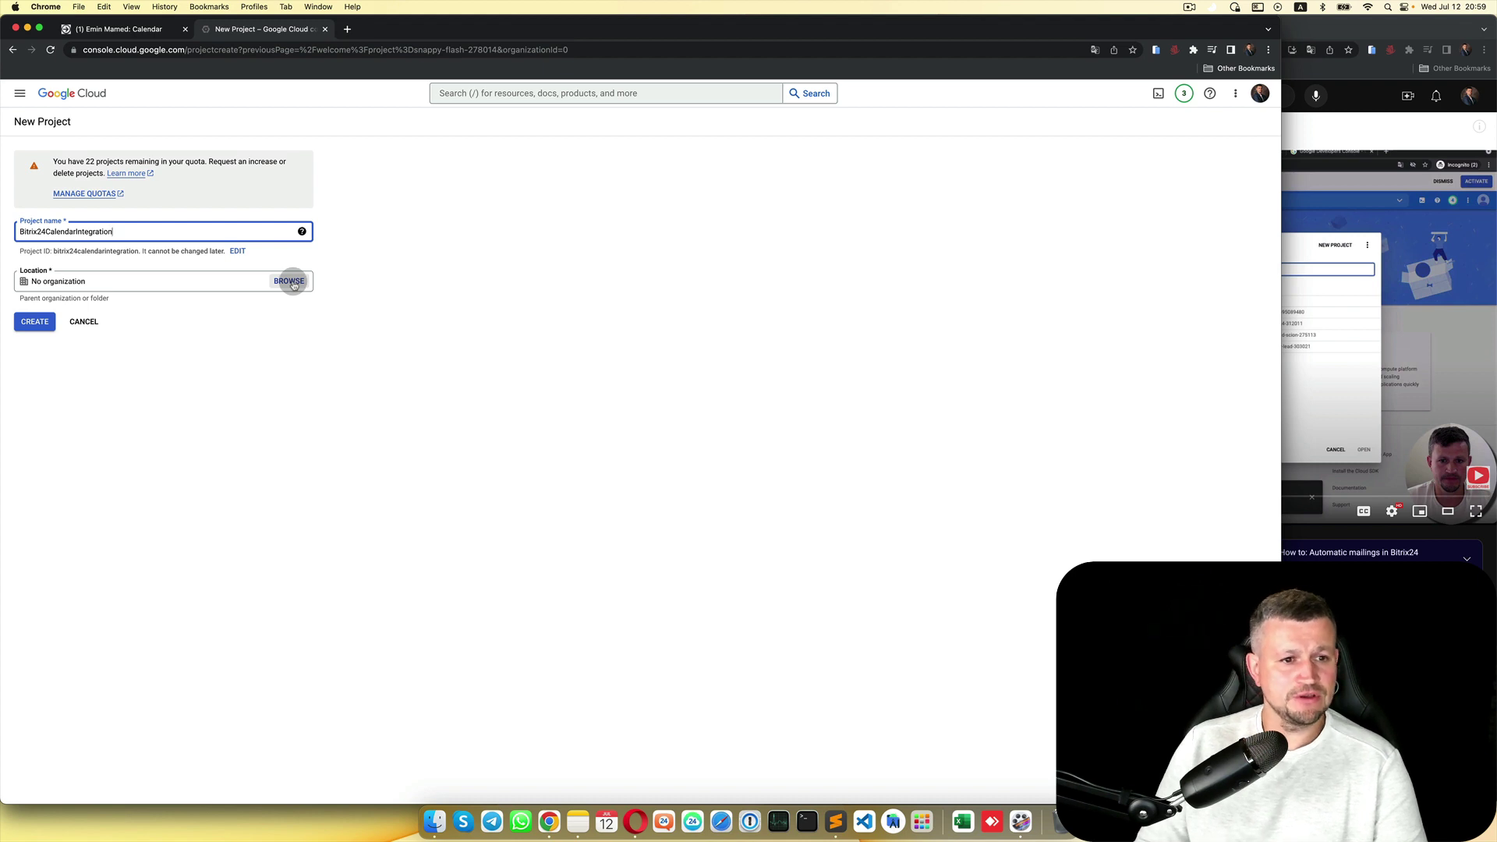
pyautogui.click(36, 325)
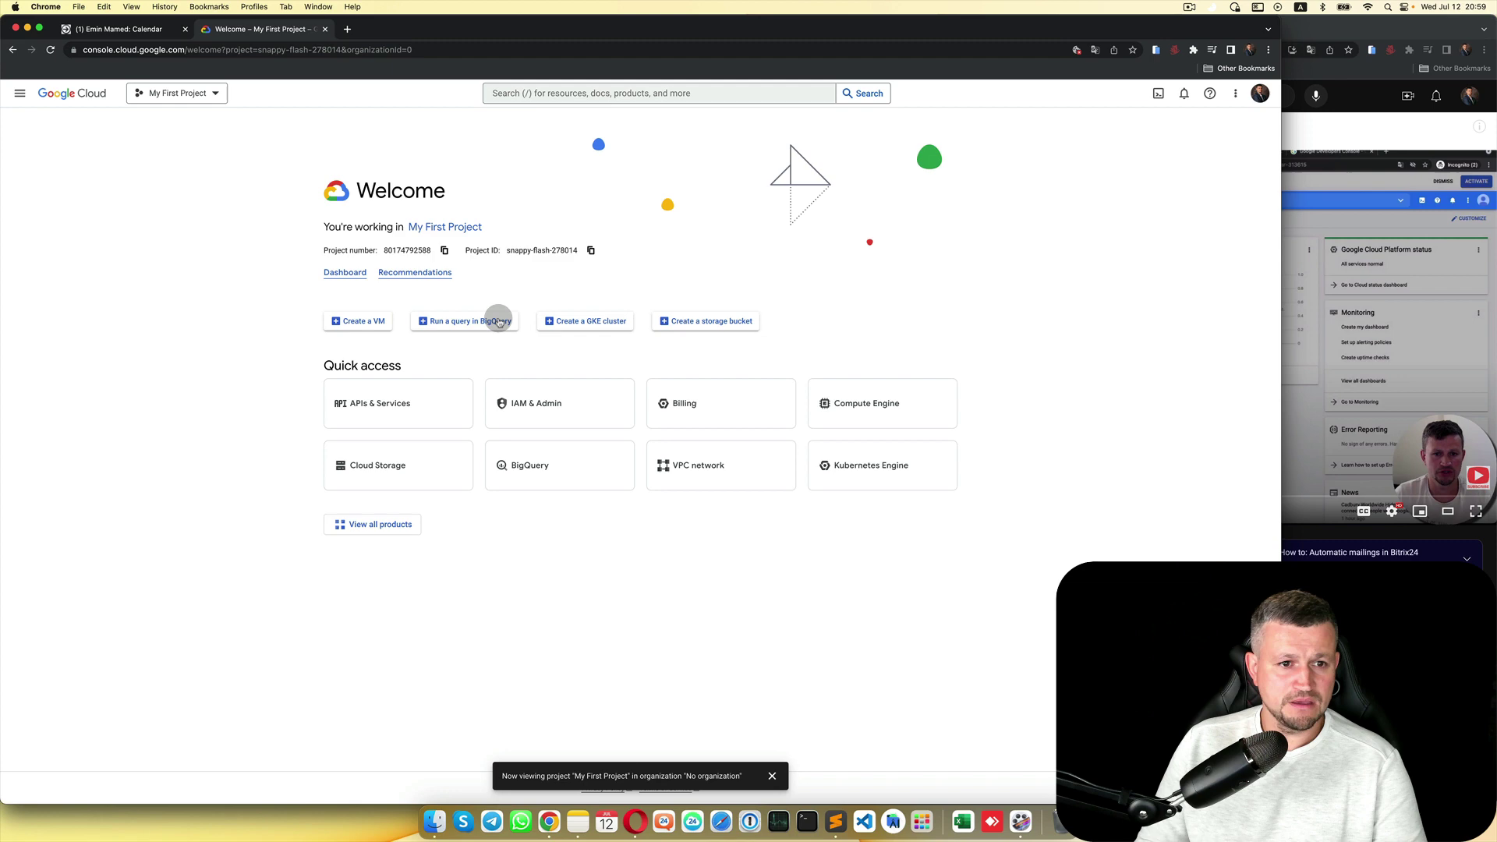
pyautogui.click(193, 94)
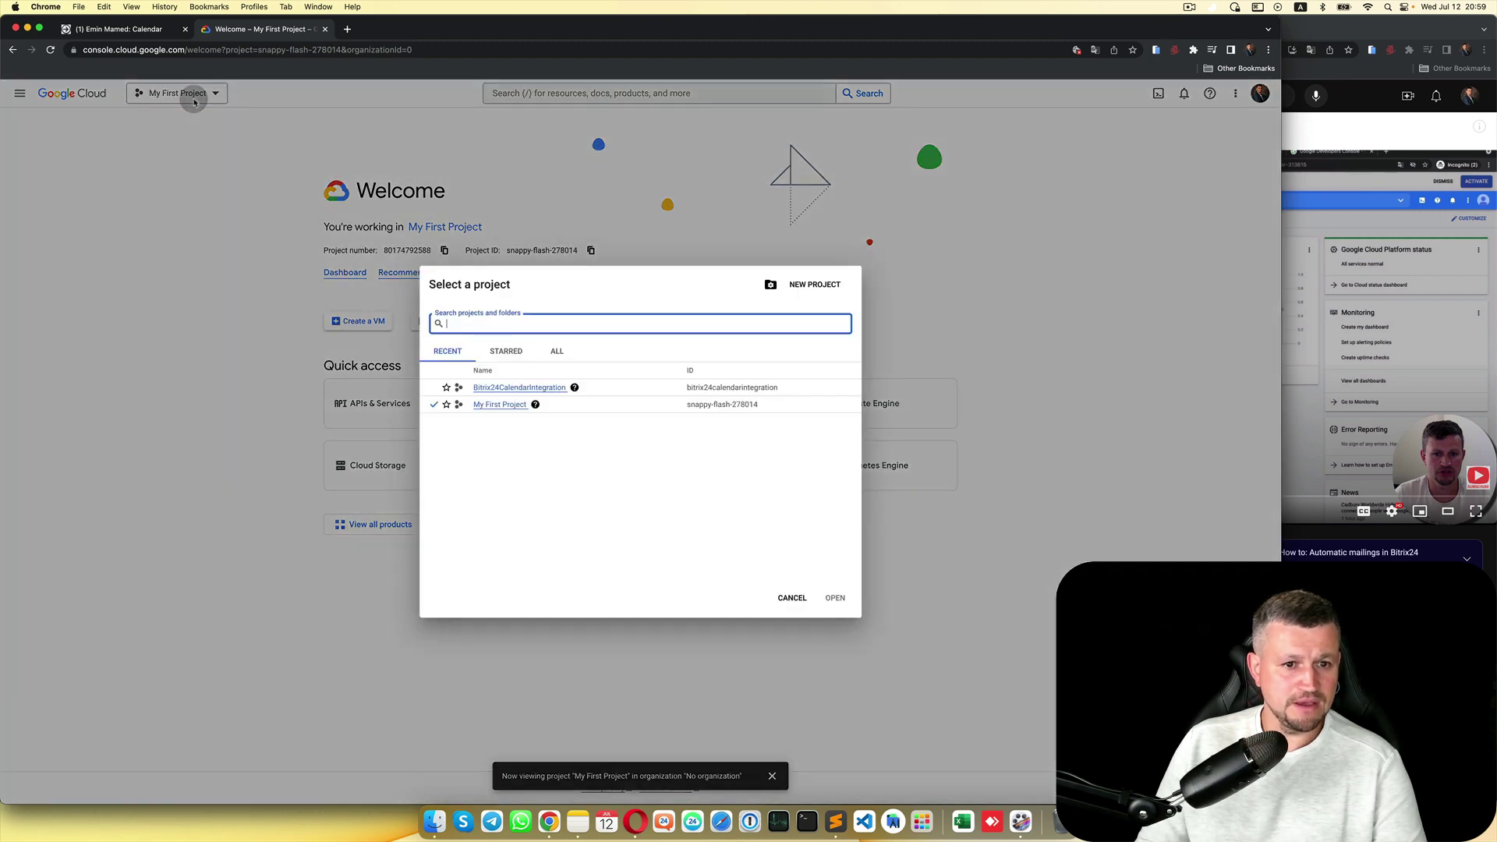
pyautogui.click(518, 388)
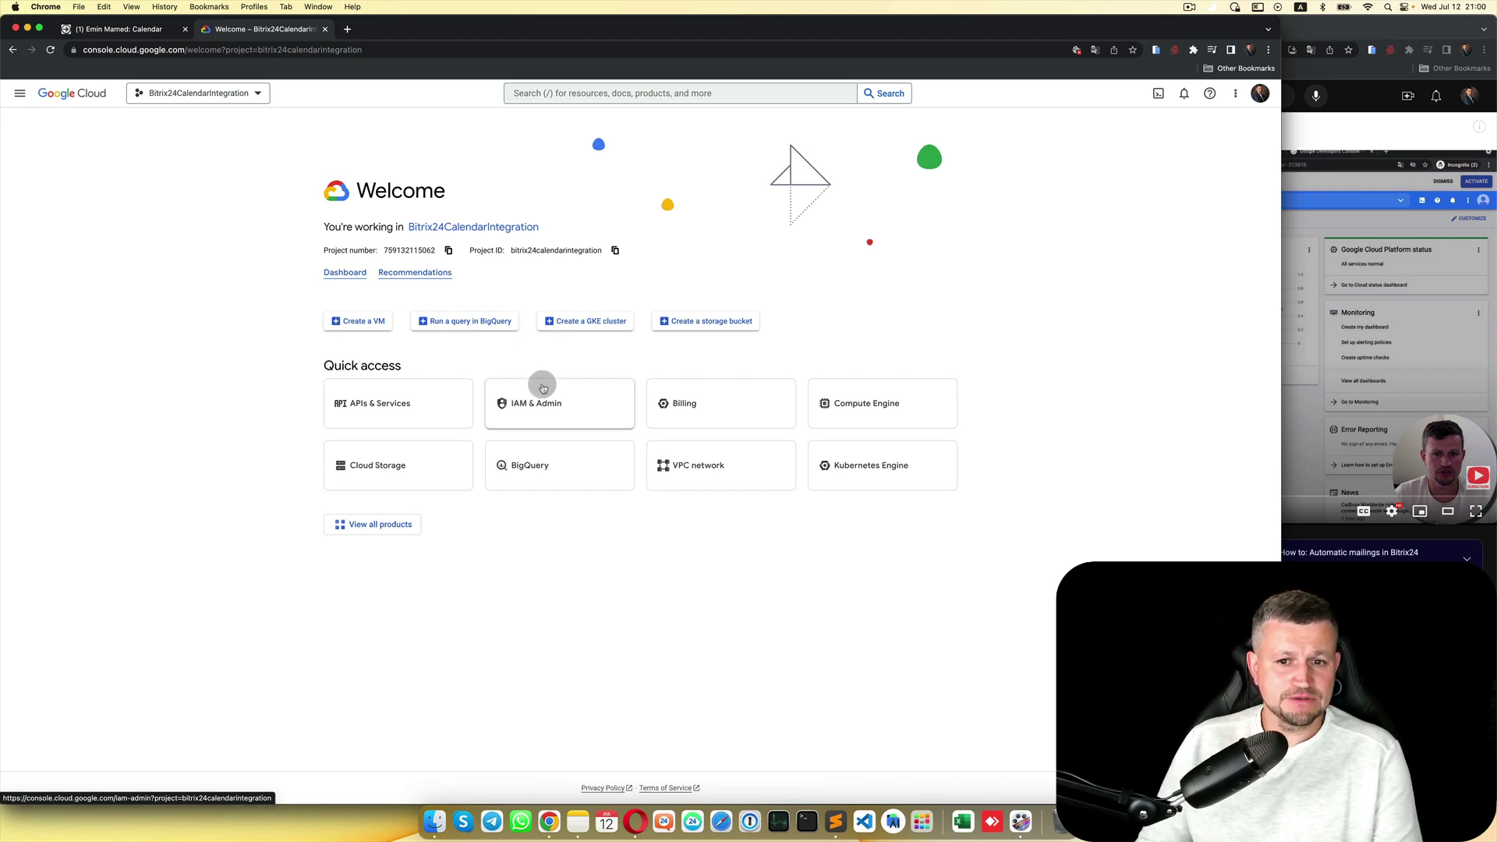
# Step: Go to APIs & Services > Credentials and choose Create Credentials > OAuth client ID
pyautogui.click(19, 94)
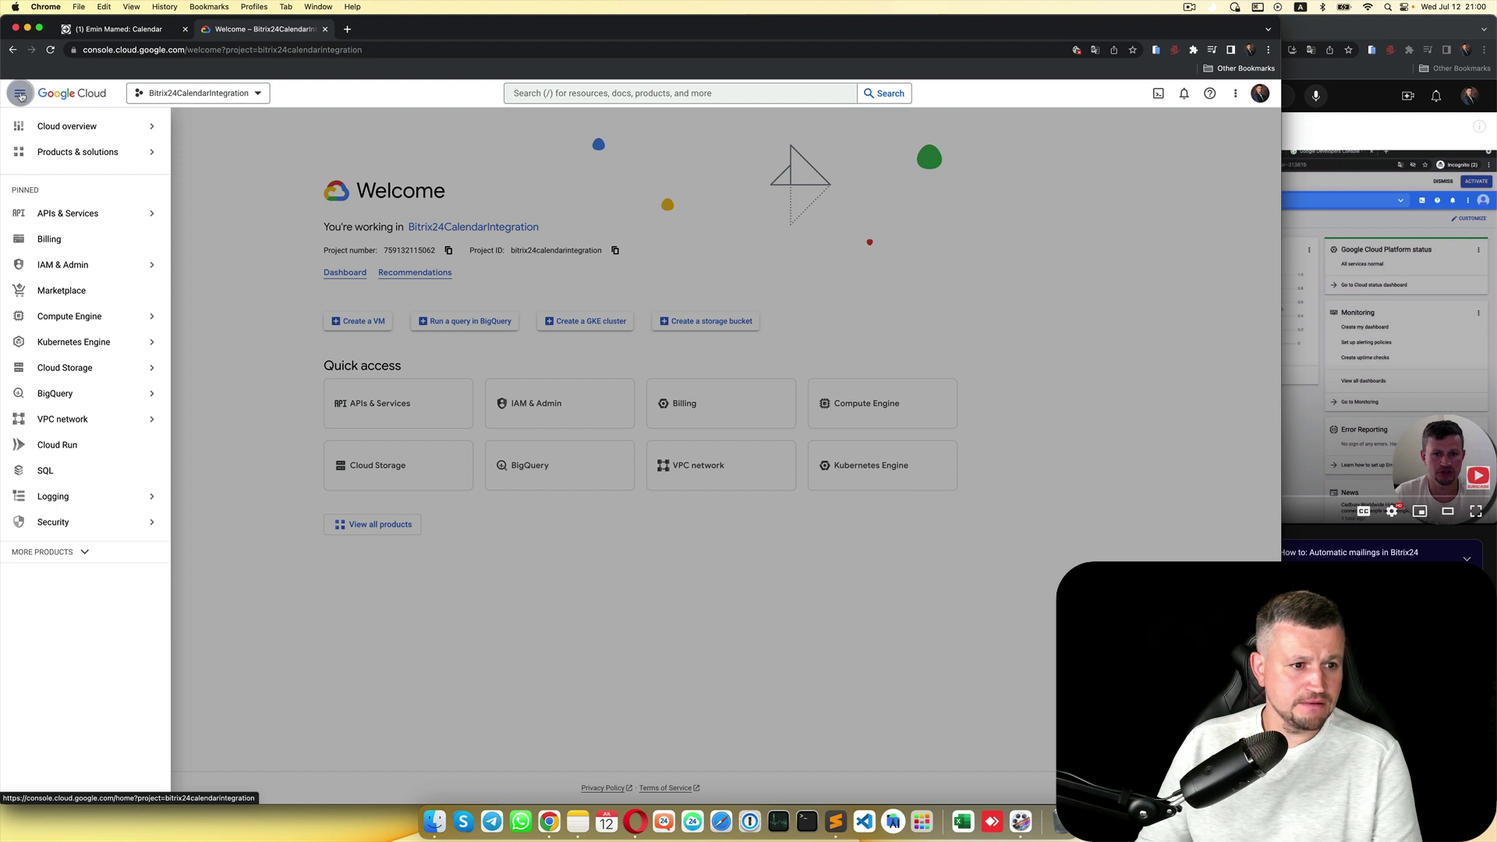
pyautogui.click(90, 151)
pyautogui.moveTo(89, 214)
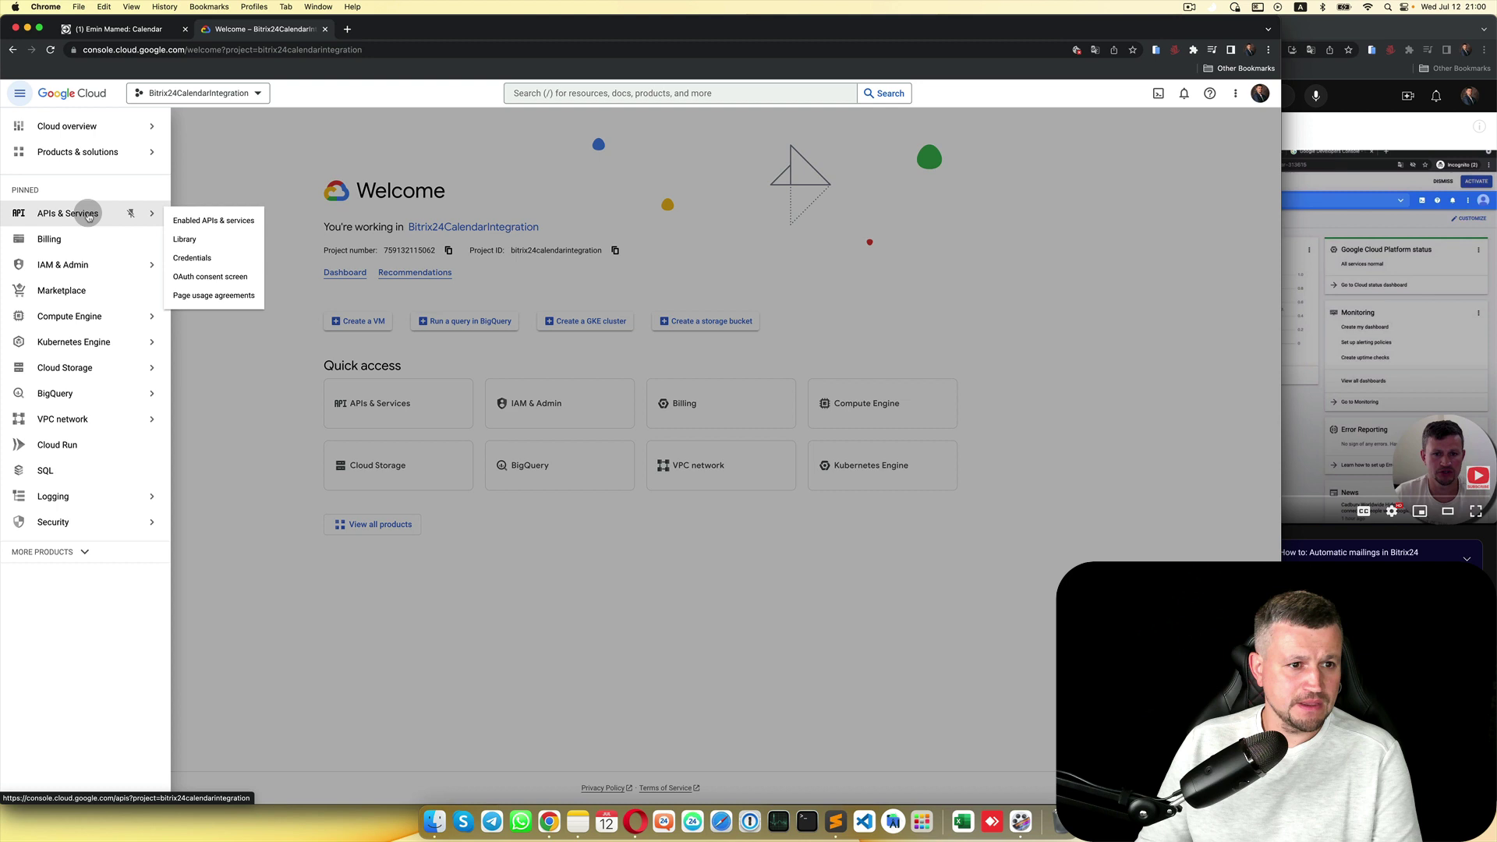
pyautogui.click(88, 215)
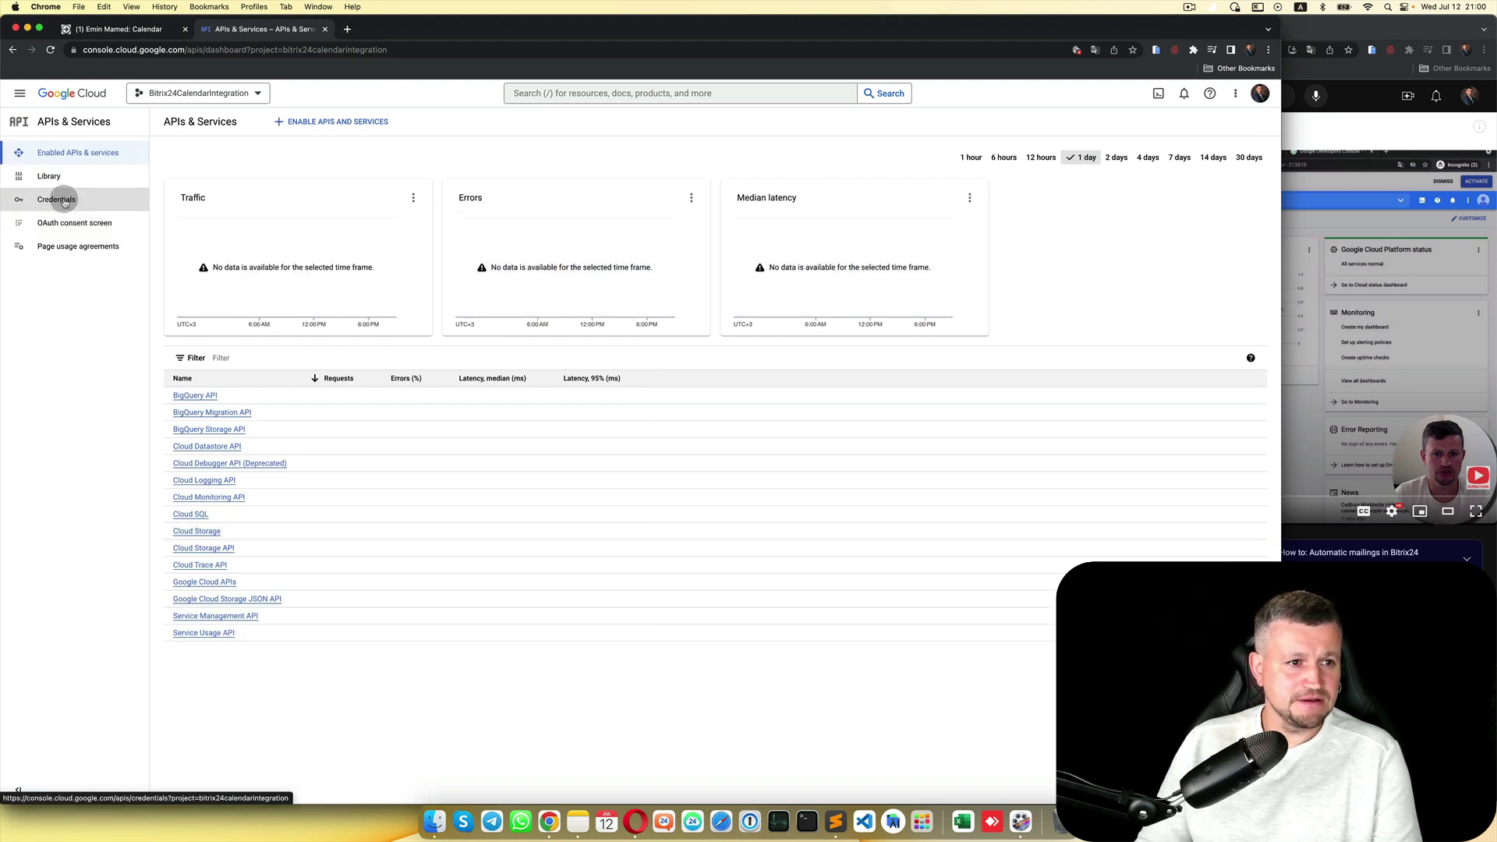
pyautogui.click(65, 201)
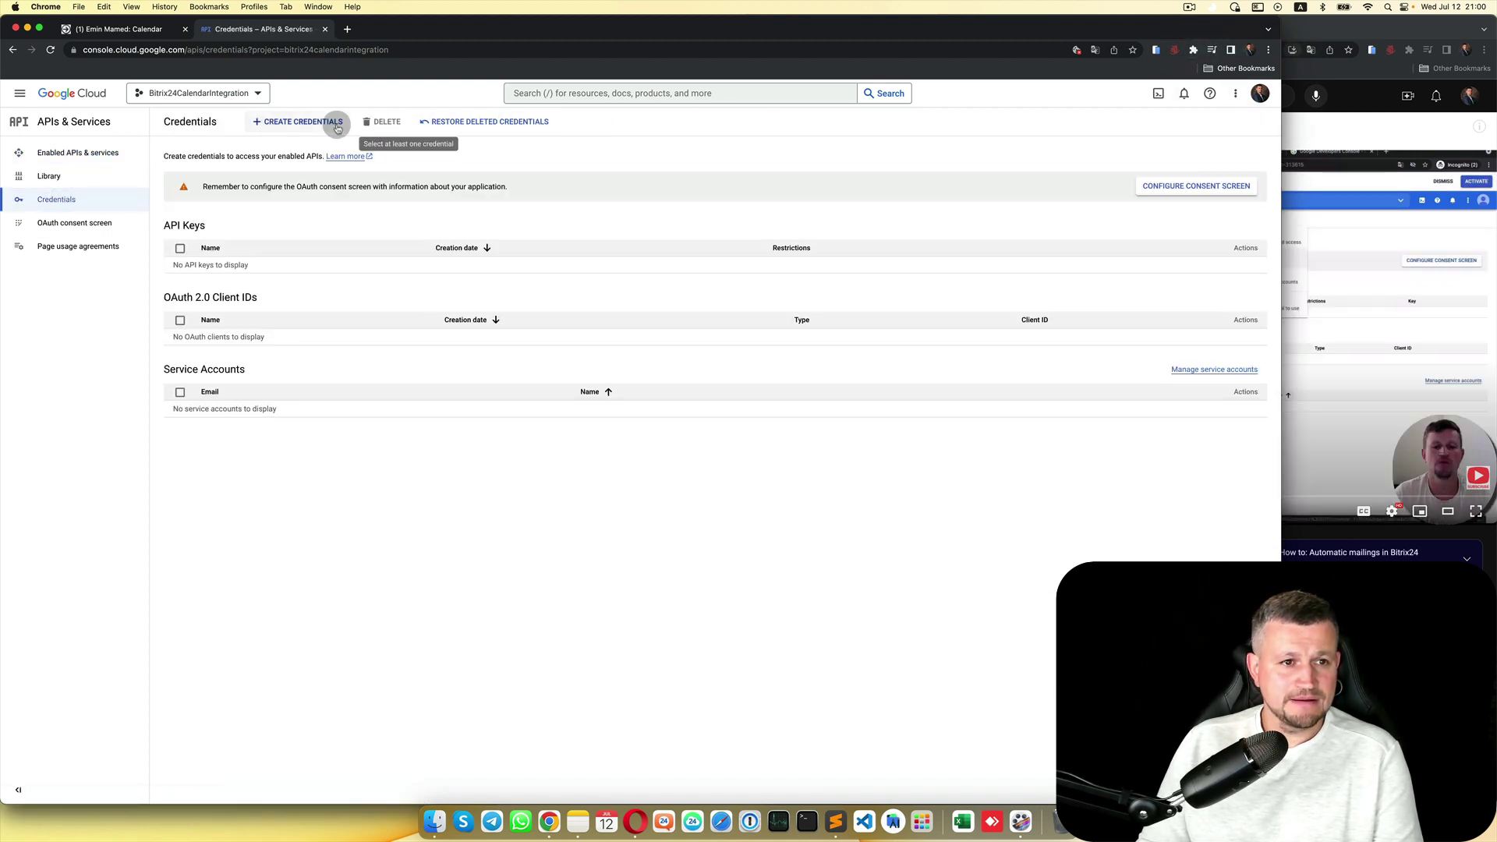
pyautogui.click(309, 123)
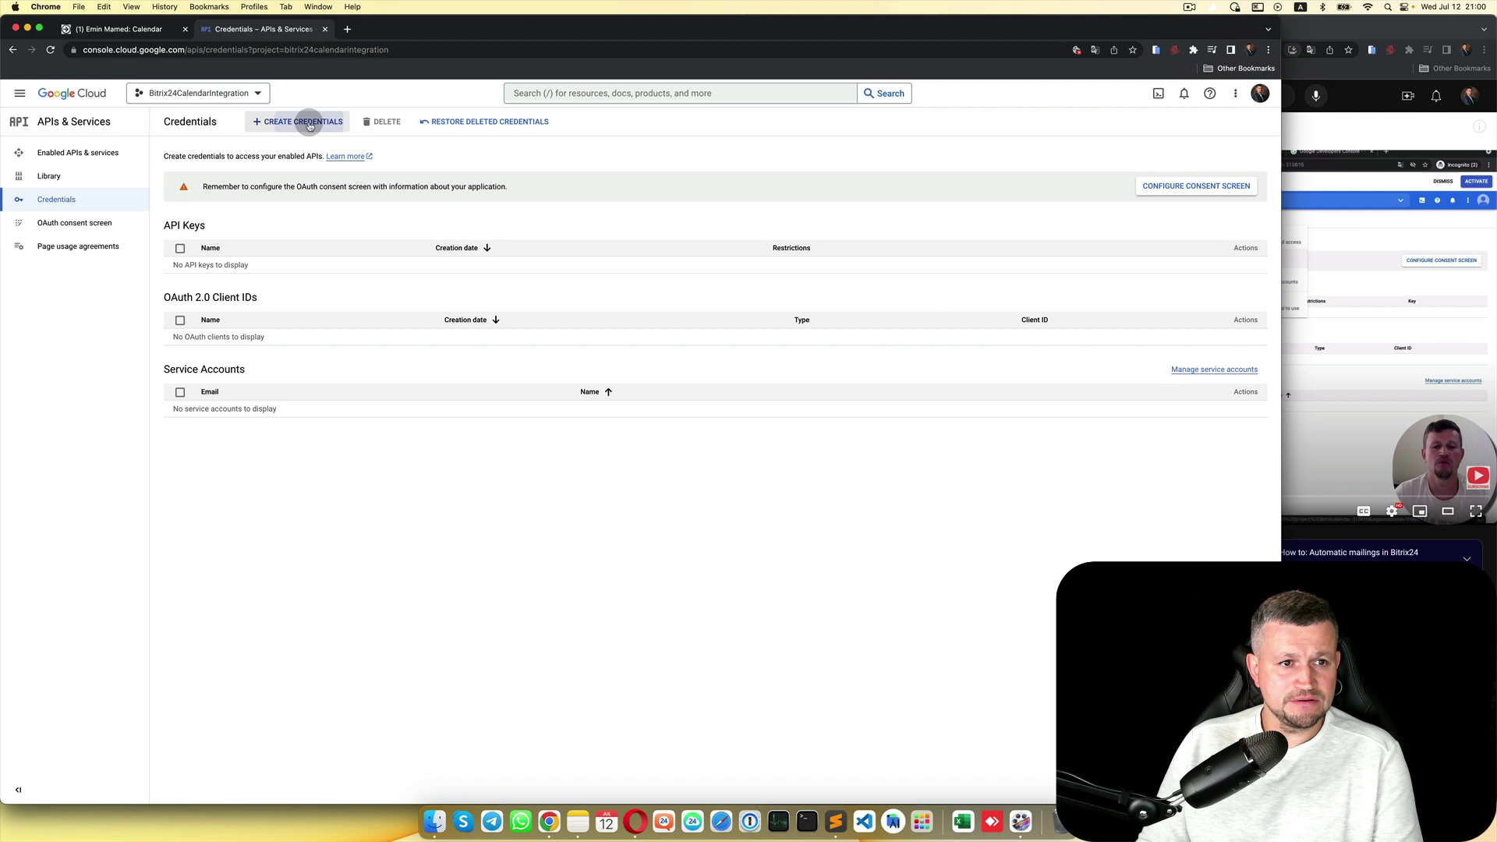
pyautogui.click(309, 190)
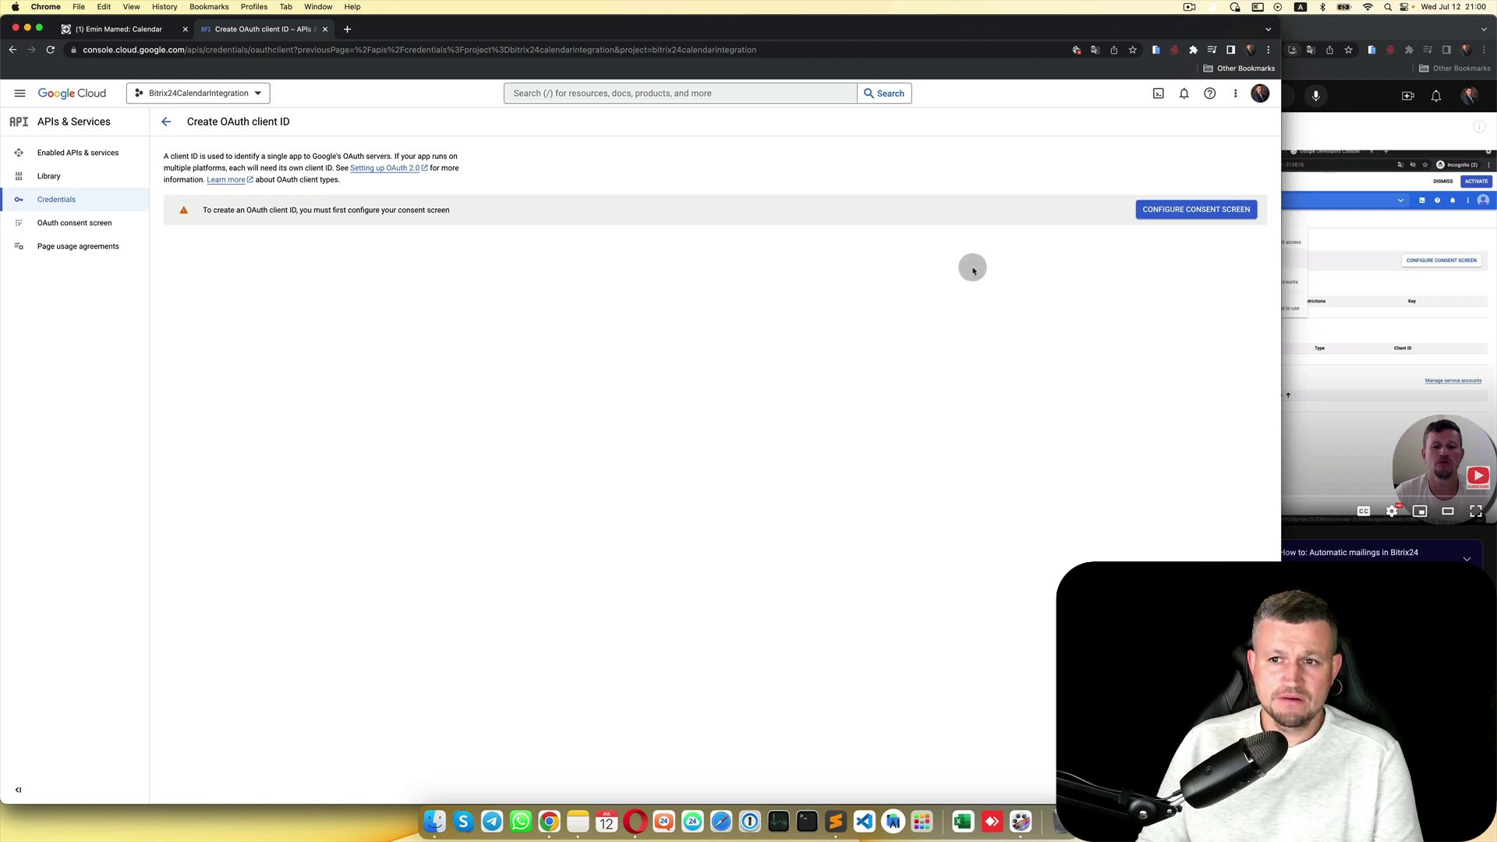
# Step: Start an External consent screen named Bitrix24CalendarInt with the account email as support contact
pyautogui.click(1196, 210)
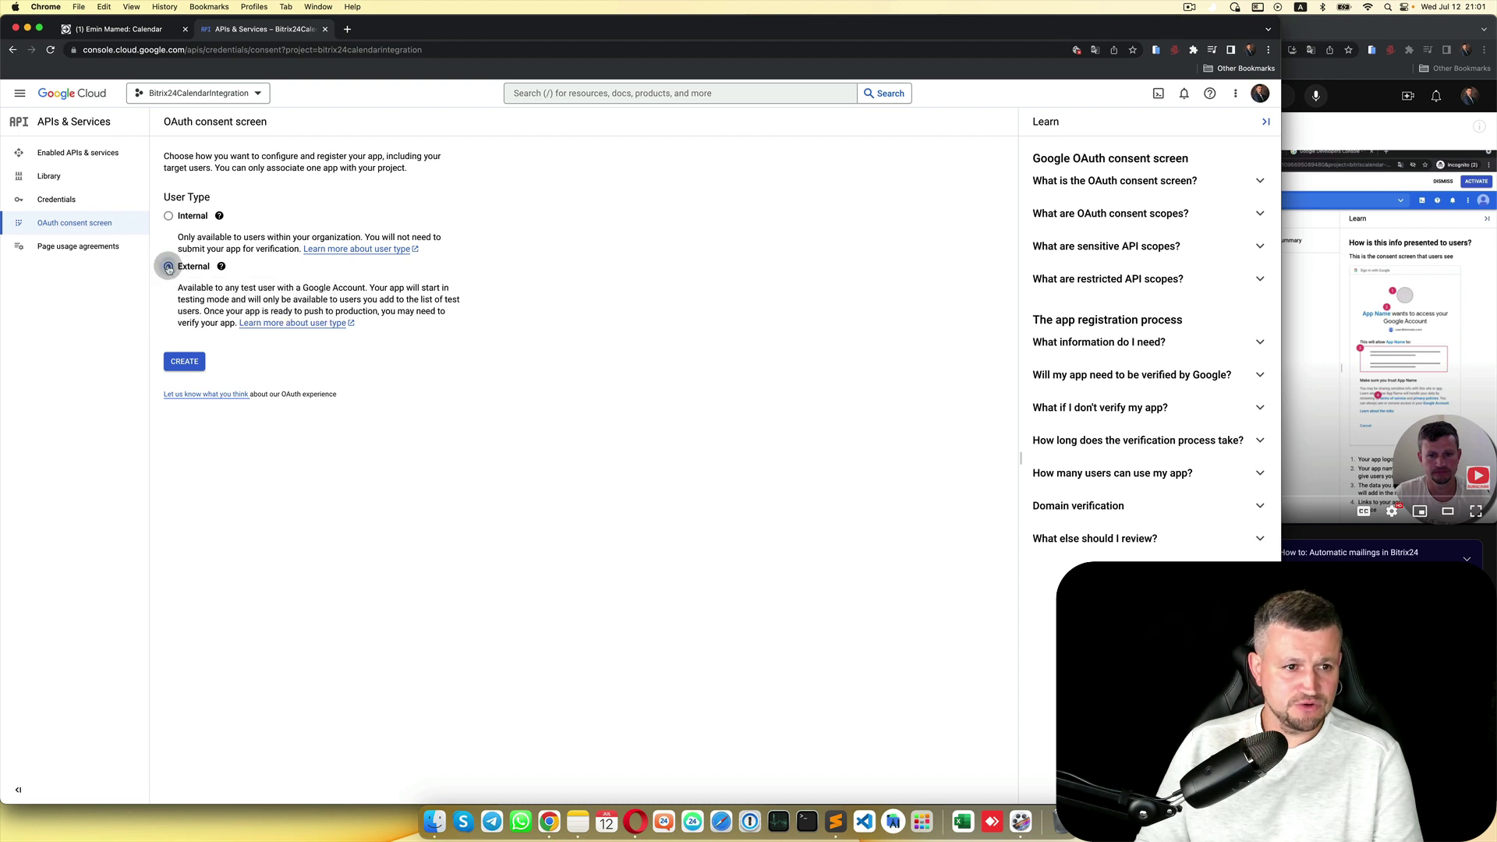
pyautogui.click(185, 361)
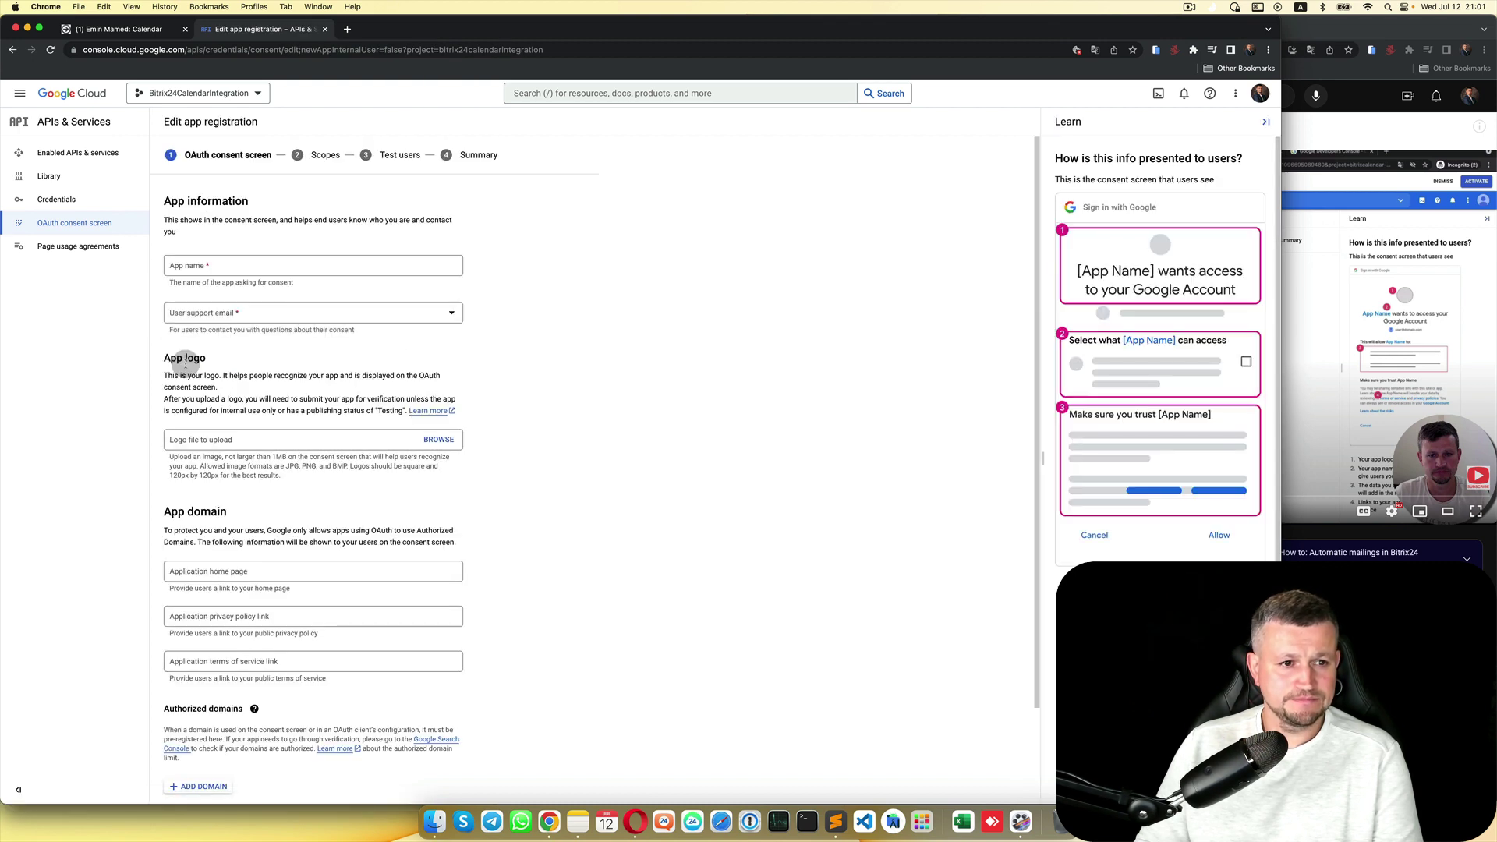
pyautogui.click(319, 264)
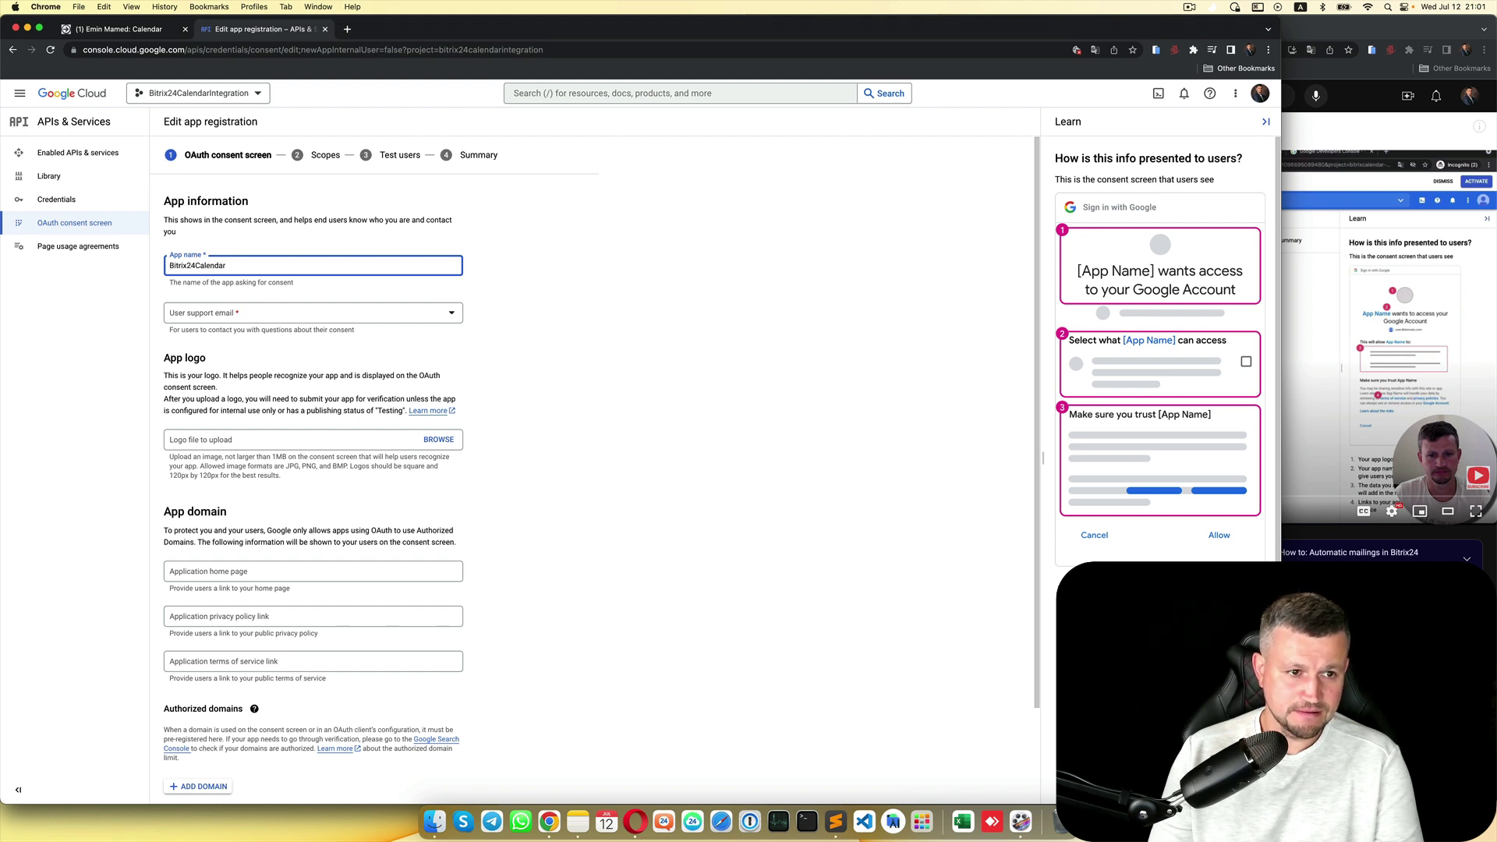
pyautogui.write('t')
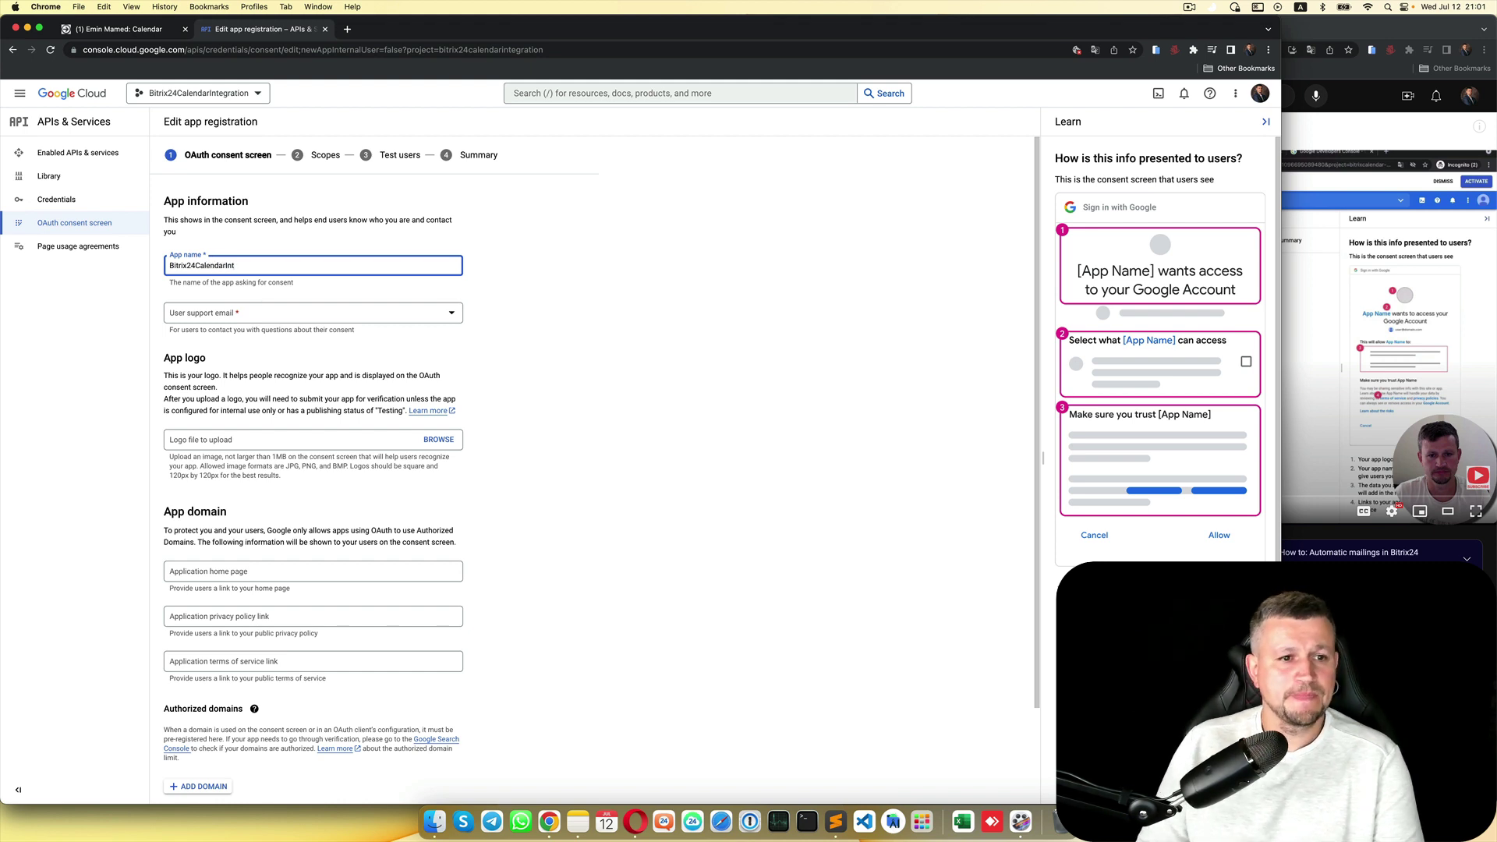
pyautogui.click(312, 312)
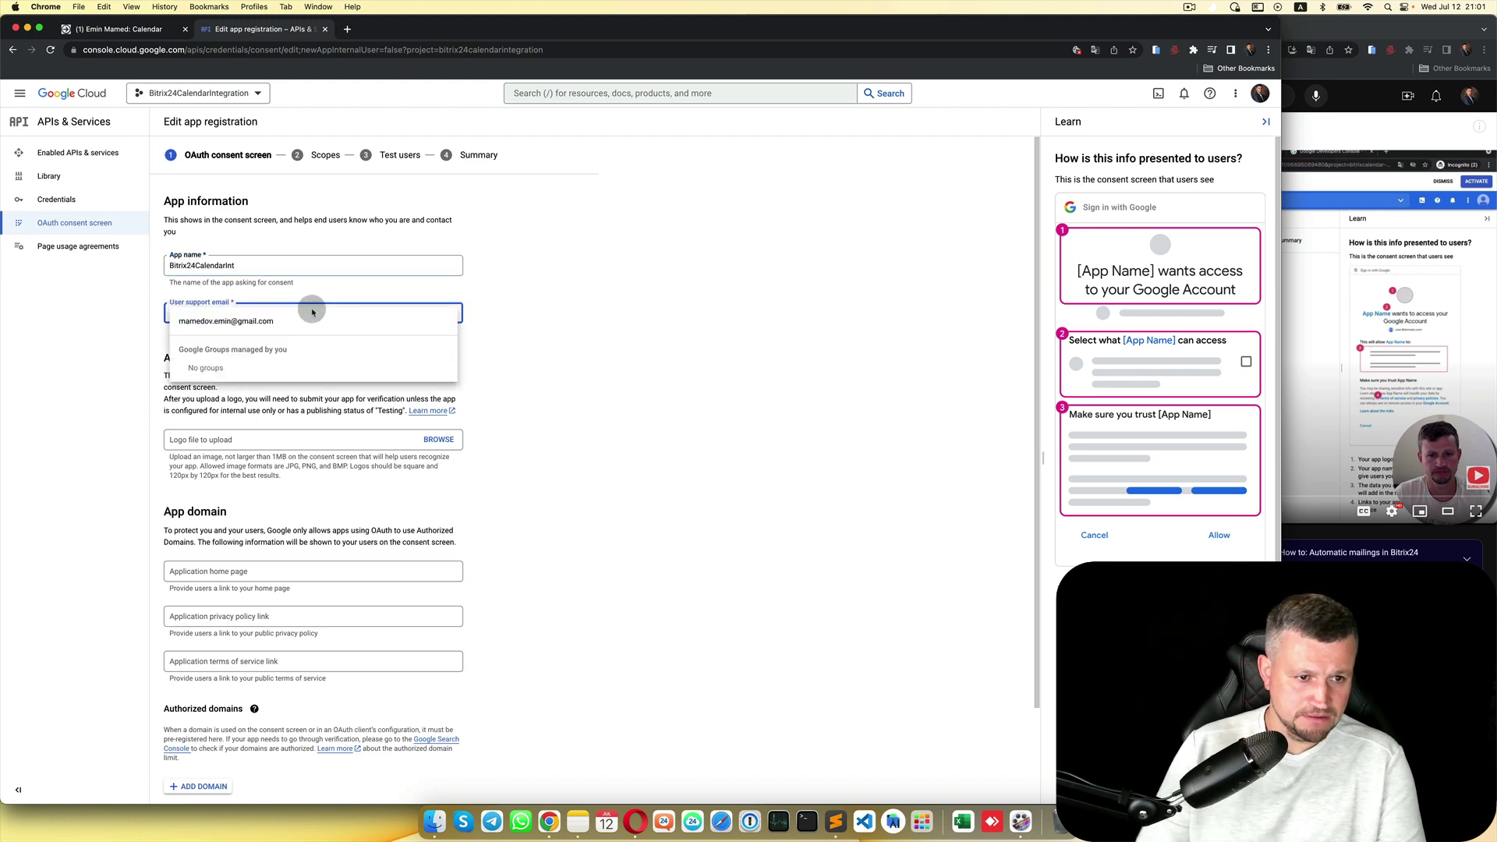
pyautogui.click(270, 318)
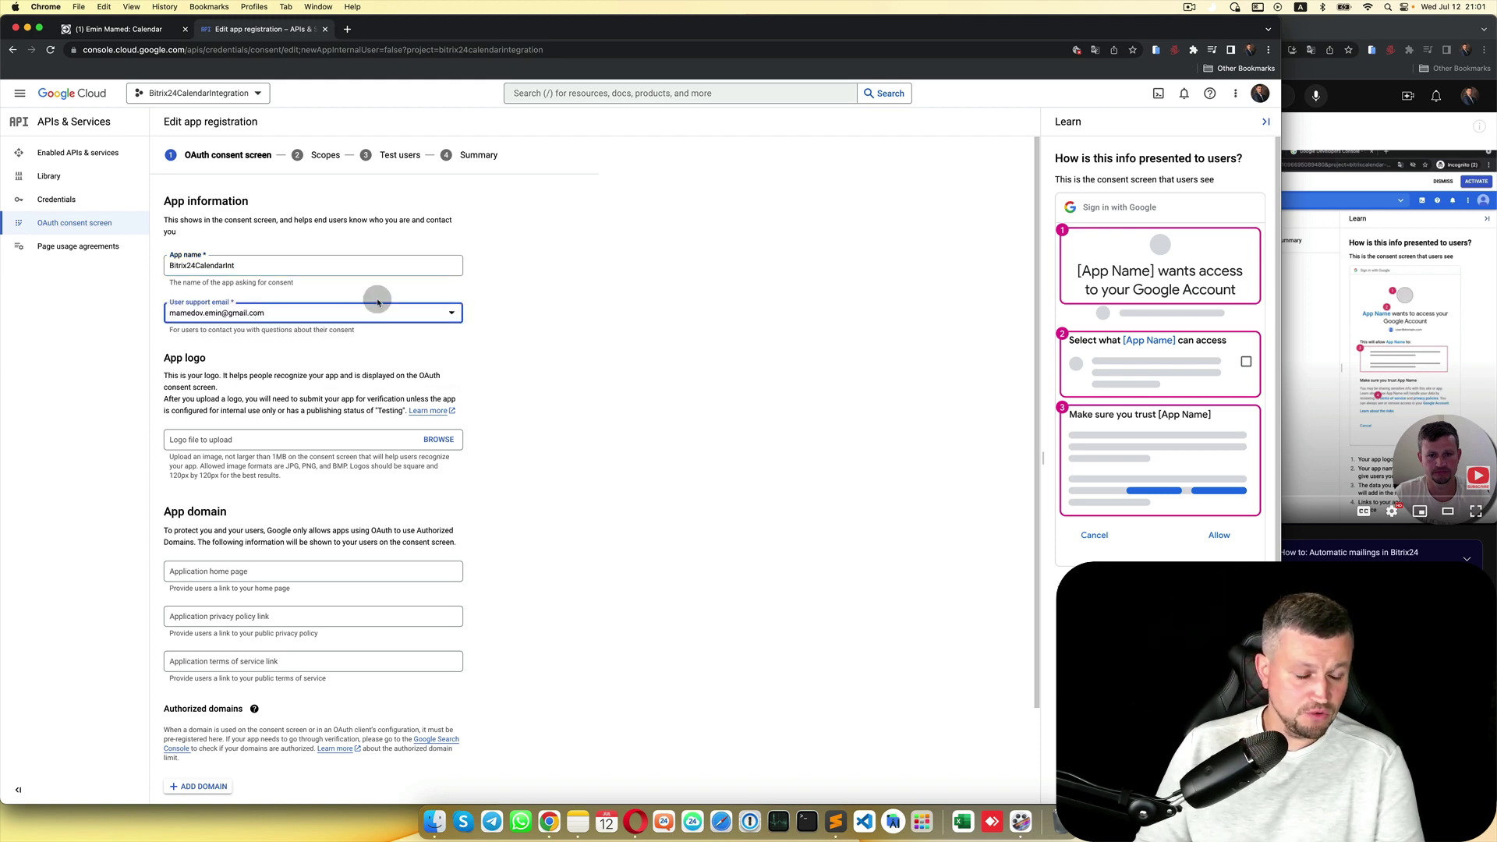
# Step: Paste the same email as developer contact and save the app information
pyautogui.scroll(-1, 331, 422)
pyautogui.scroll(-3, 331, 422)
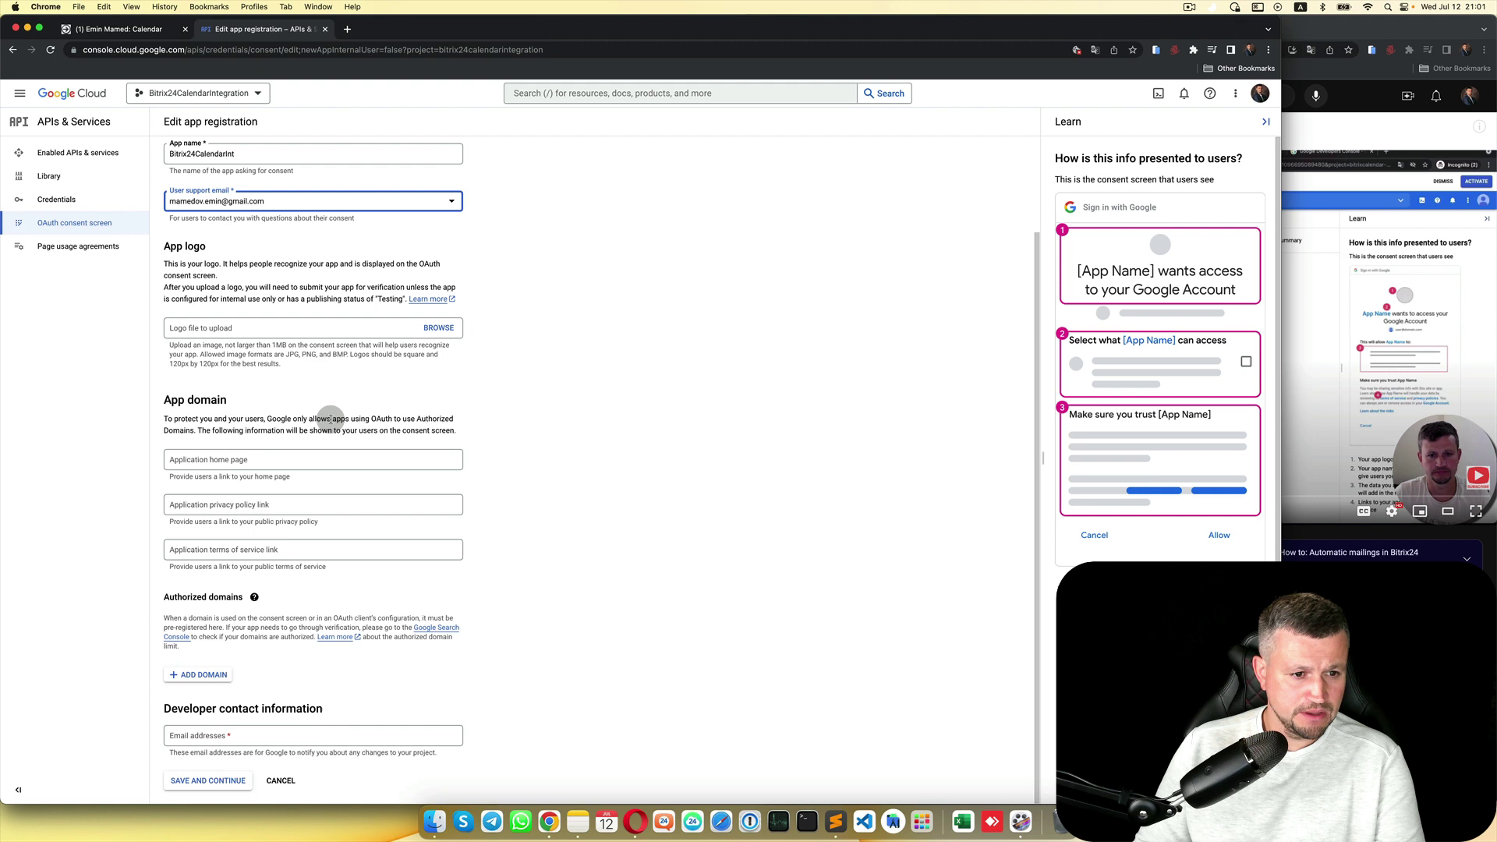
pyautogui.click(246, 736)
pyautogui.moveTo(265, 201); pyautogui.dragTo(176, 206)
pyautogui.press('super+c')
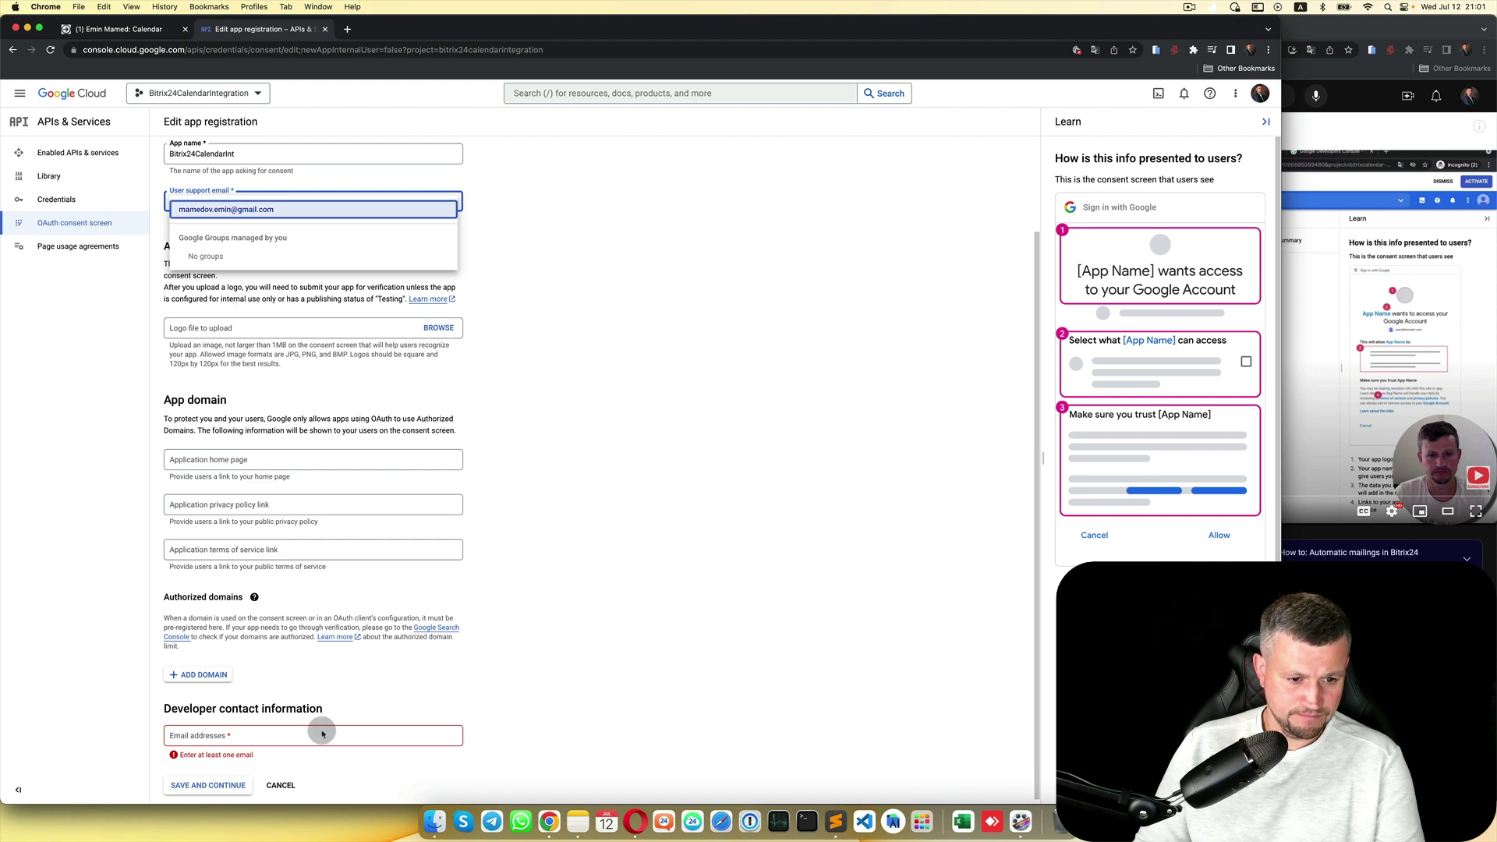
pyautogui.click(323, 731)
pyautogui.click(324, 732)
pyautogui.press('super+v')
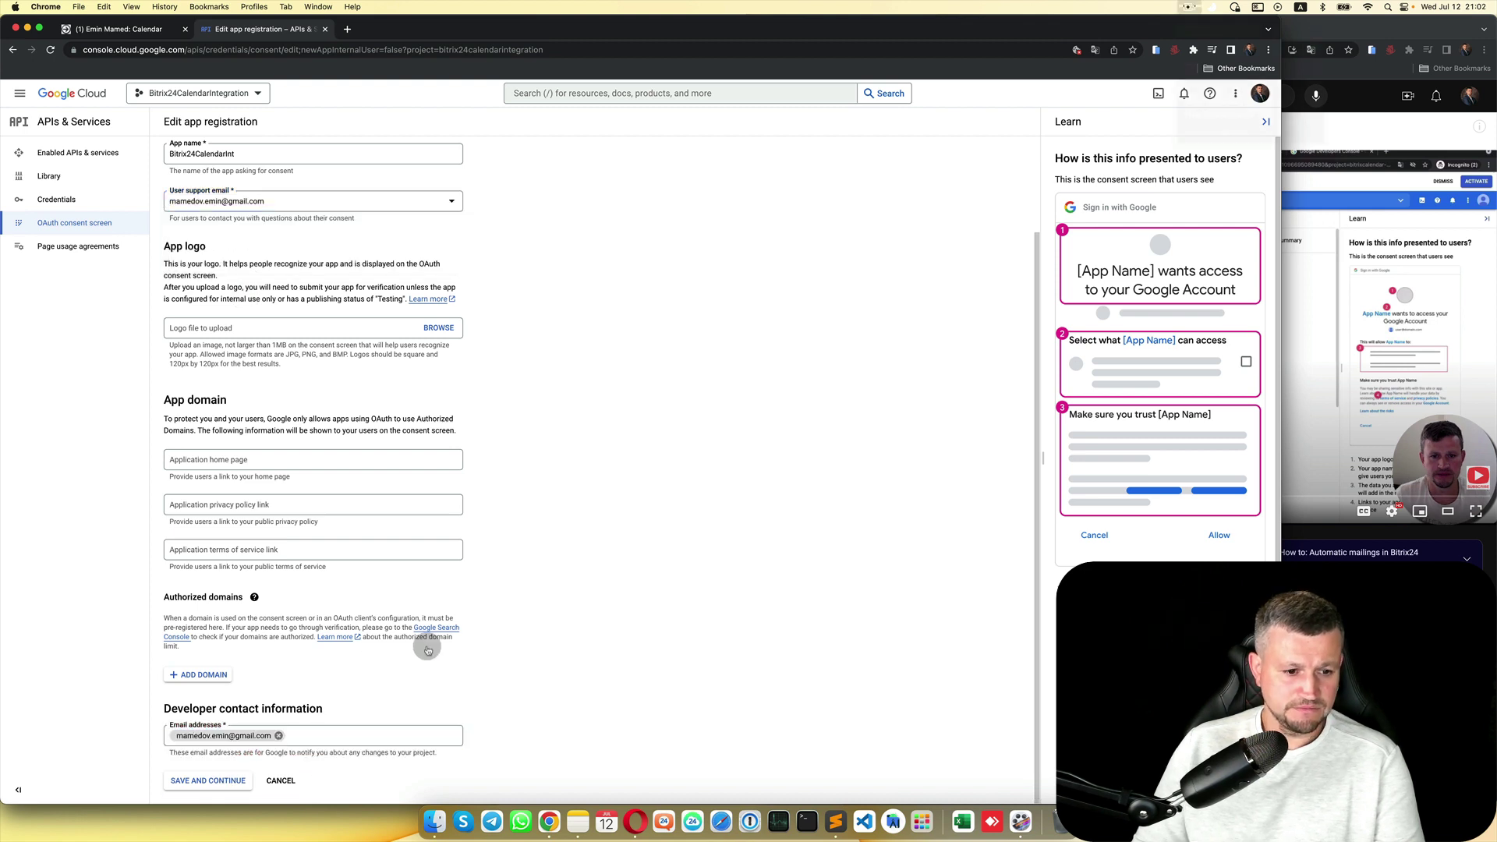
pyautogui.click(223, 783)
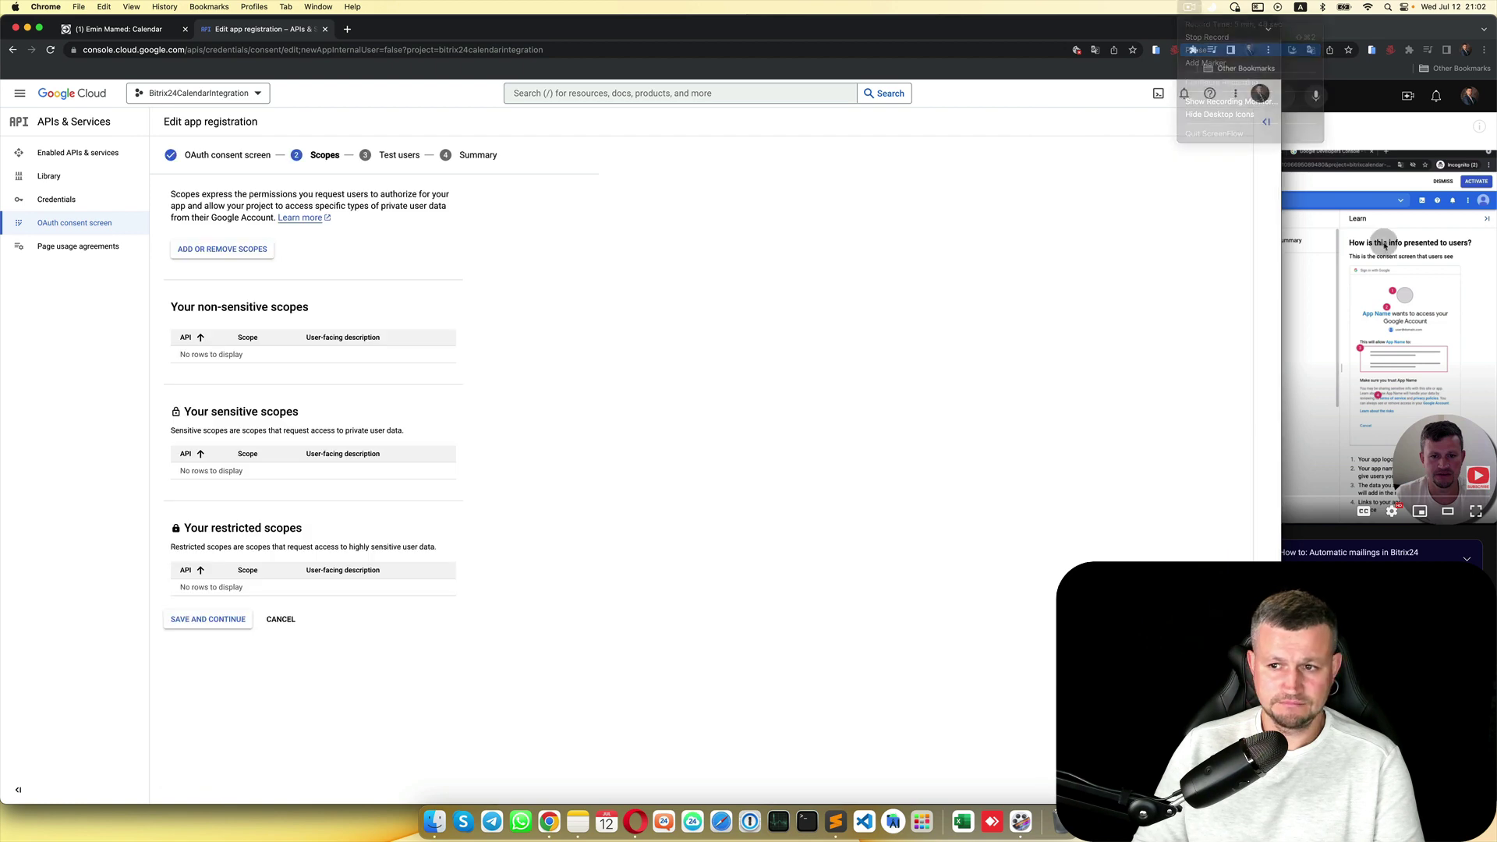
# Step: Search the Google API Library for 'calendar' from the scopes panel
pyautogui.click(225, 256)
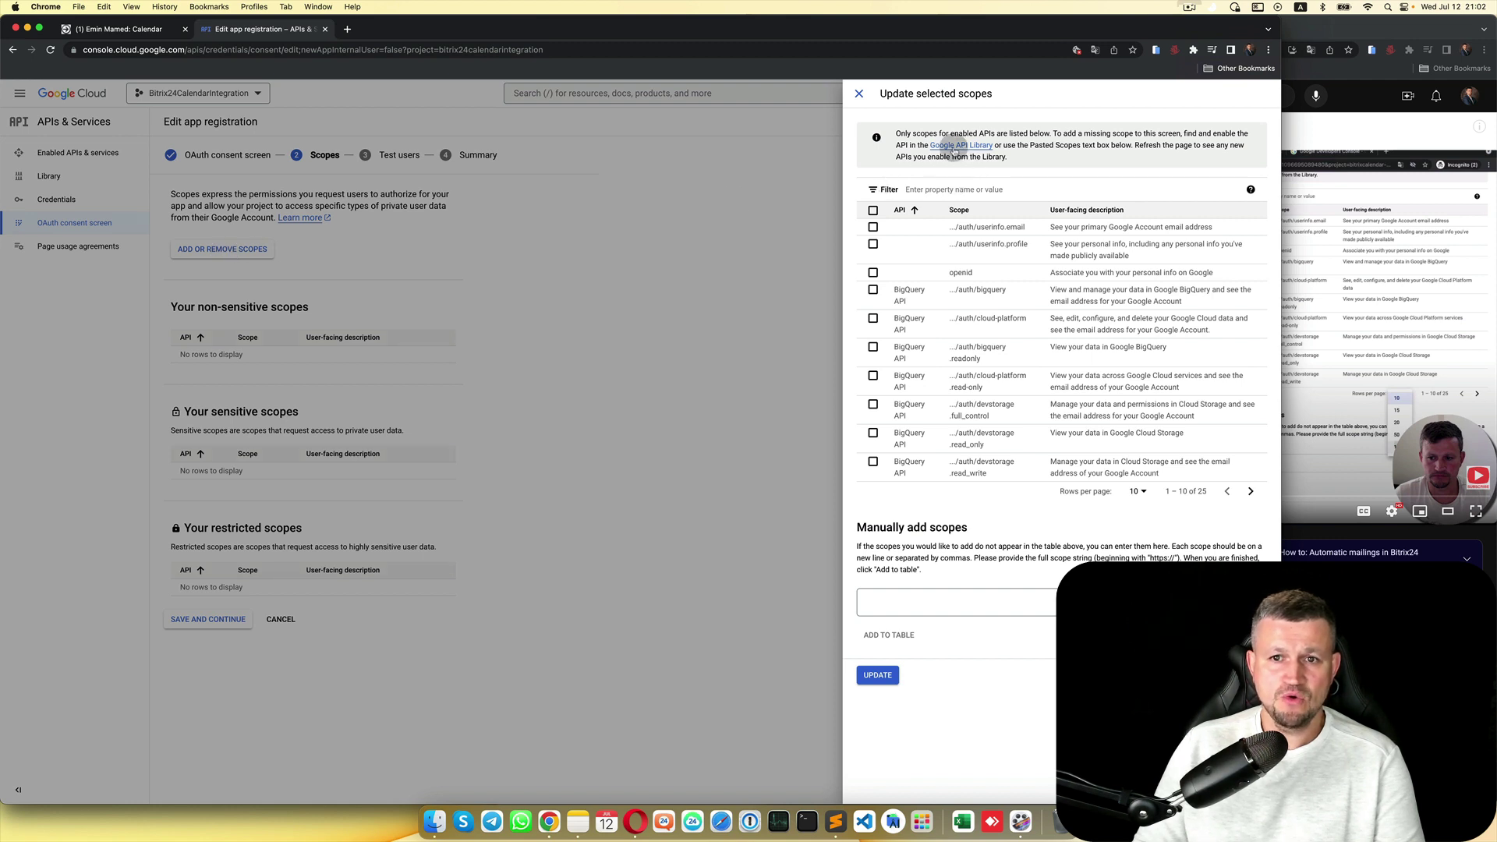
pyautogui.click(977, 148)
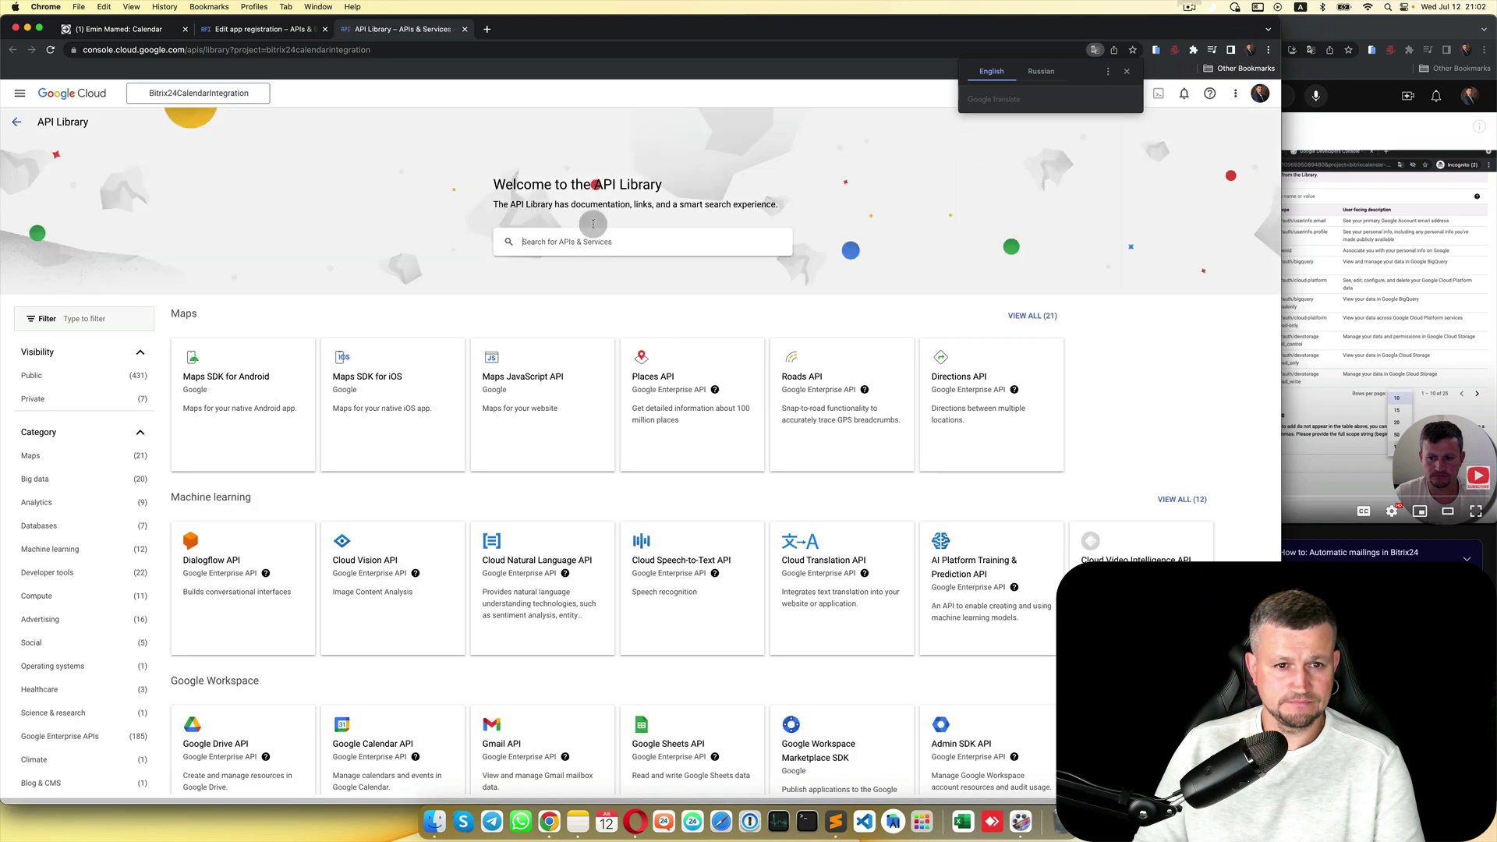
pyautogui.click(583, 238)
pyautogui.write('cal')
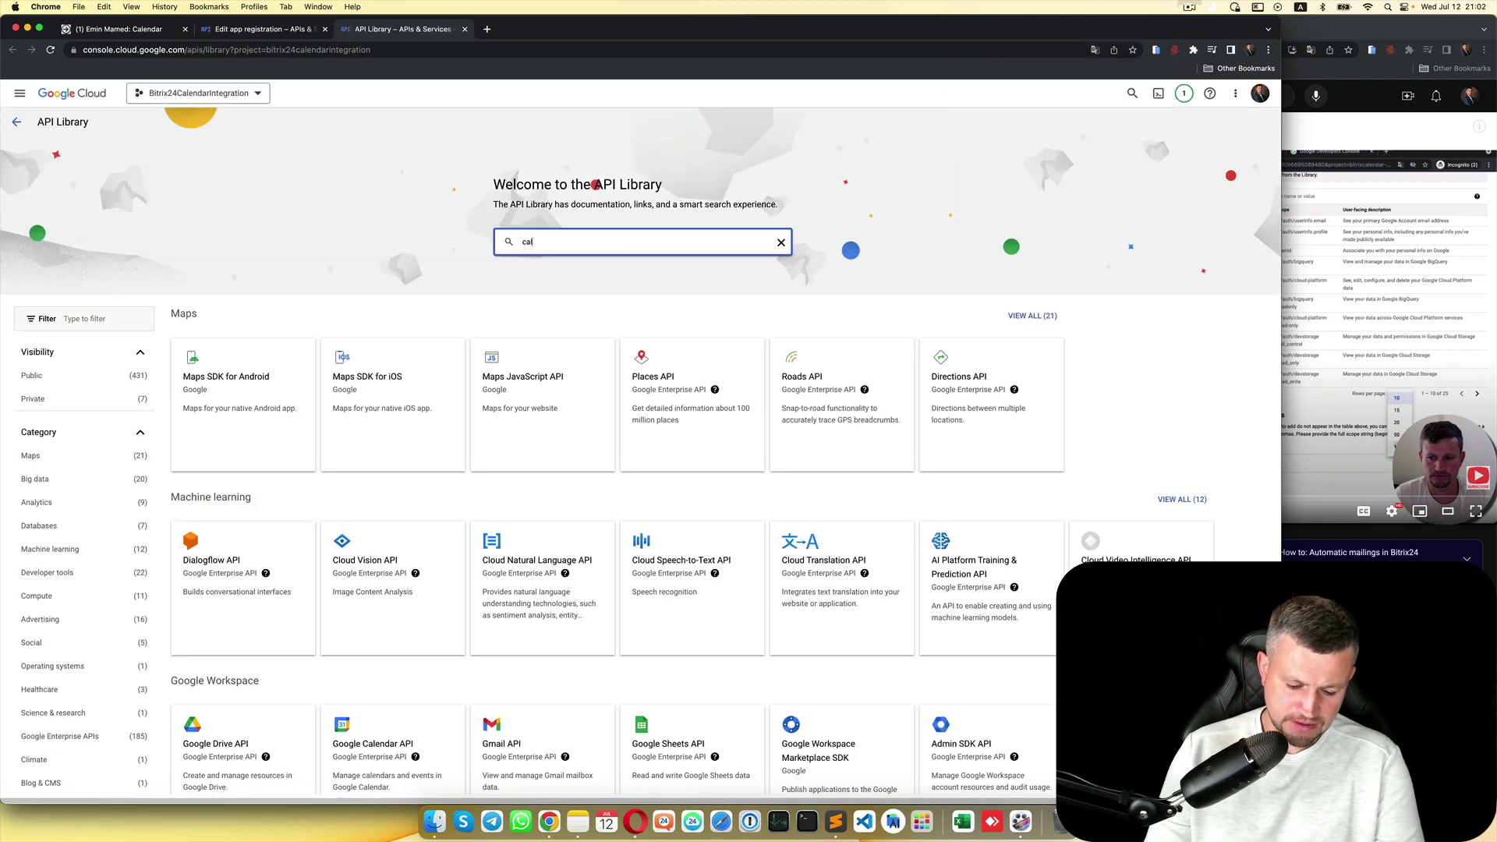
pyautogui.write('endar')
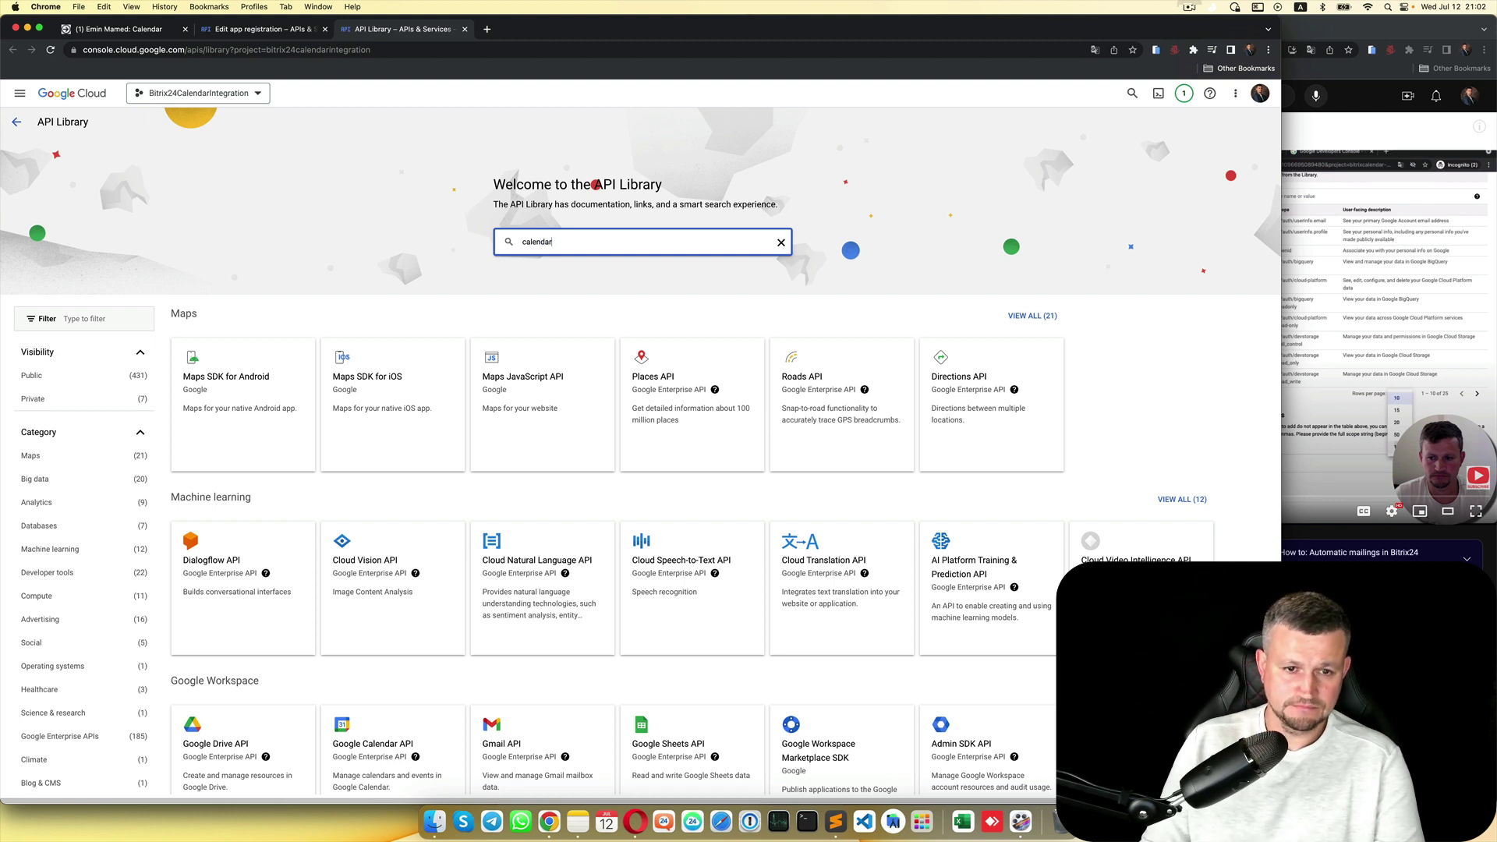
pyautogui.press('Return')
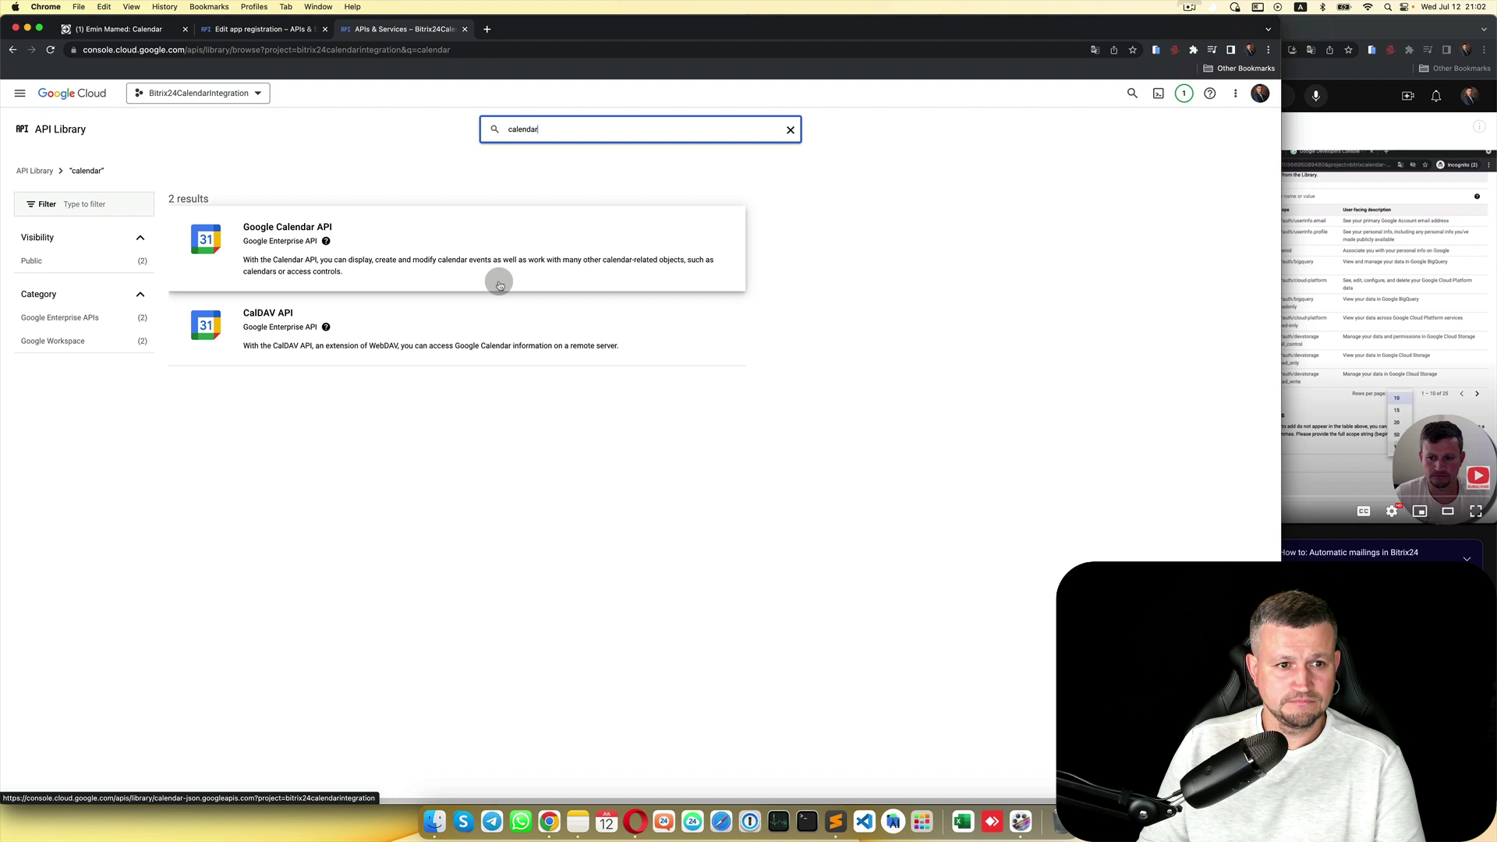
# Step: Open Google Calendar API and CalDAV API in new tabs and enable Google Calendar API
pyautogui.rightClick(332, 266)
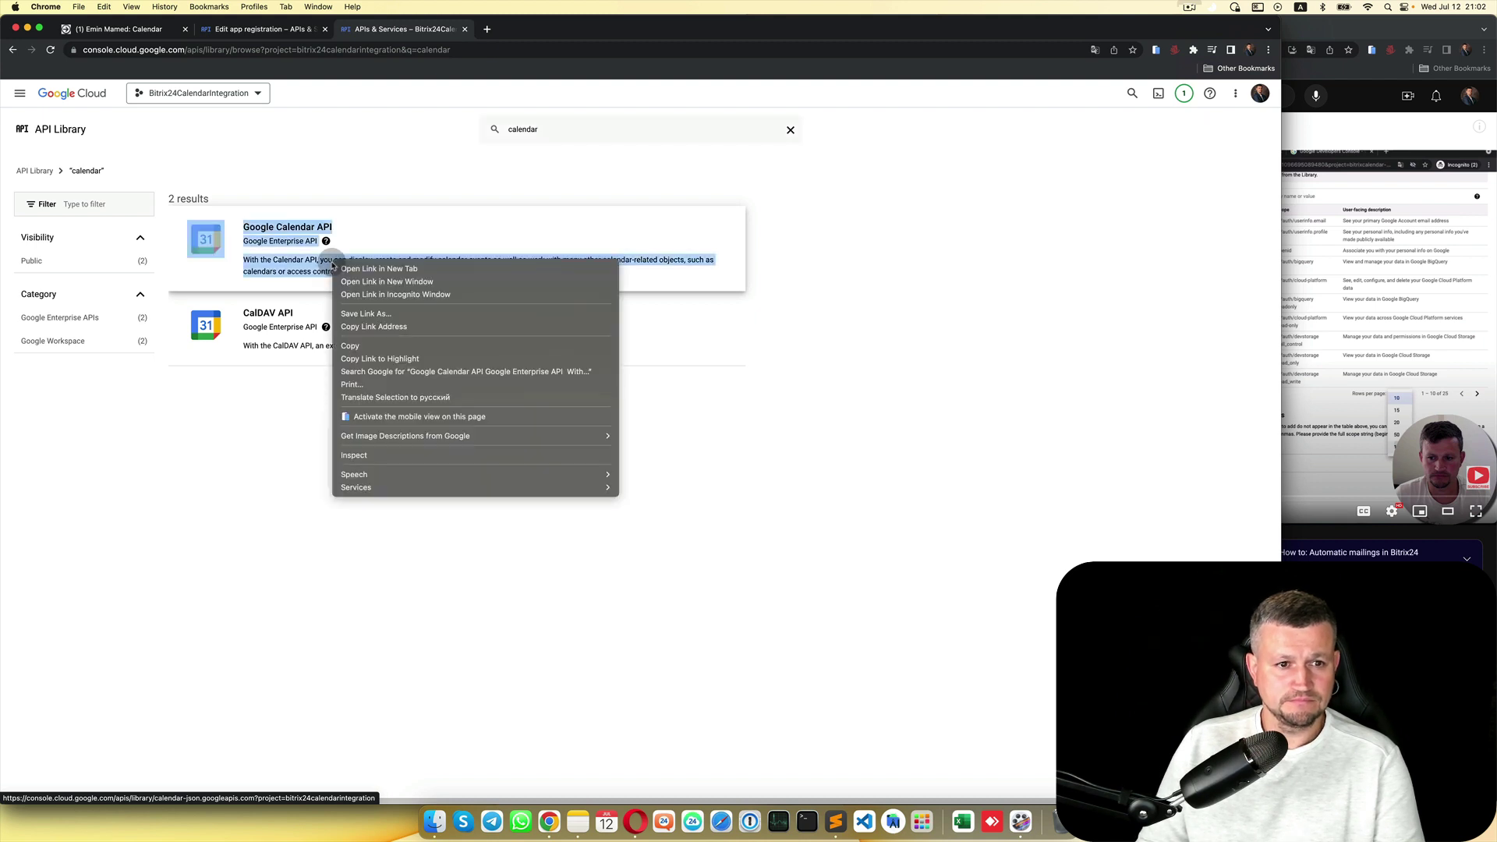
pyautogui.click(343, 264)
pyautogui.rightClick(276, 324)
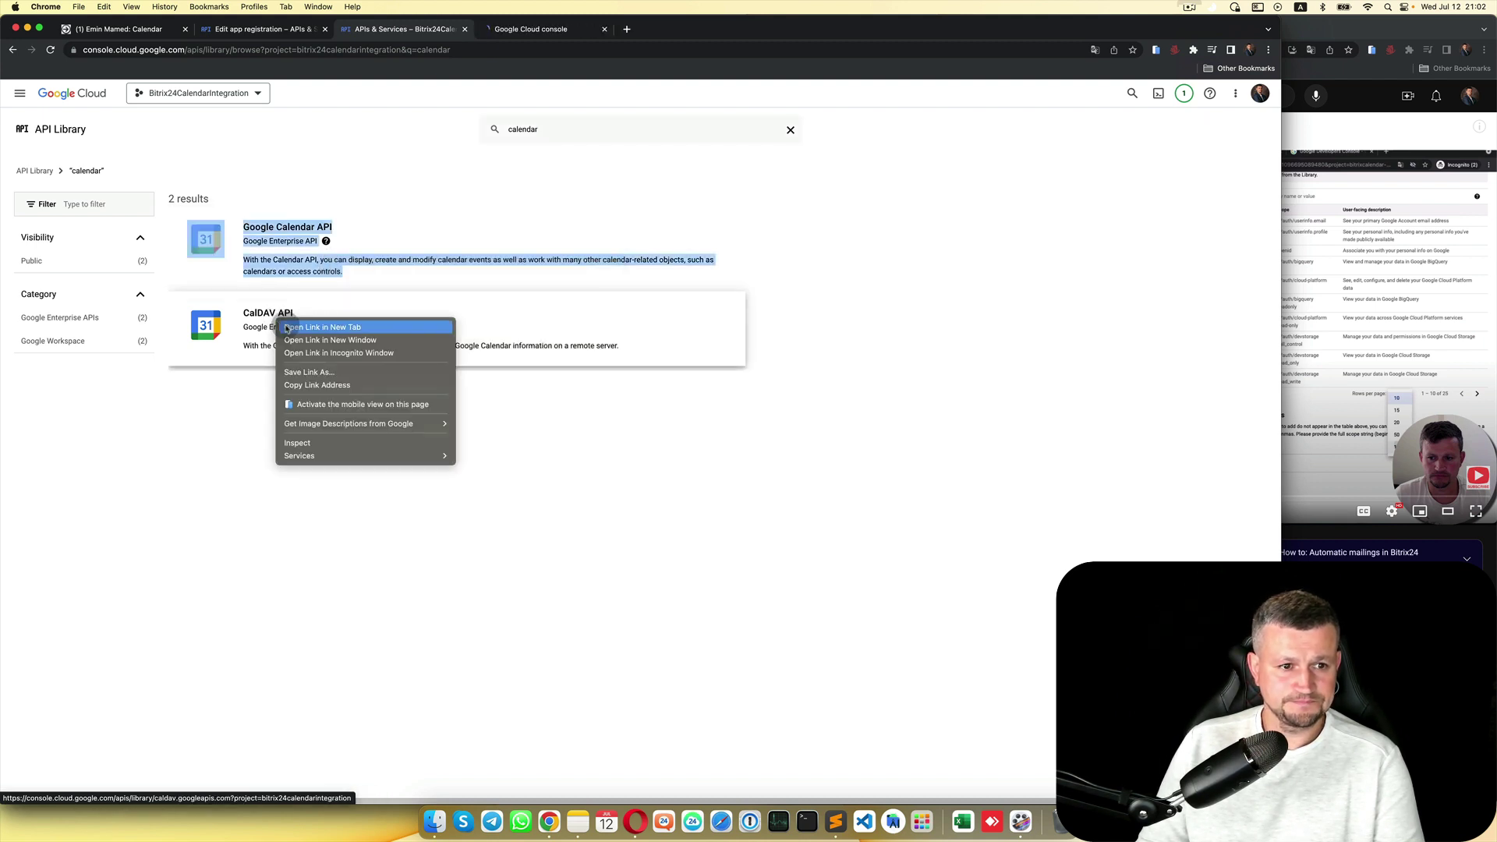
pyautogui.click(328, 330)
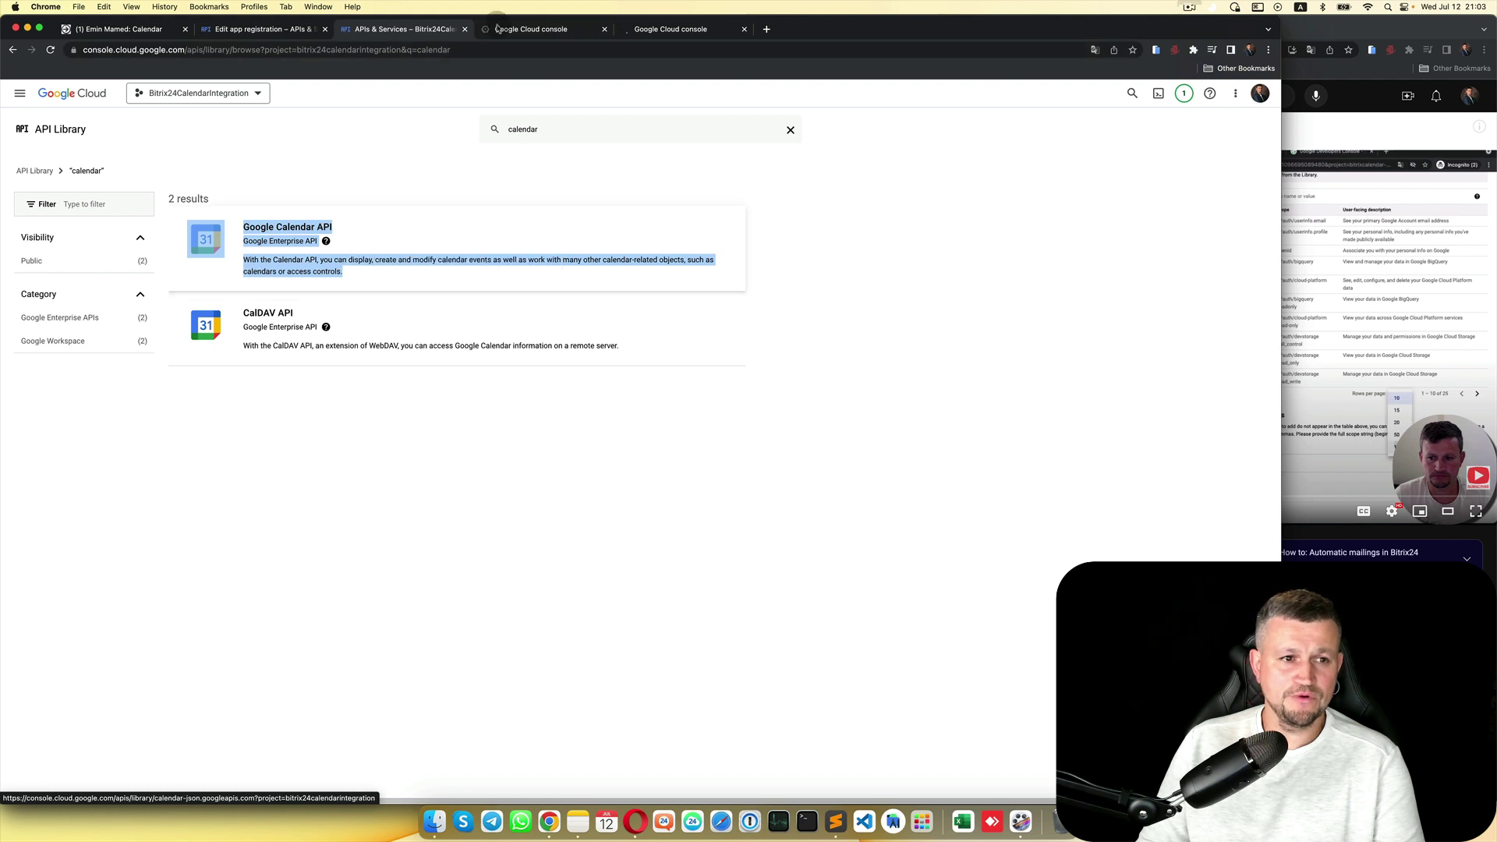
pyautogui.hotkey('ctrl', 'Tab')
pyautogui.click(137, 245)
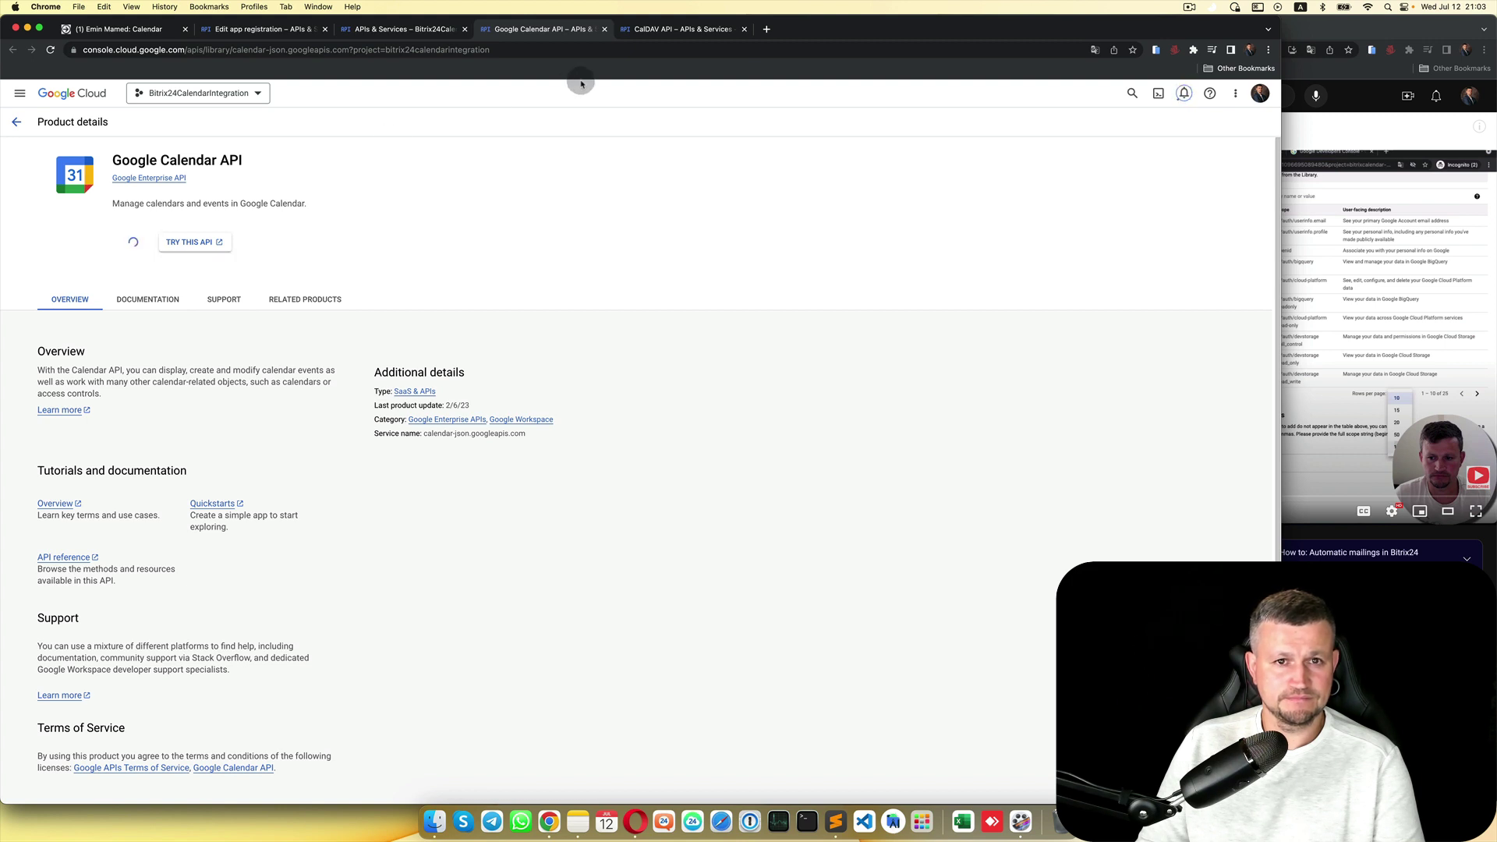
# Step: Enable the CalDAV API, confirm Google Calendar API is enabled, and close both API tabs
pyautogui.click(676, 31)
pyautogui.click(143, 244)
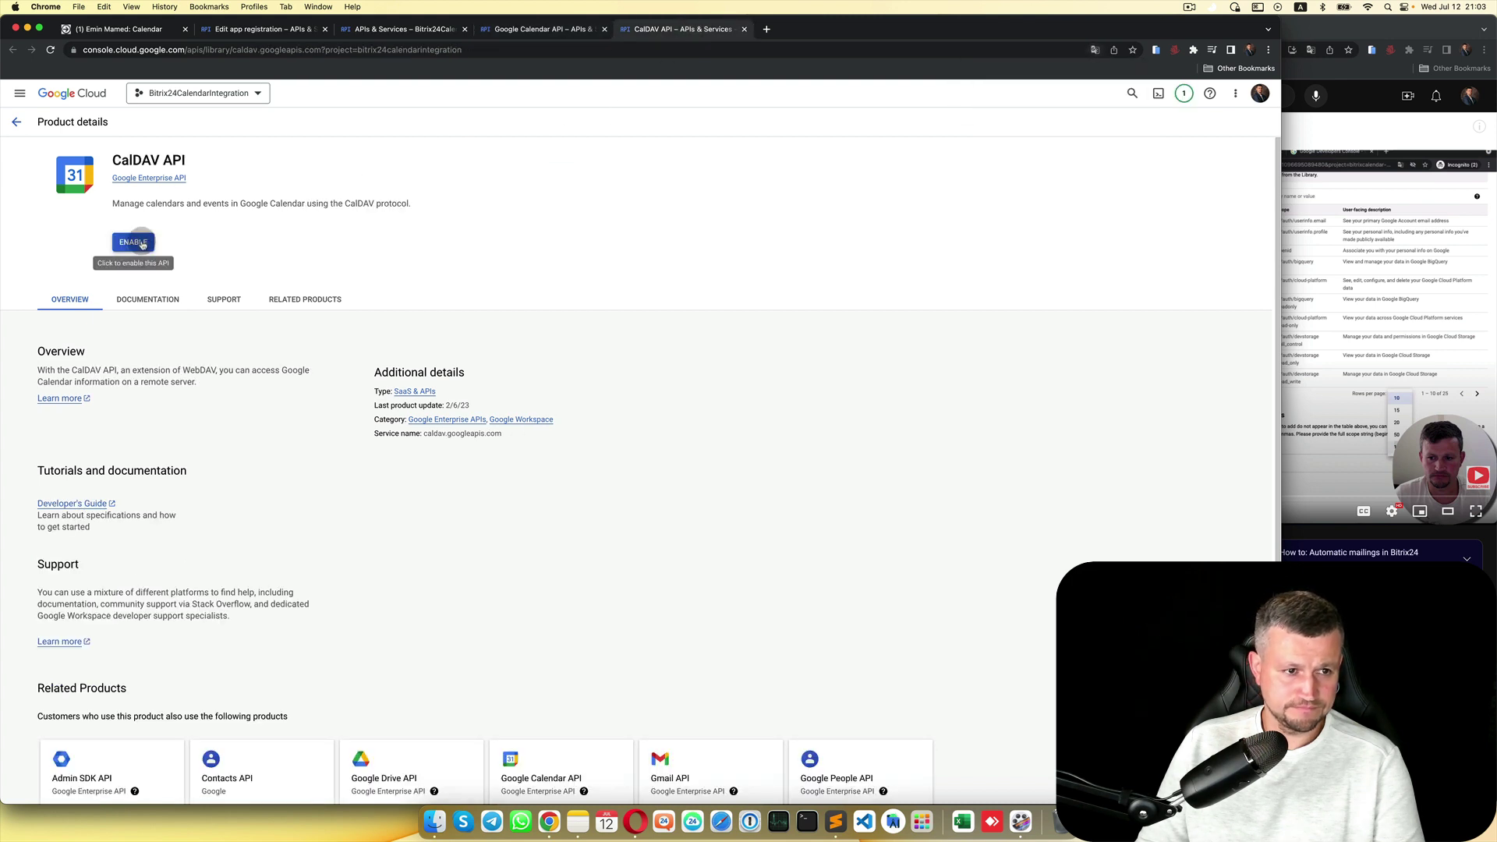
pyautogui.click(527, 32)
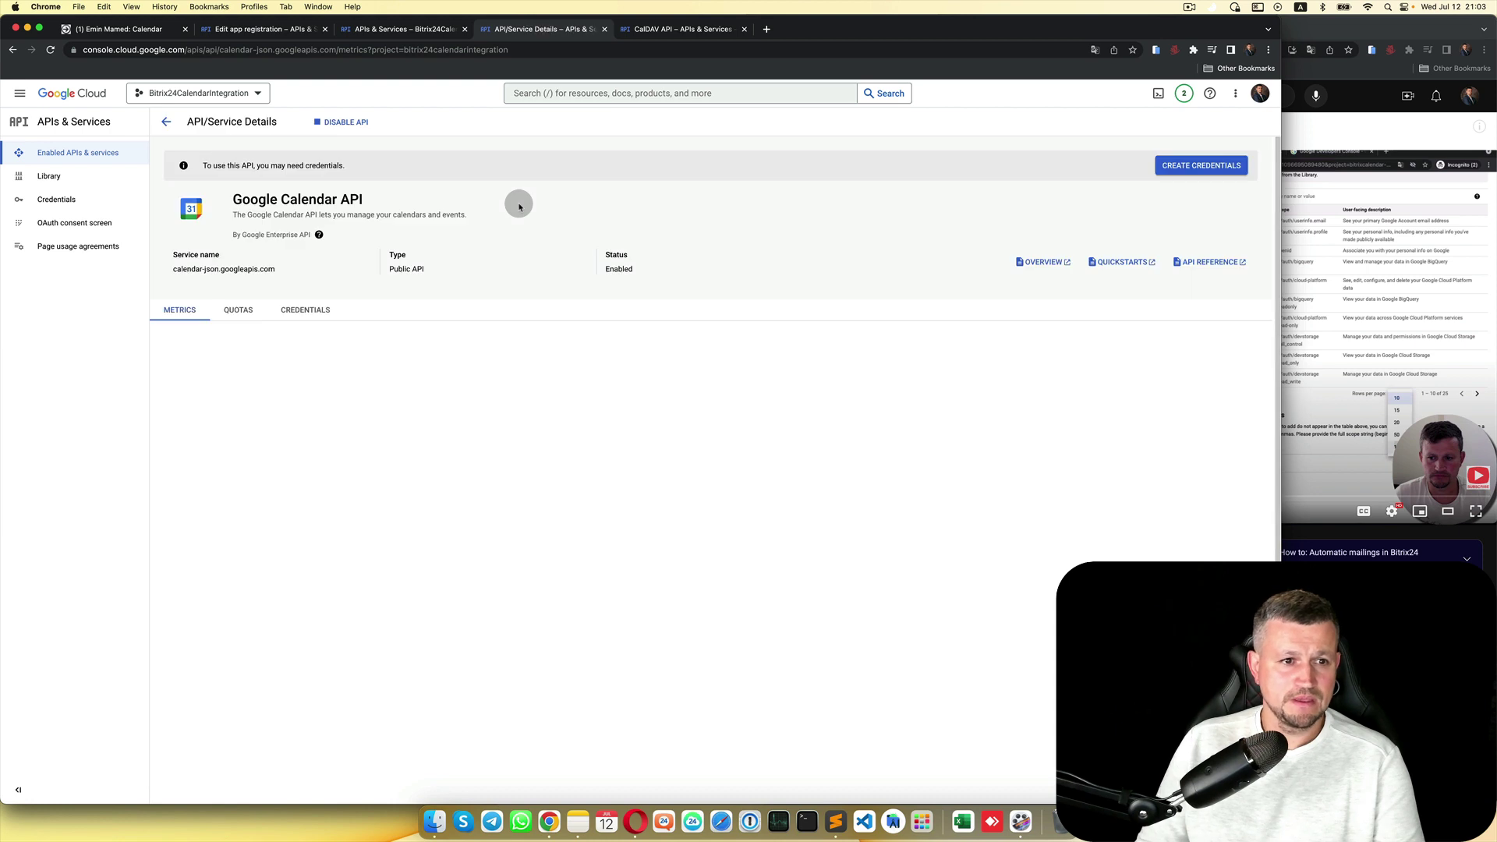
pyautogui.click(605, 30)
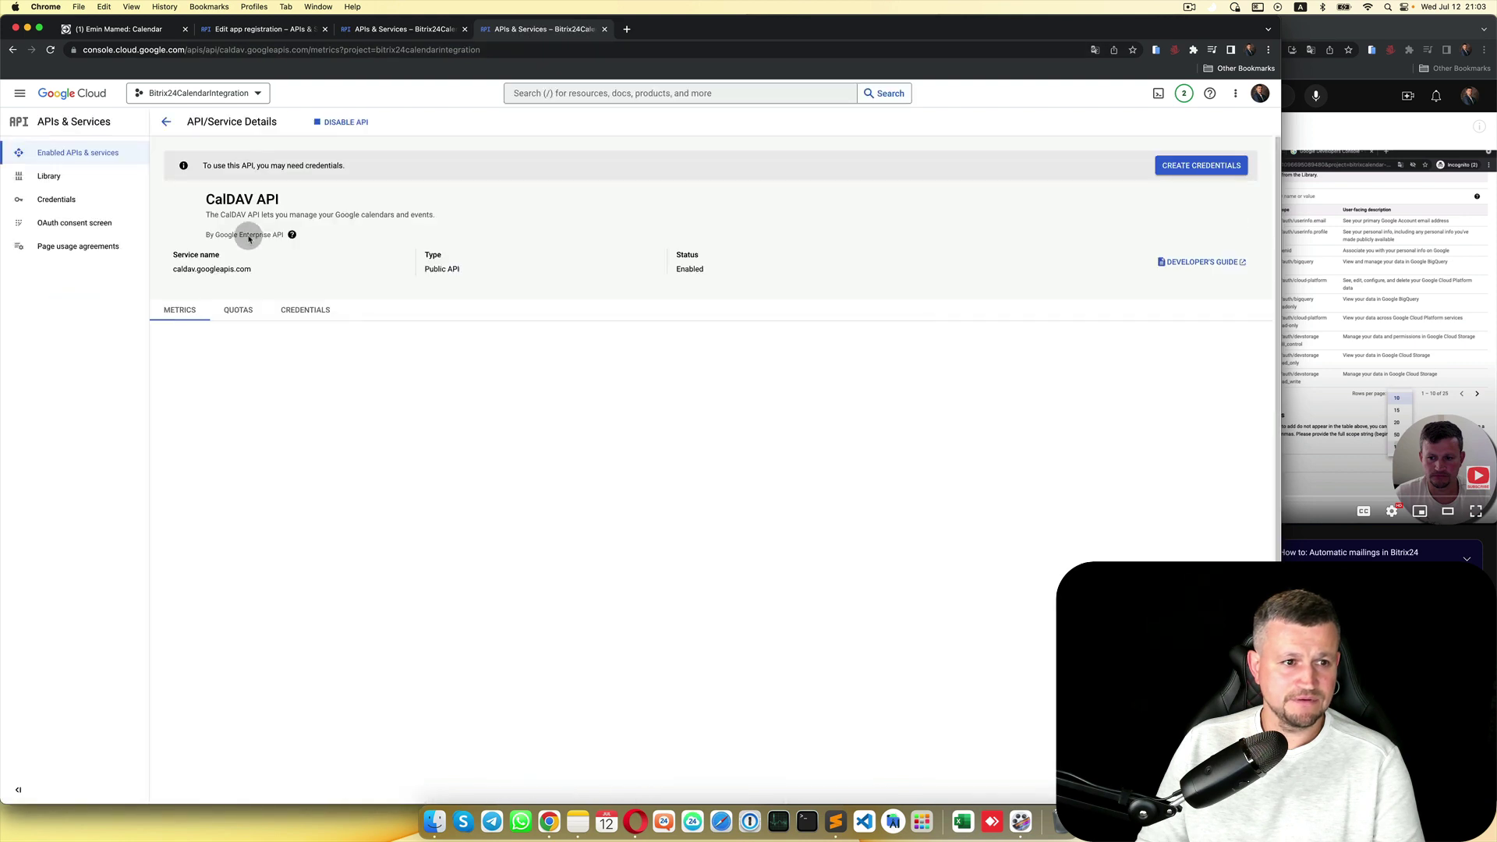
pyautogui.click(604, 30)
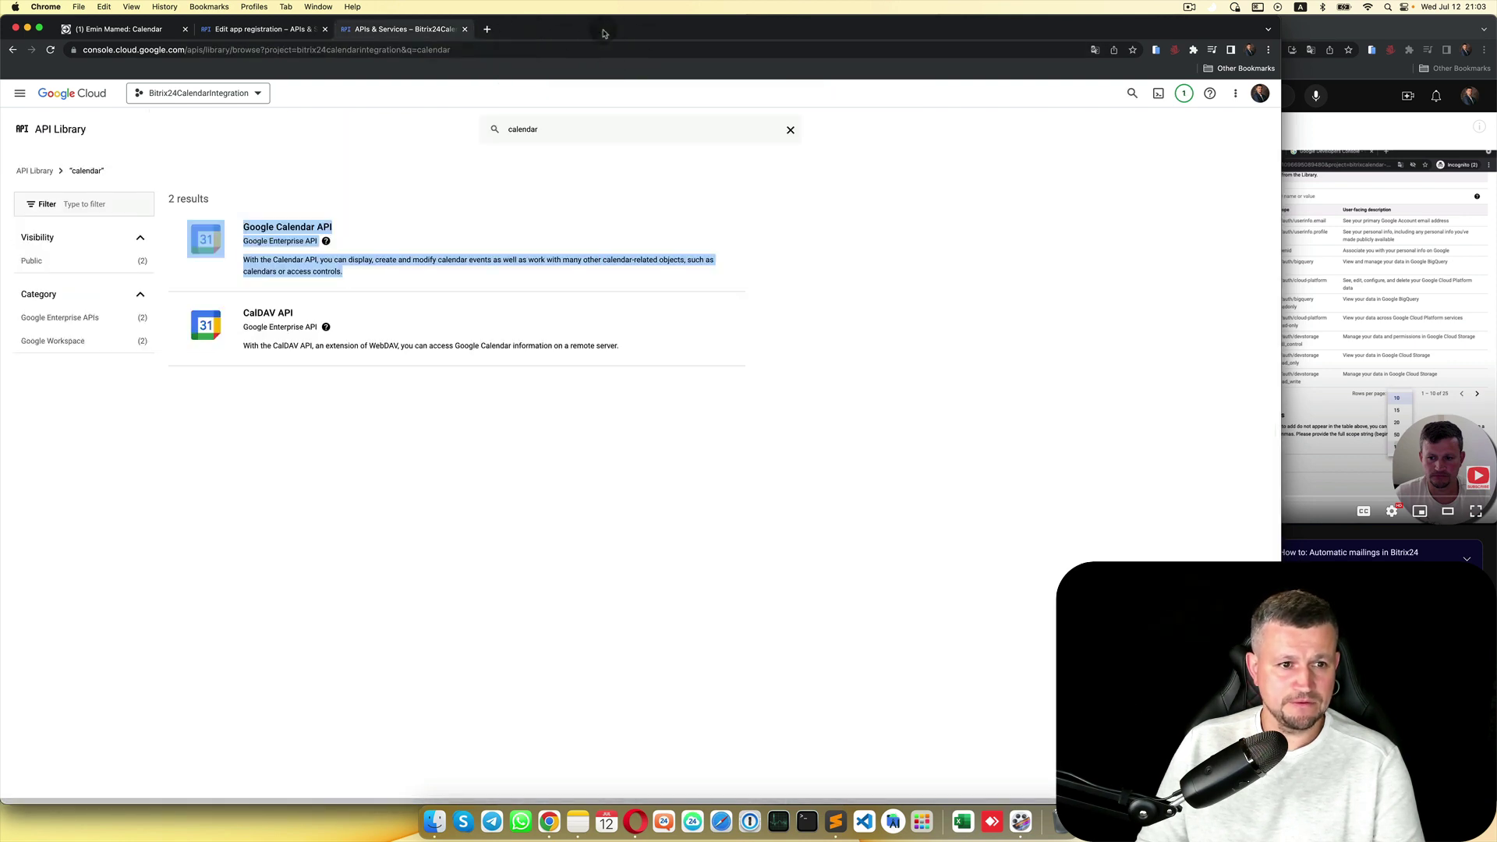
# Step: Reload the app registration and open its scope list showing 50 scopes per page
pyautogui.click(464, 29)
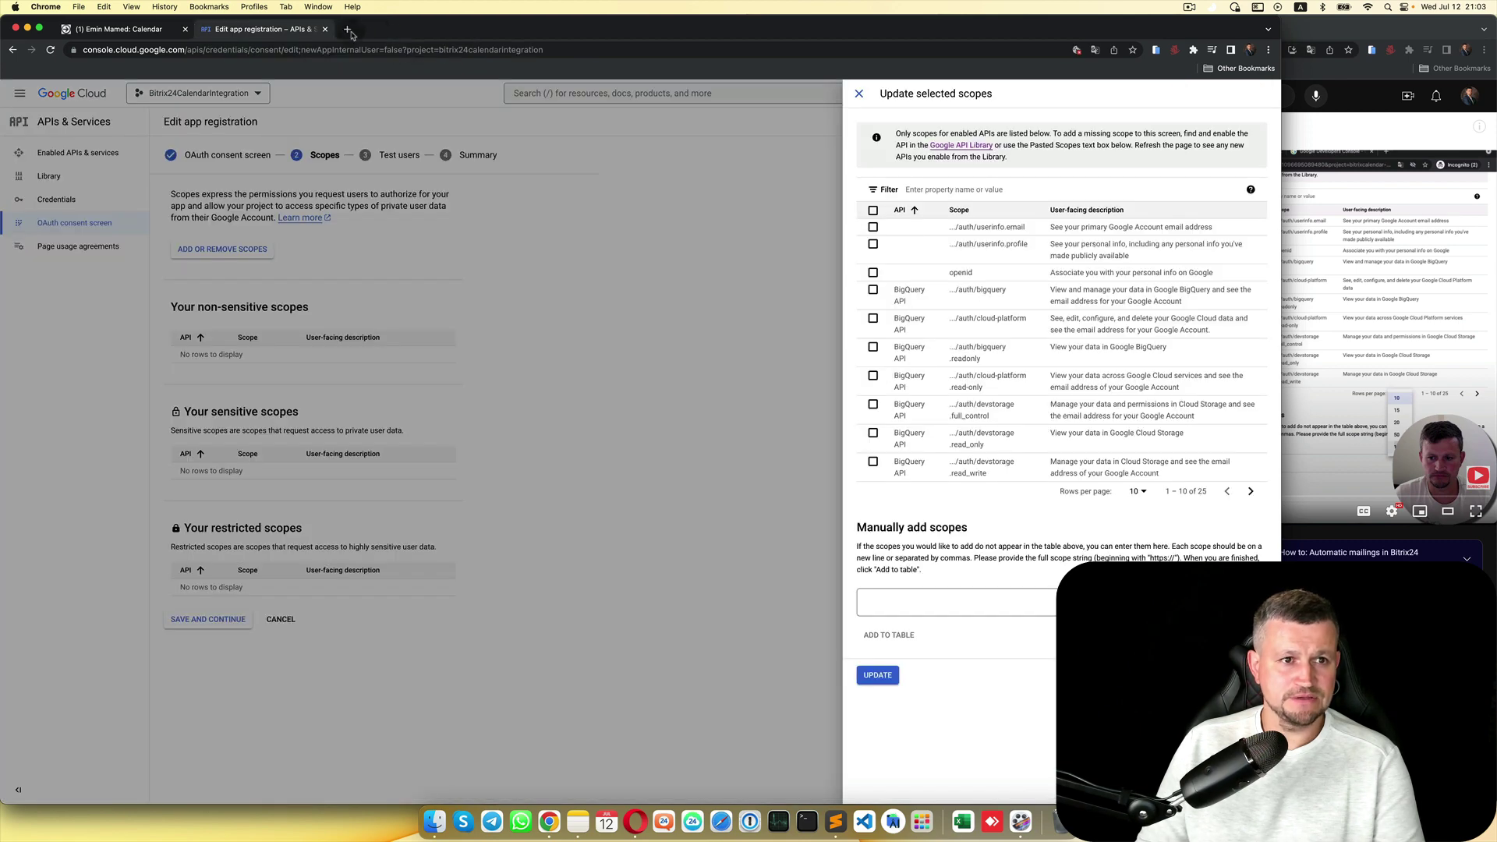
pyautogui.click(686, 291)
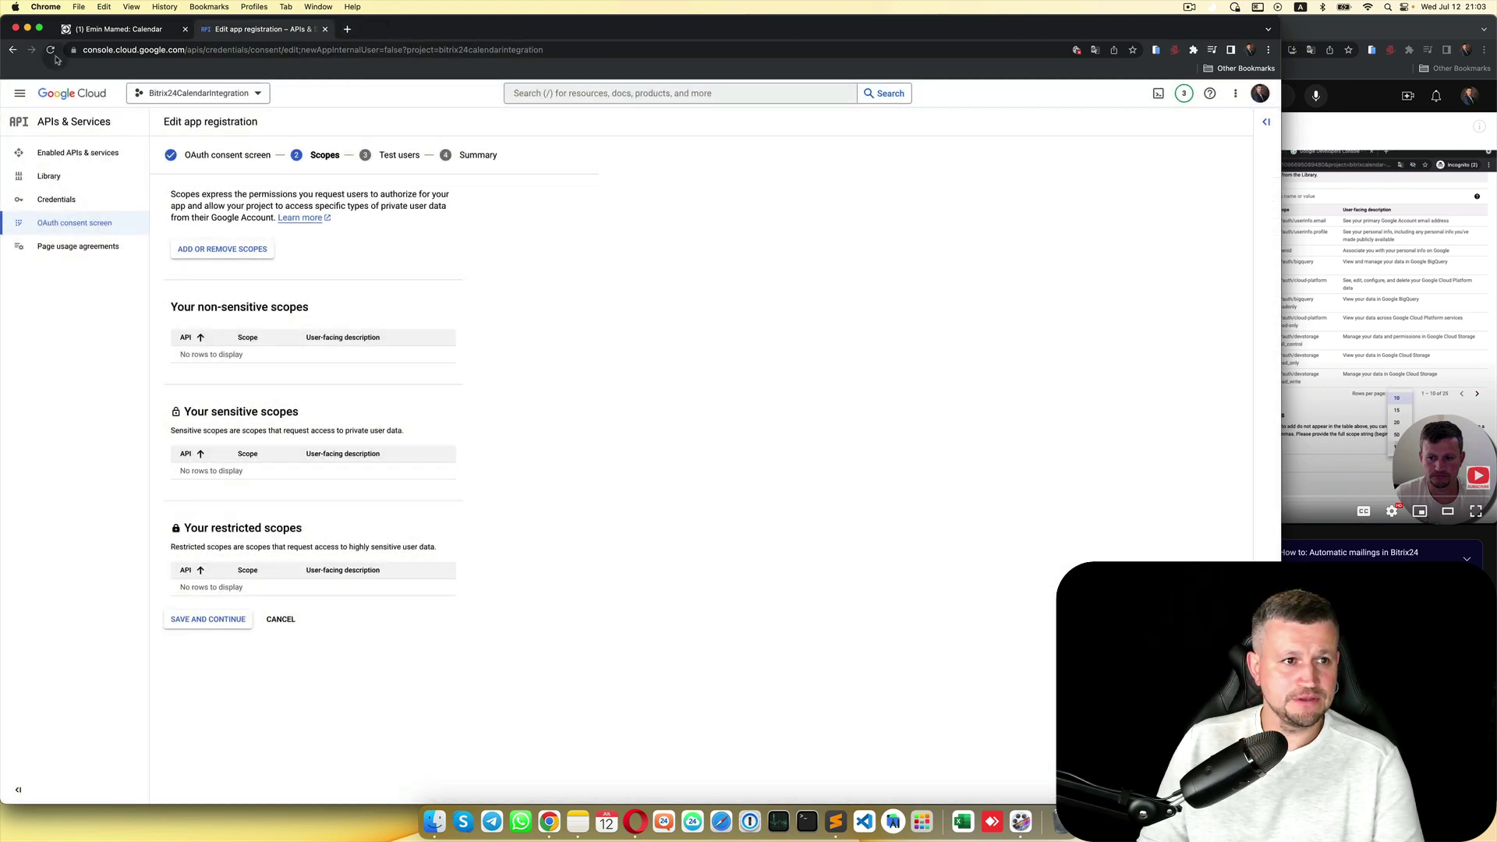
pyautogui.click(50, 49)
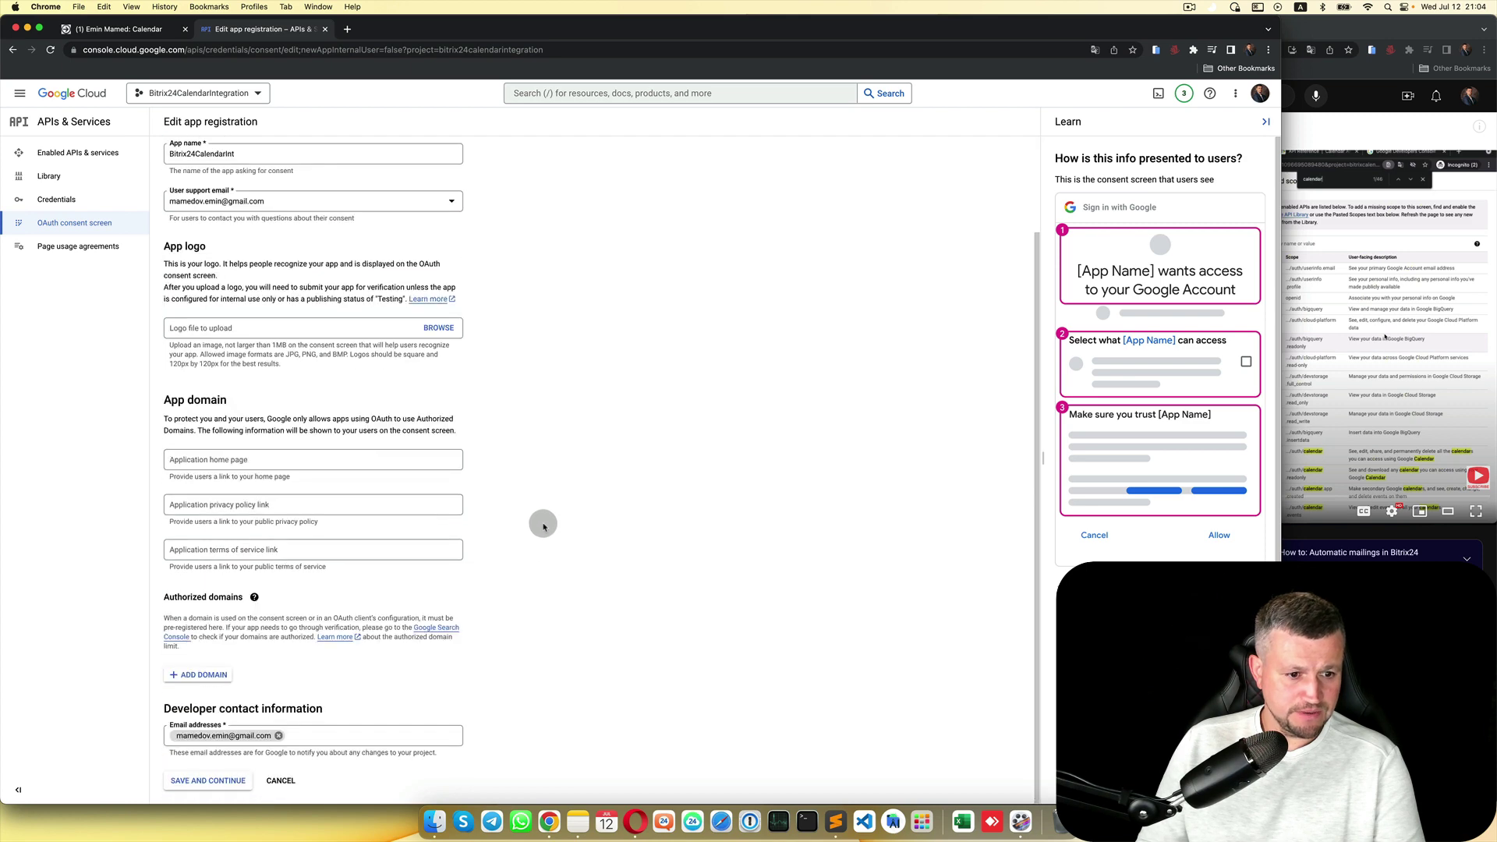
pyautogui.click(218, 786)
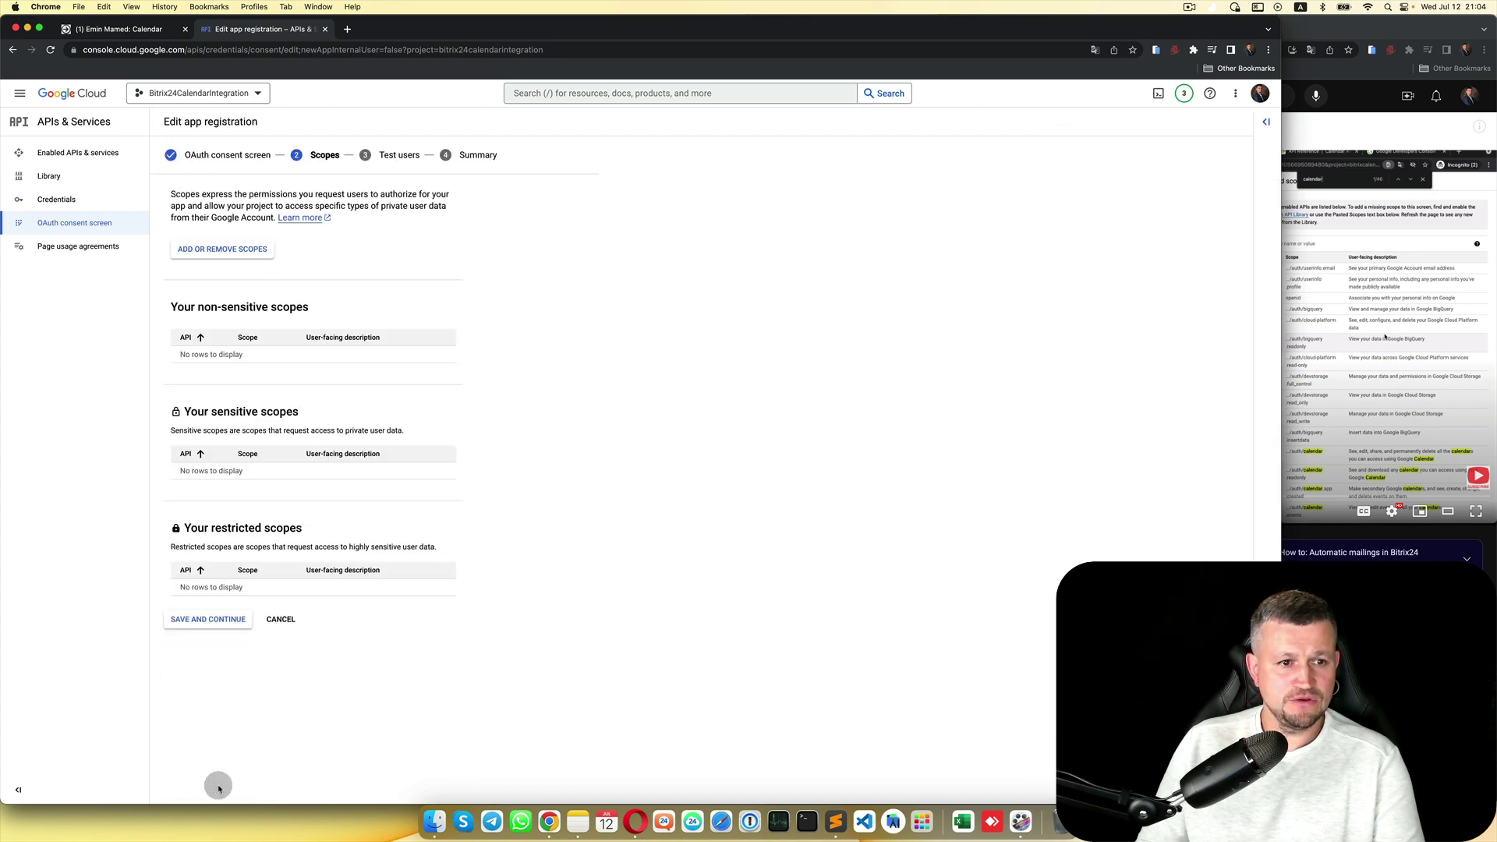
pyautogui.click(239, 252)
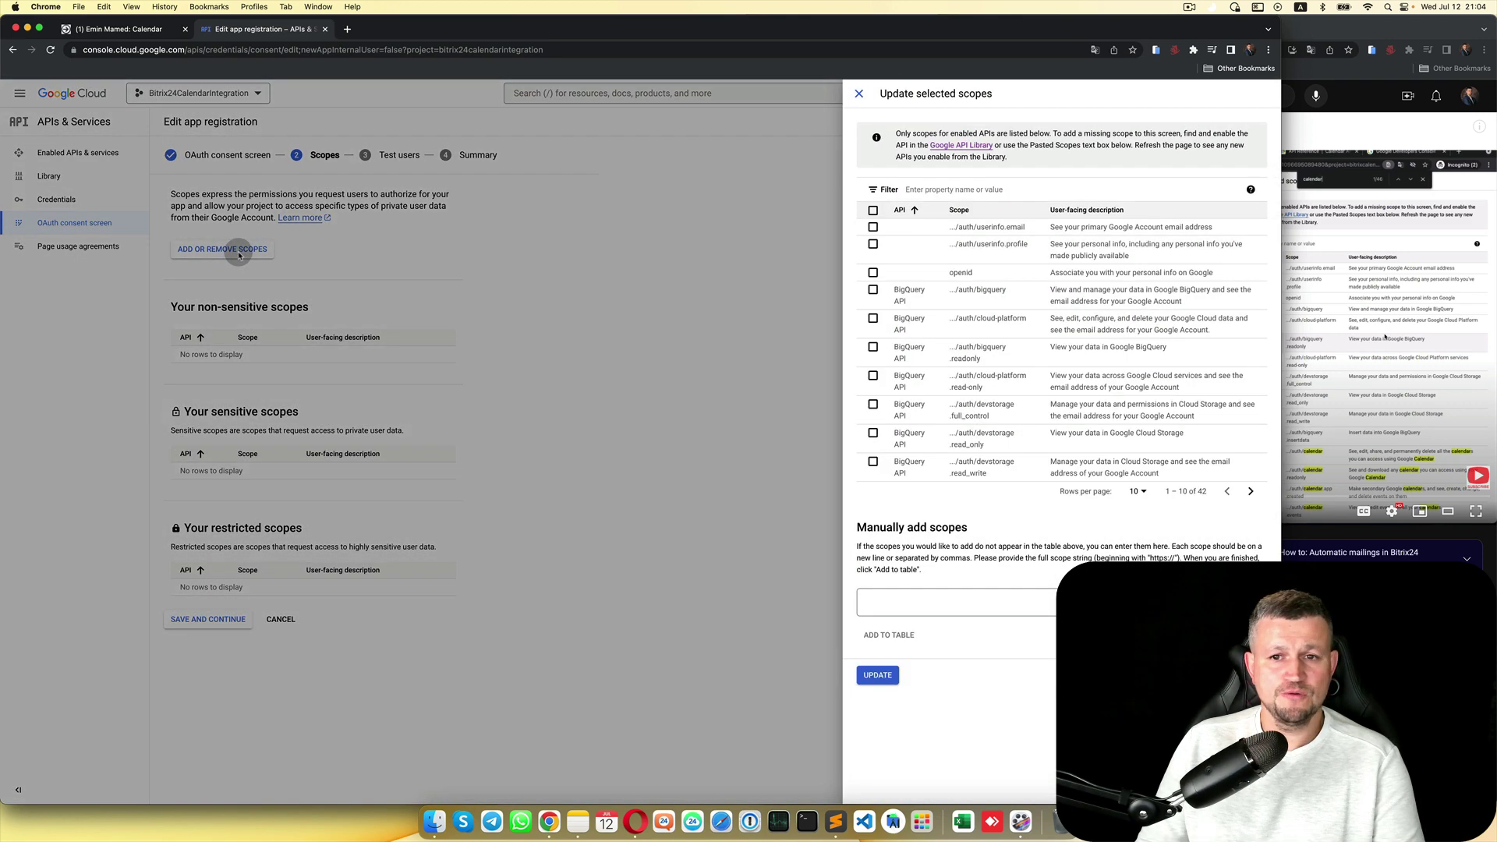
pyautogui.click(1142, 492)
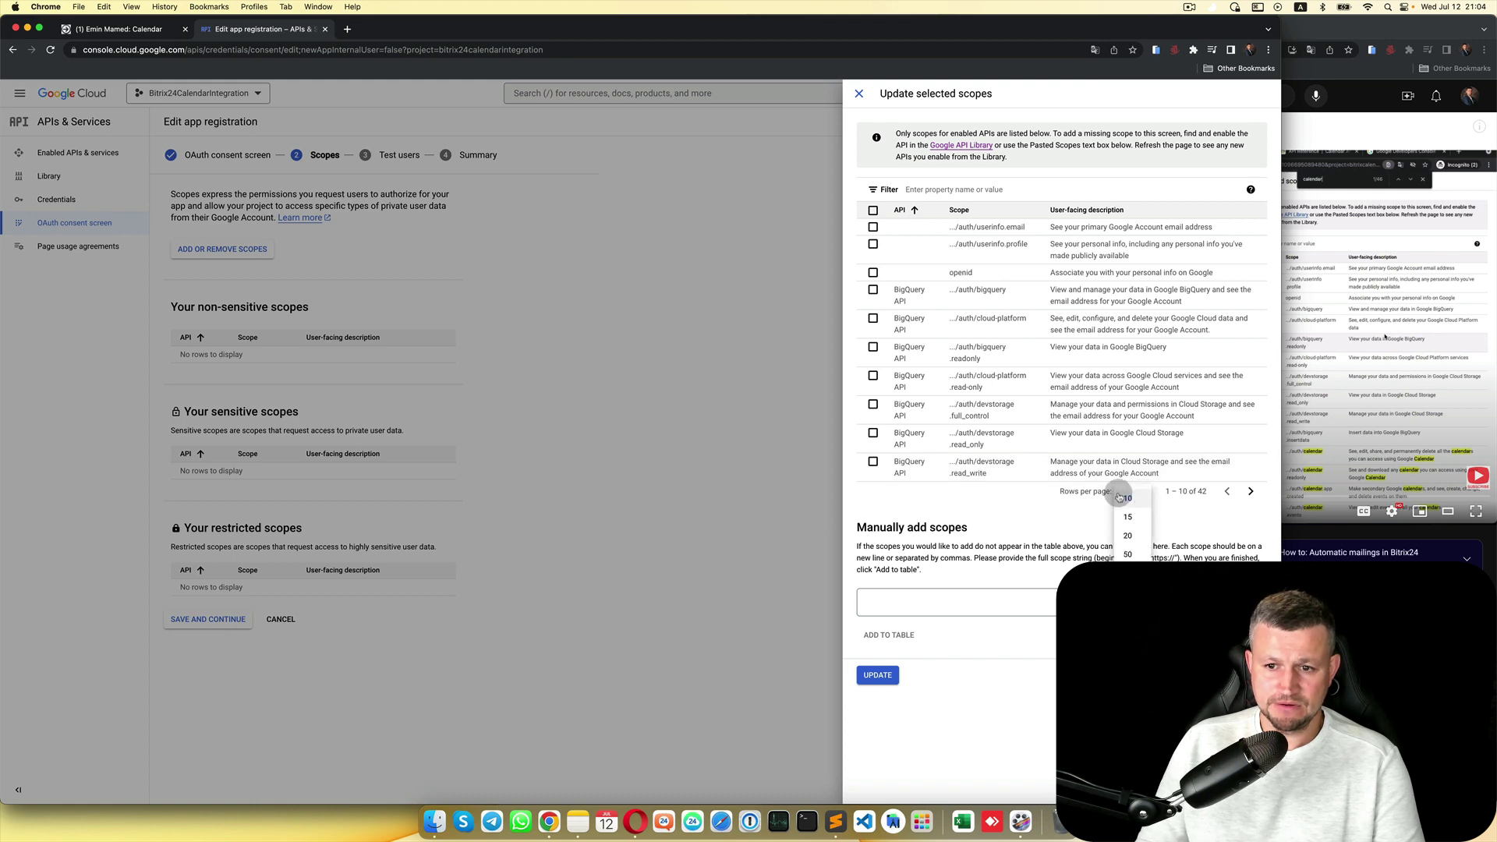
pyautogui.click(1128, 555)
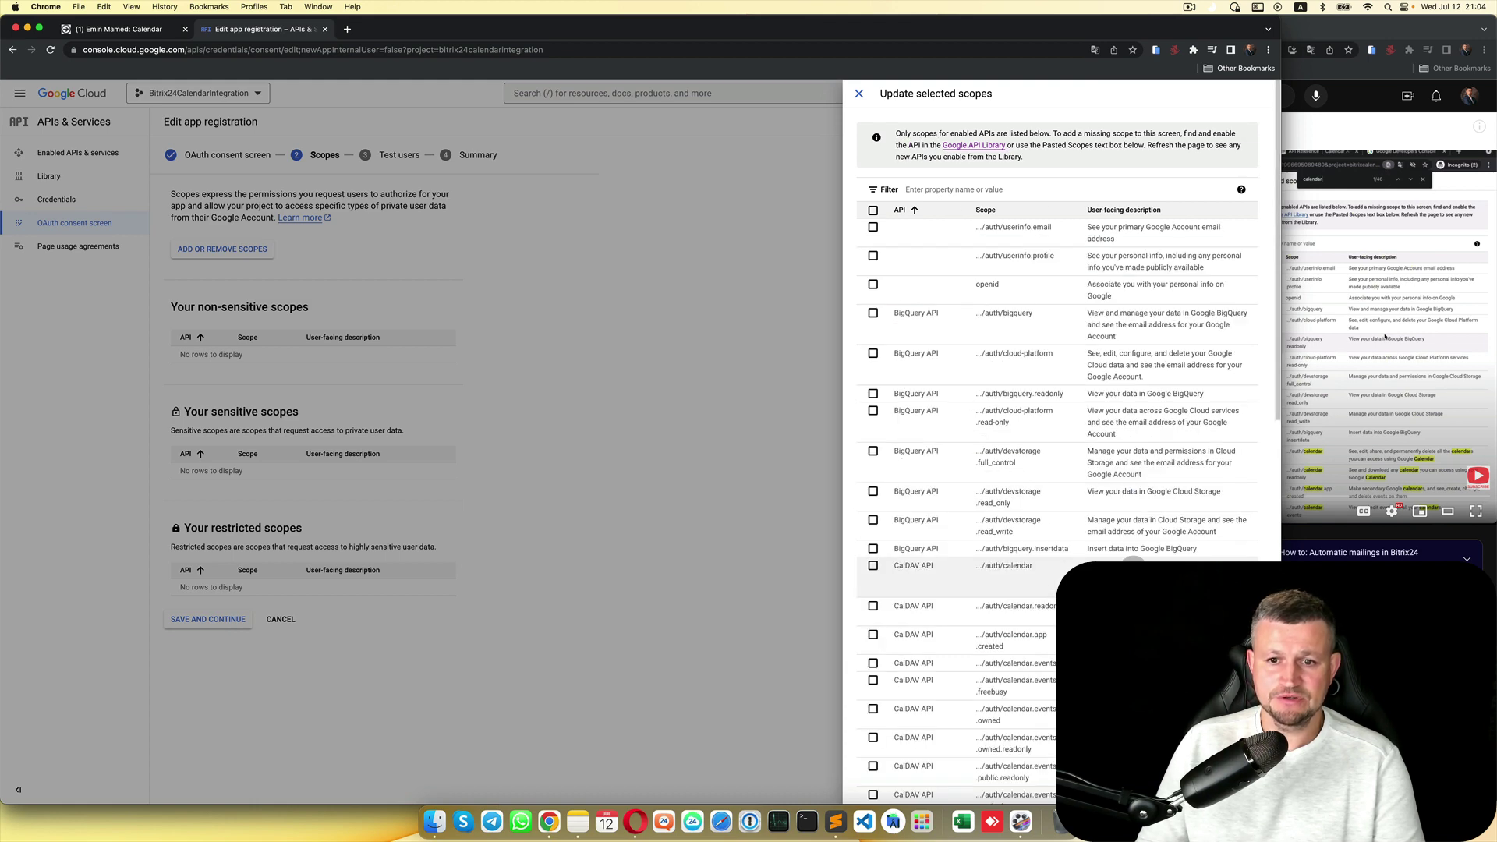
# Step: Filter scopes by 'calend', select all calendar scopes, update, and save the Scopes step
pyautogui.click(1045, 188)
pyautogui.write('c')
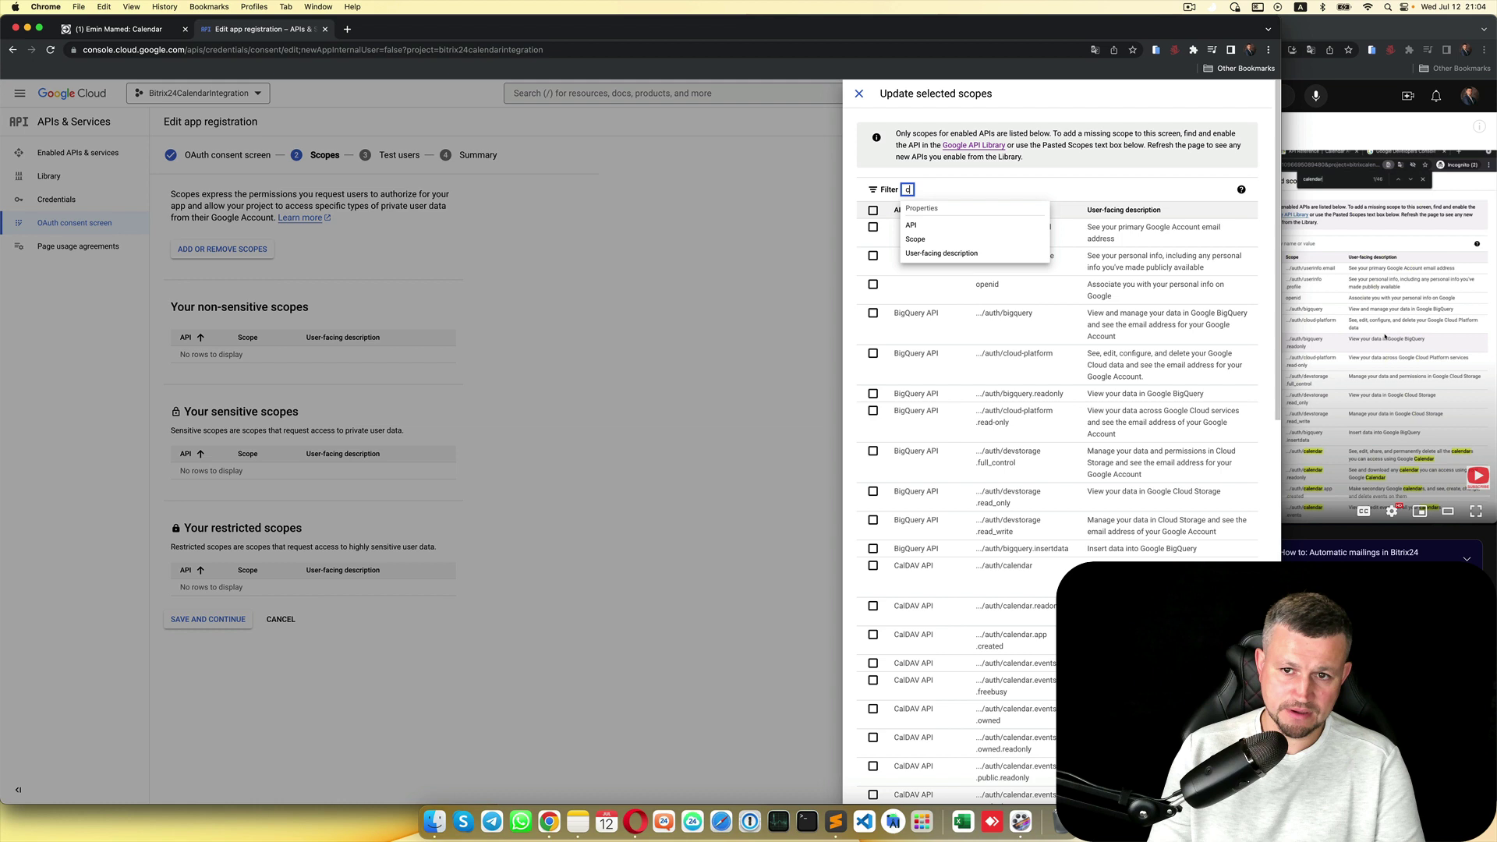
pyautogui.write('ale')
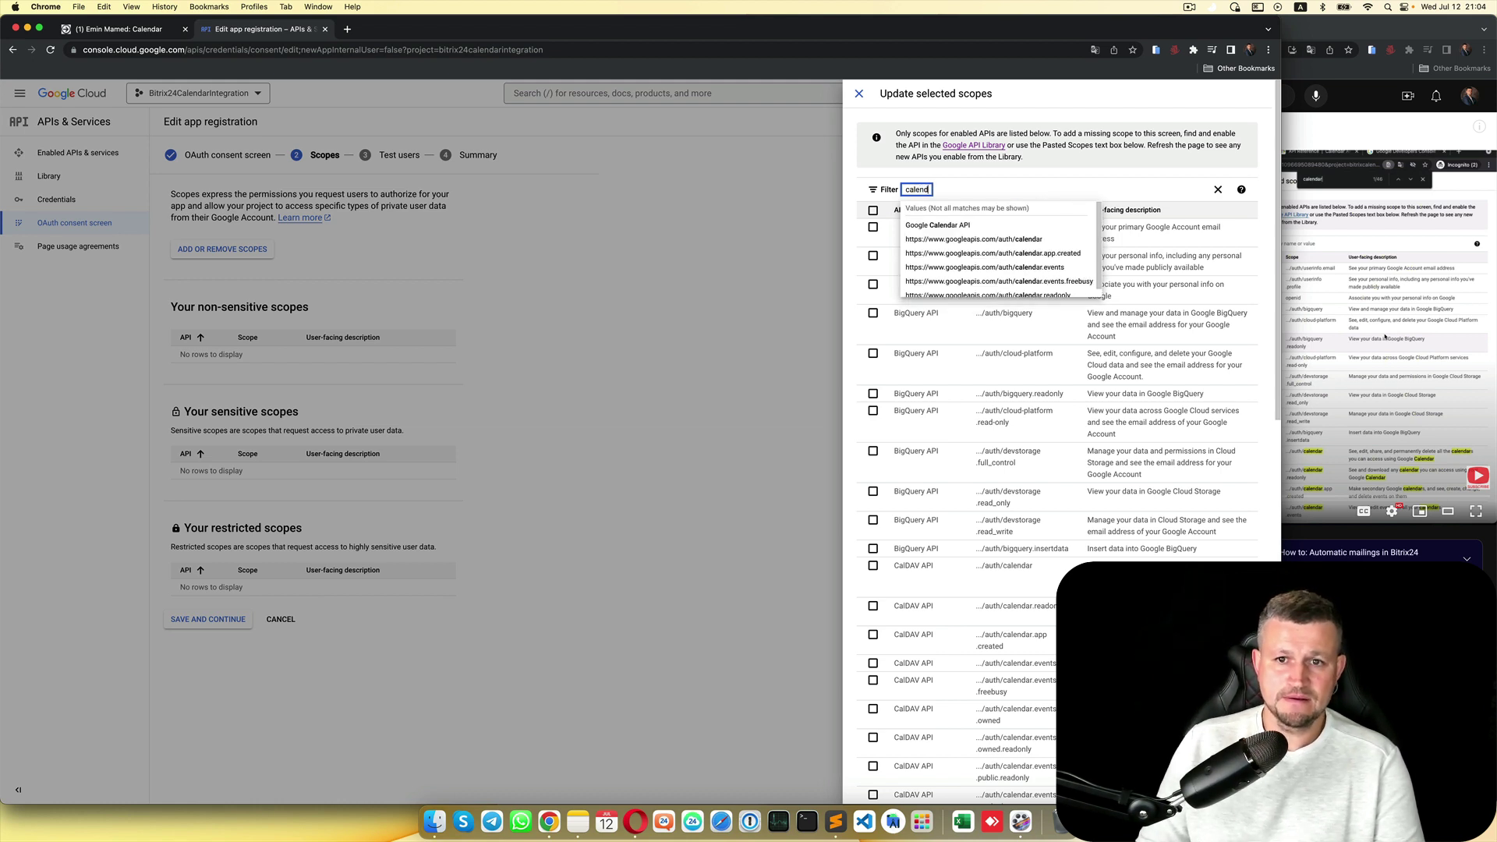
pyautogui.write('nd')
pyautogui.press('Return')
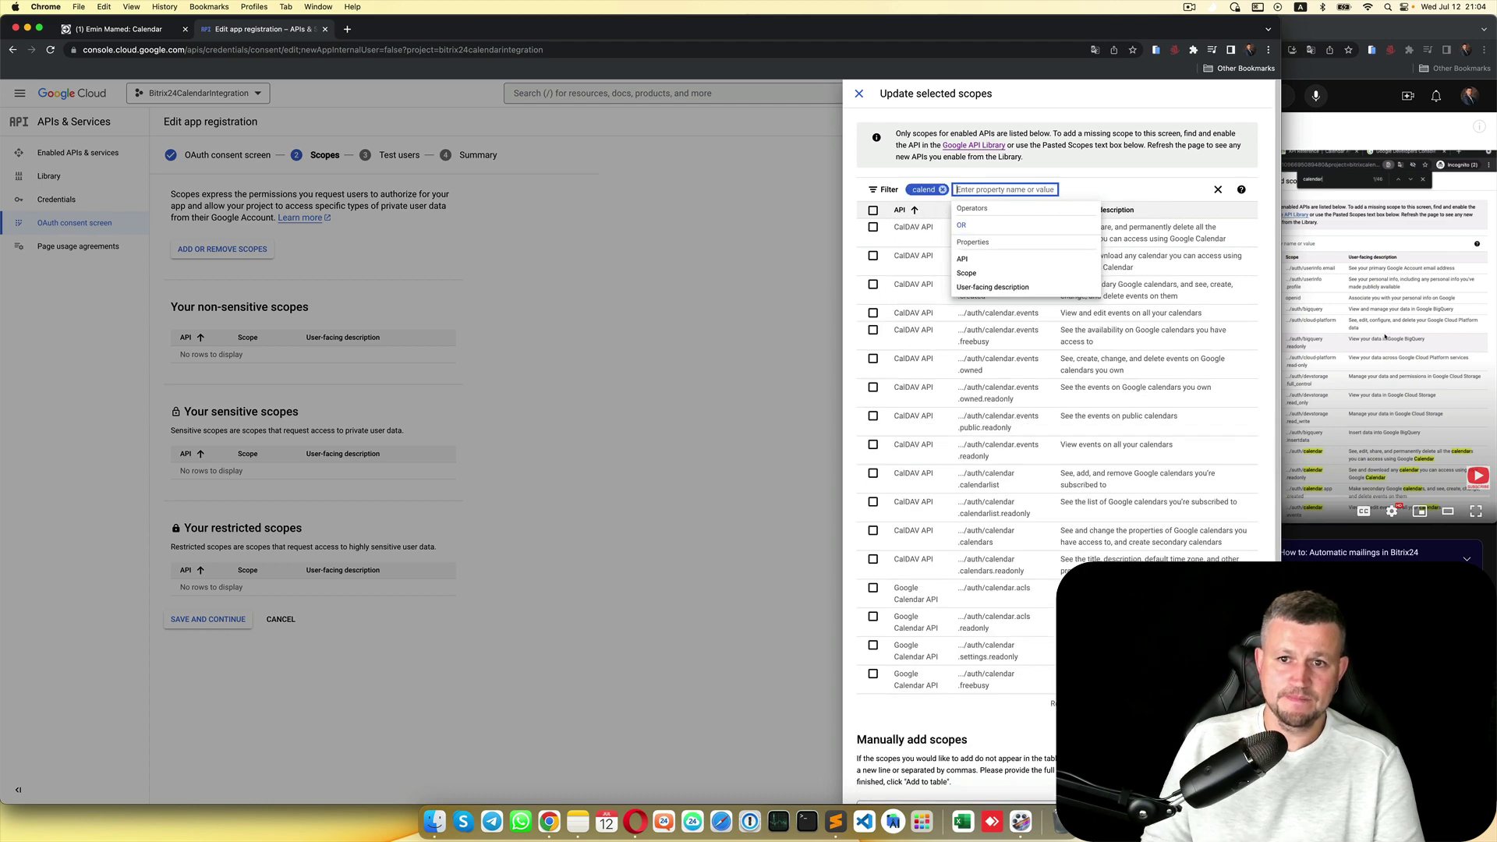
pyautogui.click(1045, 189)
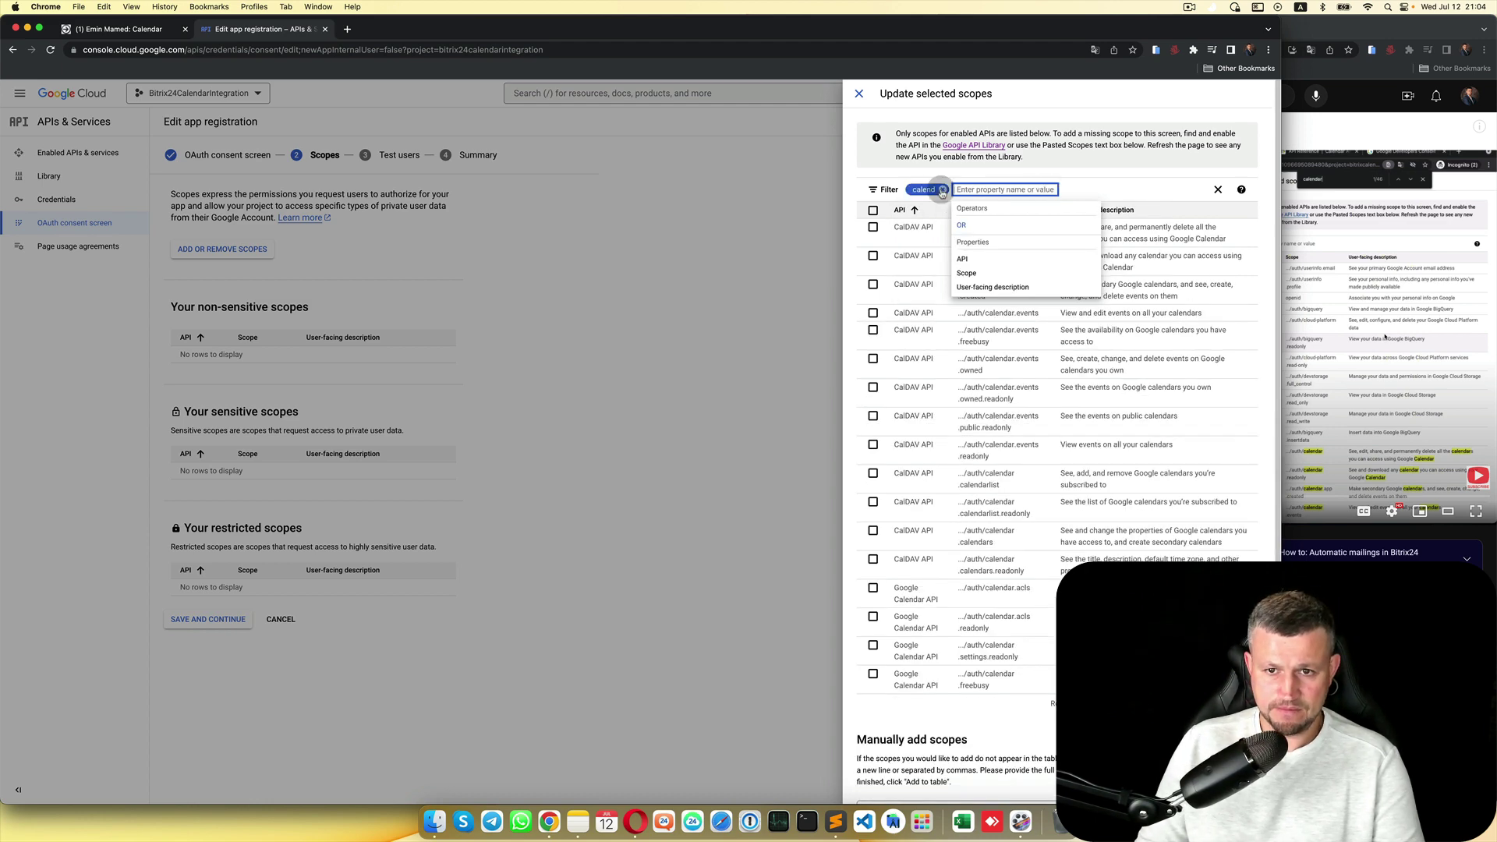
pyautogui.click(1111, 166)
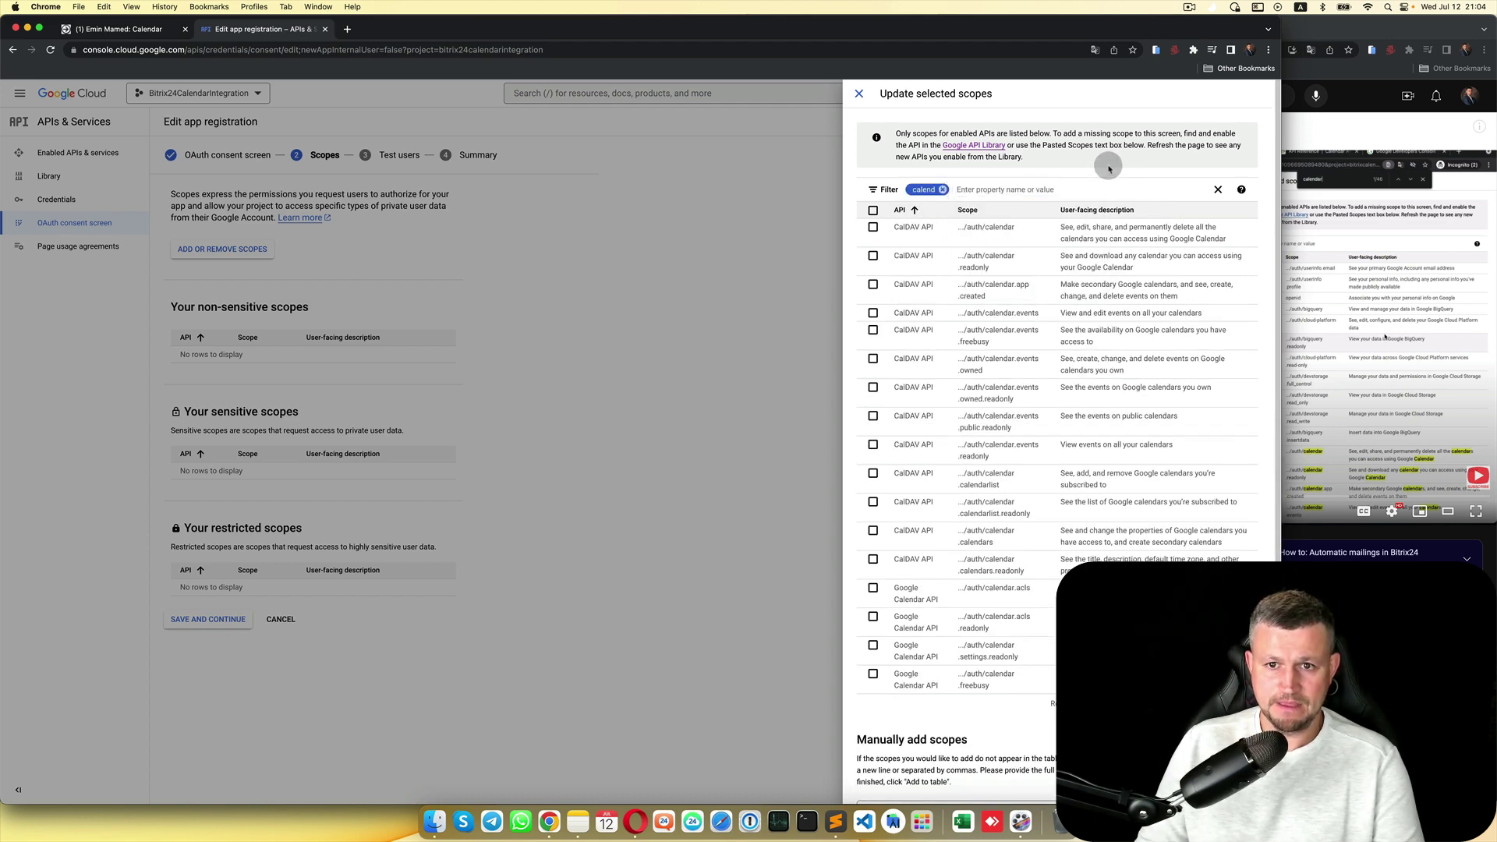
pyautogui.scroll(-3, 881, 312)
pyautogui.scroll(3, 896, 312)
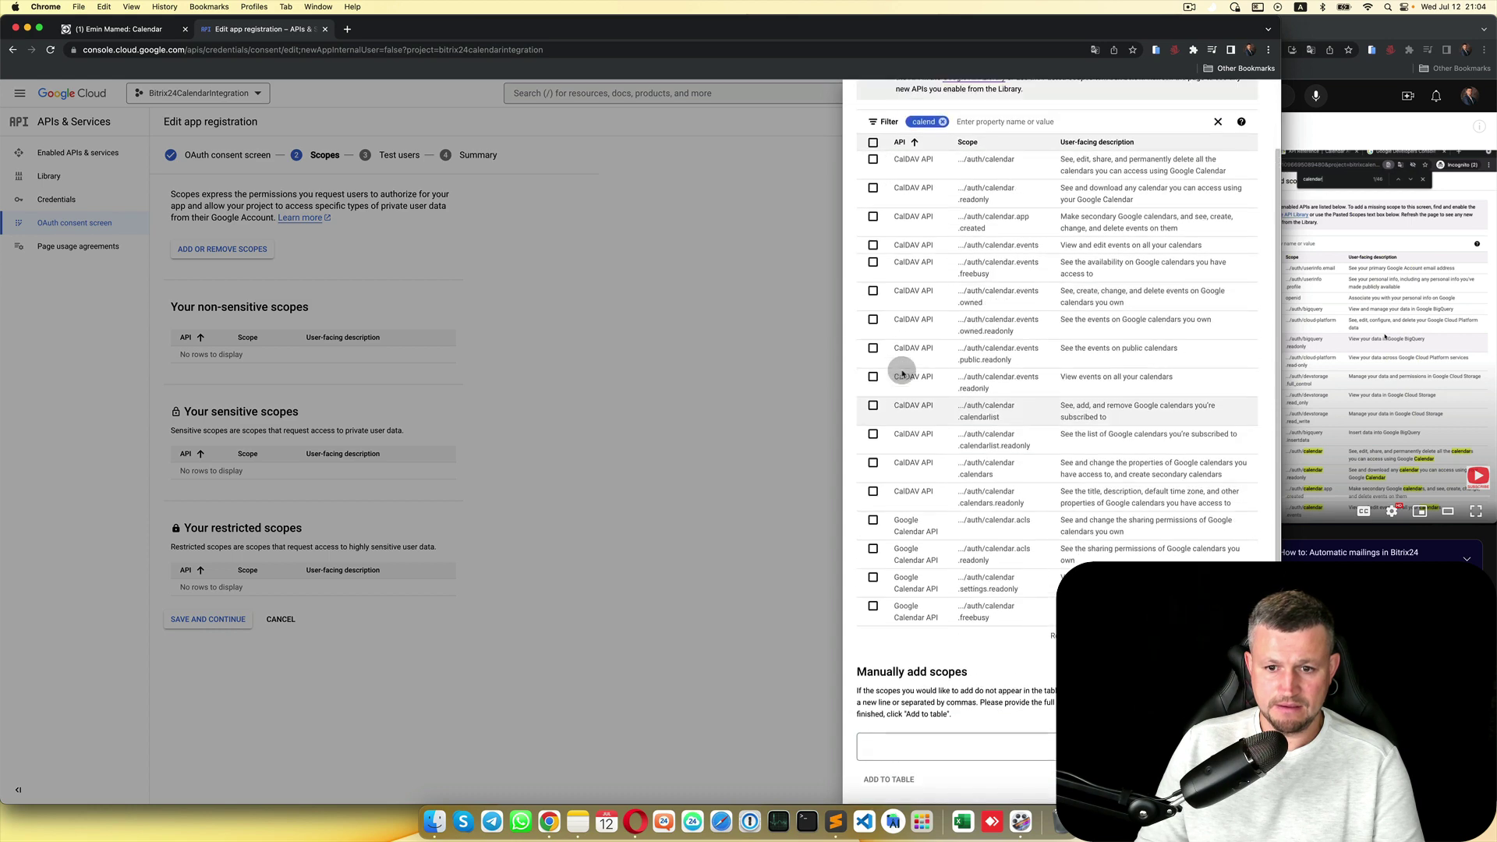
pyautogui.click(872, 211)
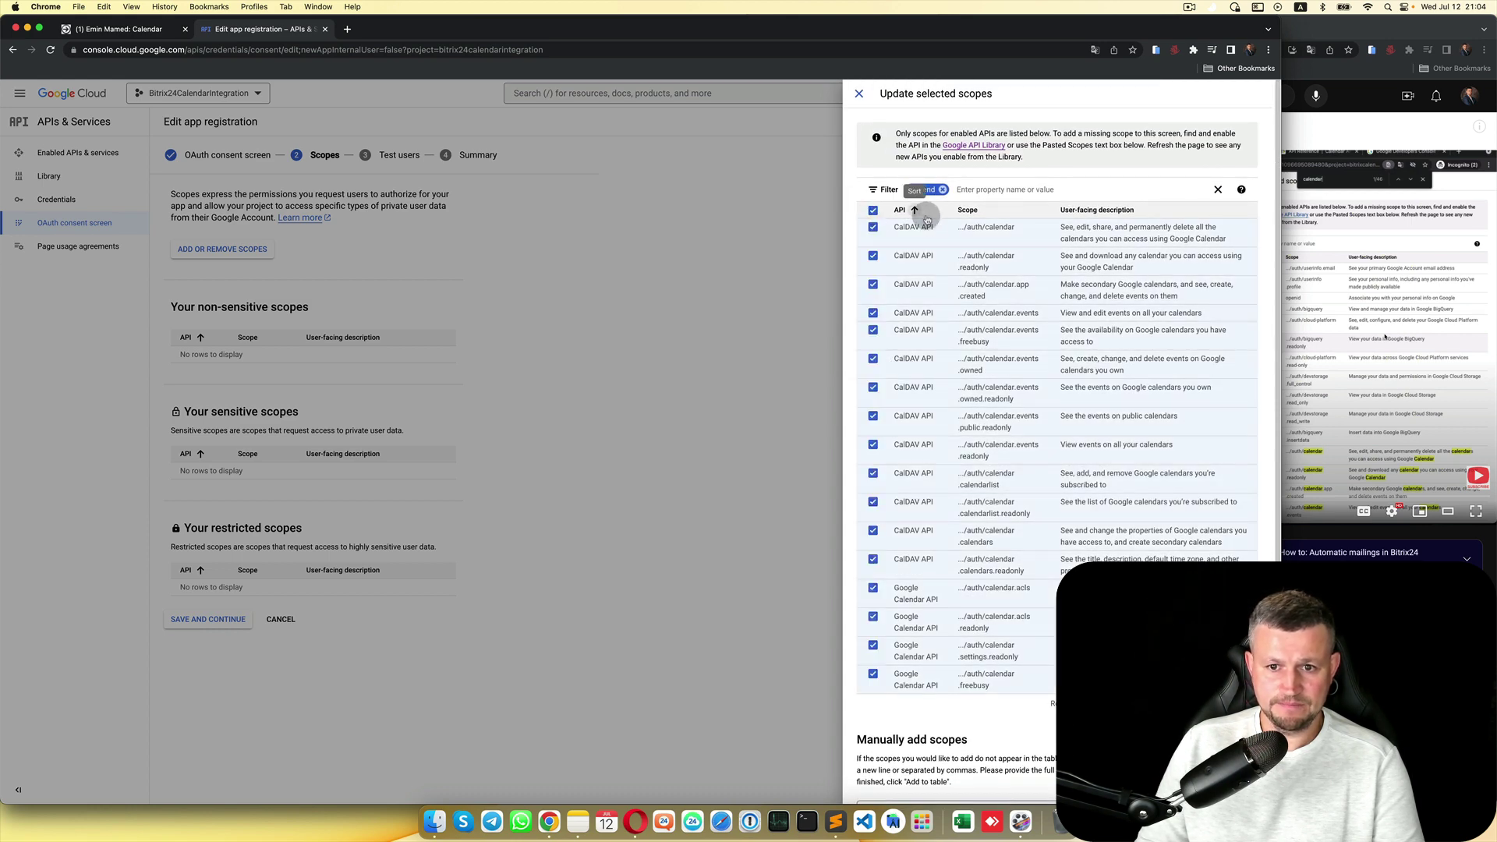
pyautogui.scroll(-3, 920, 652)
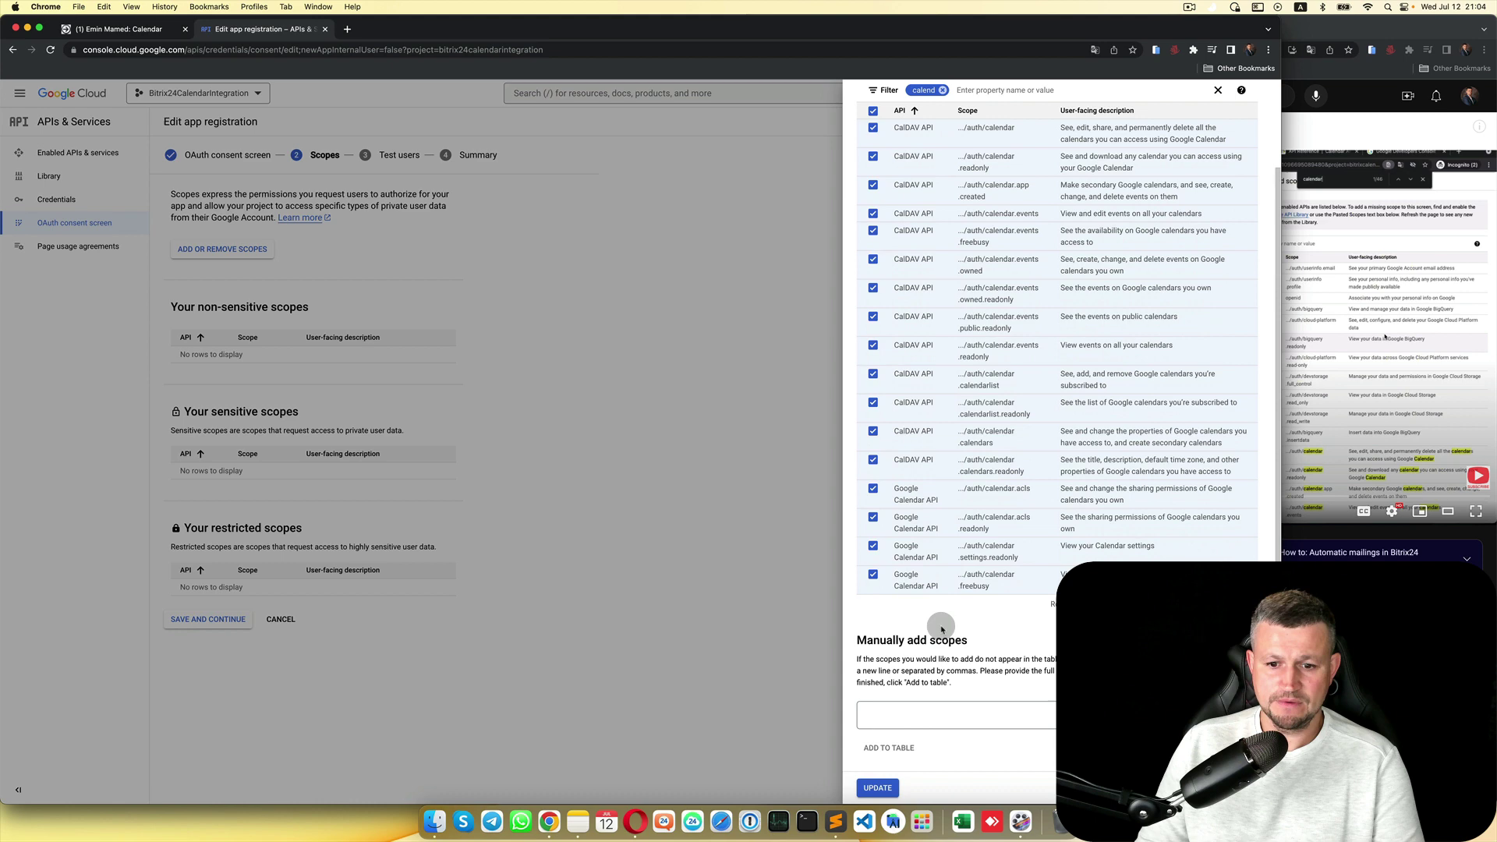
pyautogui.click(878, 789)
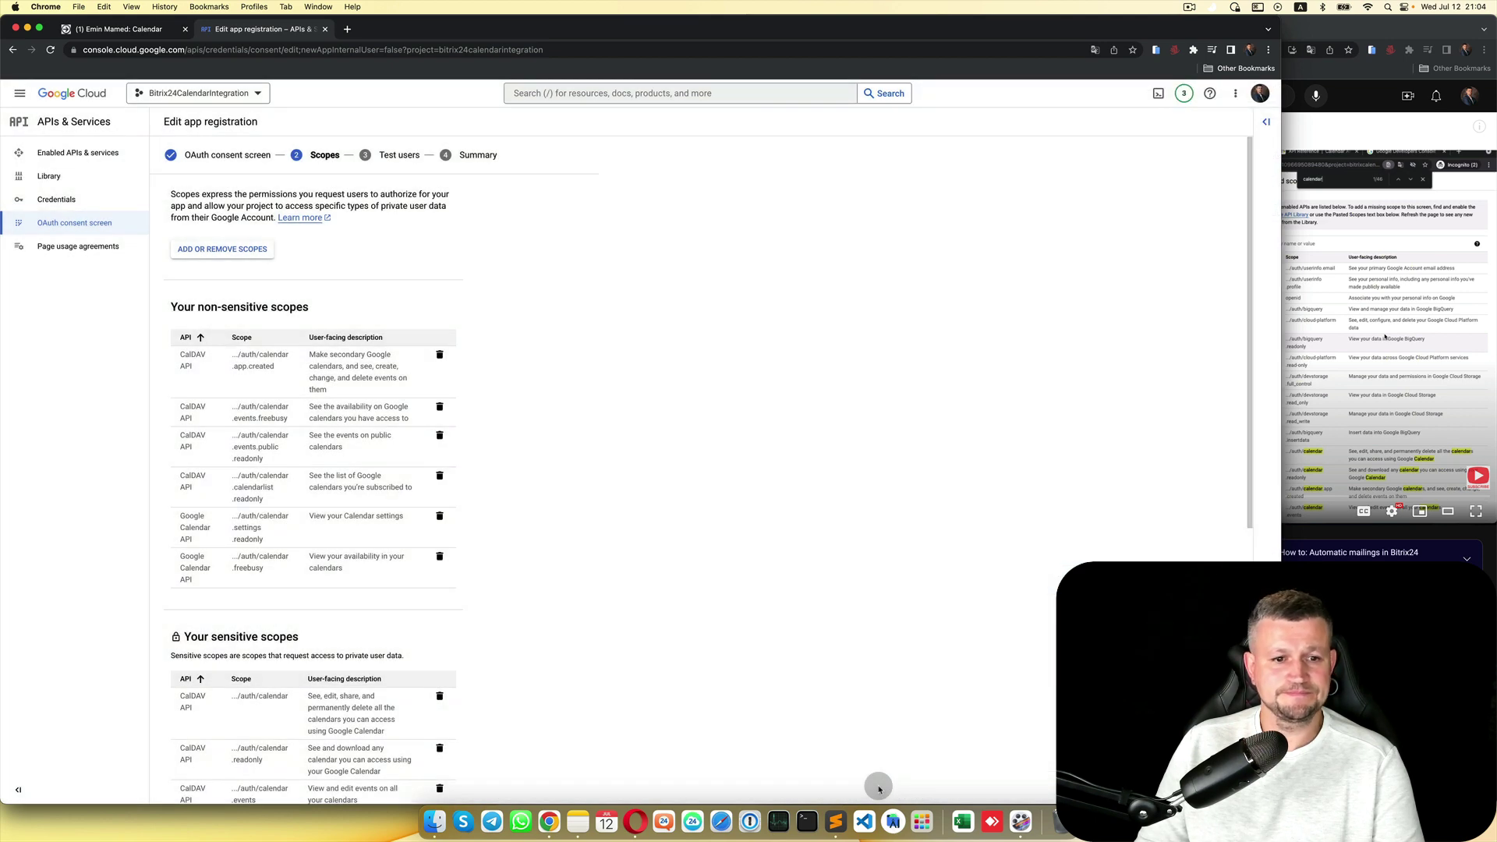
pyautogui.scroll(-6, 568, 559)
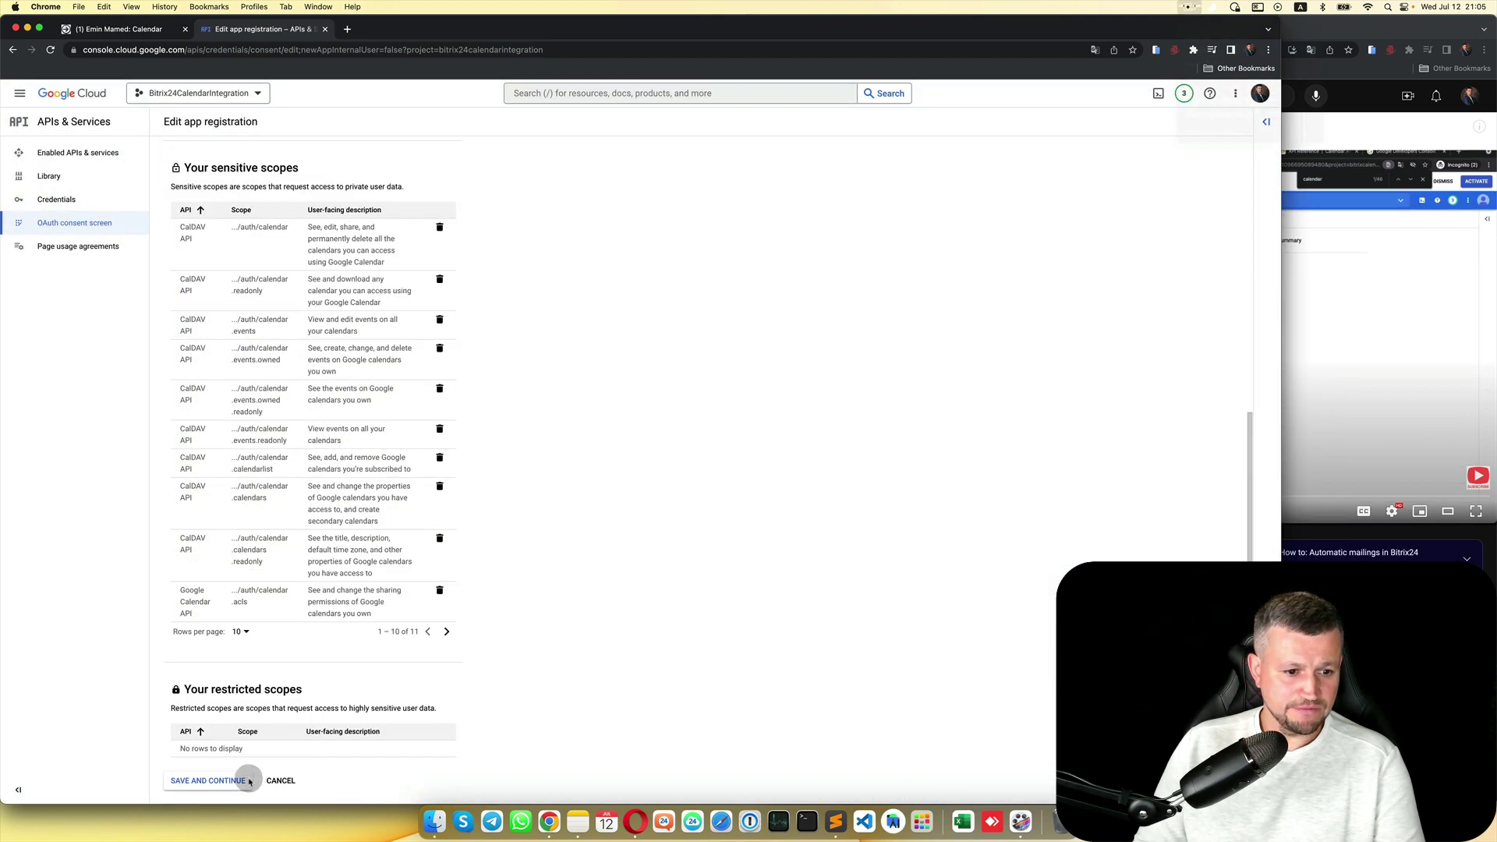
pyautogui.click(207, 780)
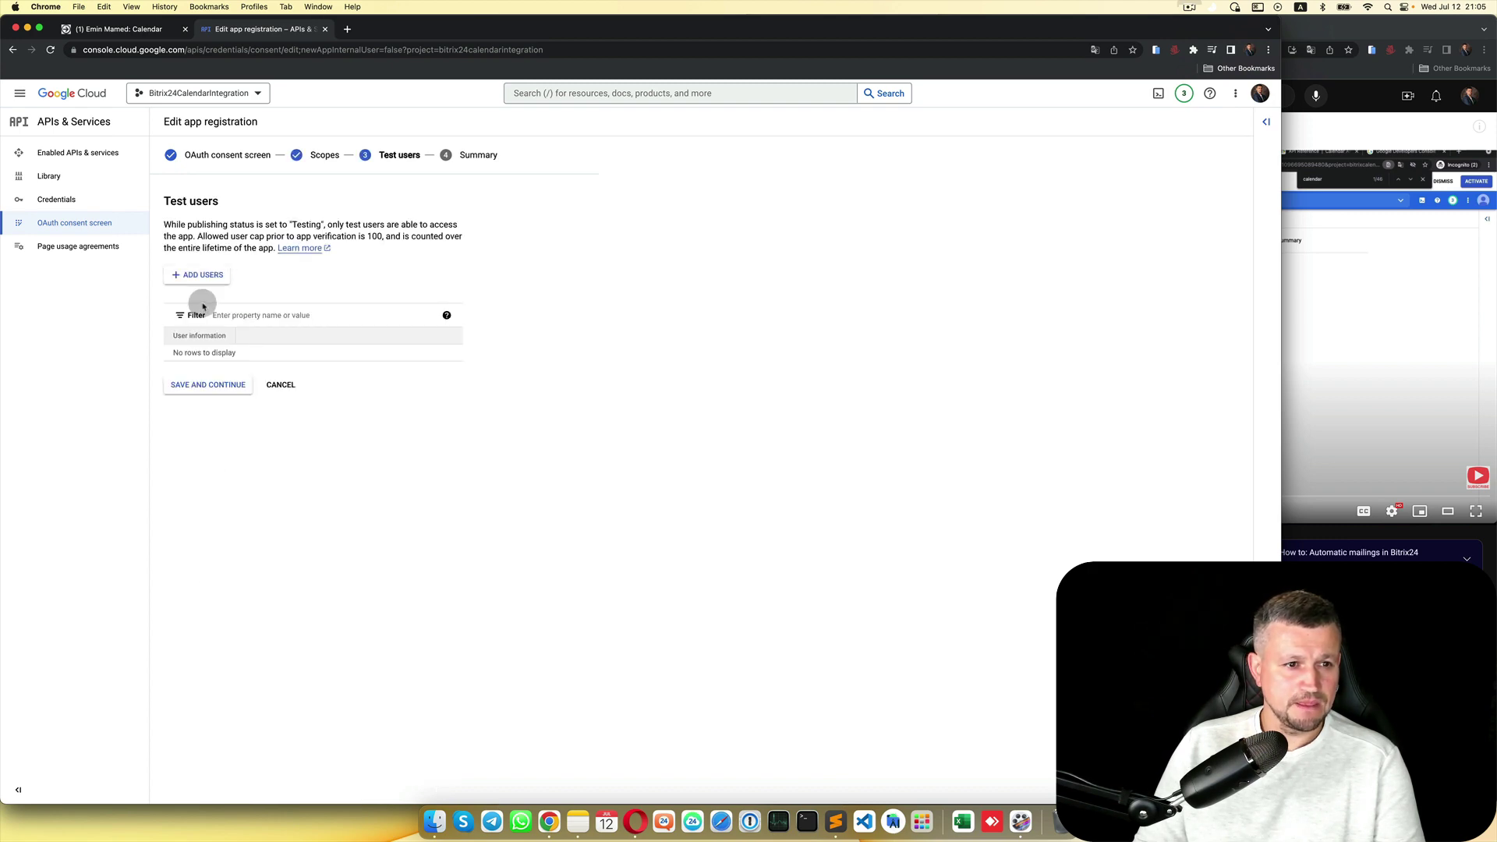
# Step: Add the account's own e-mail address as the app's only test user
pyautogui.click(201, 275)
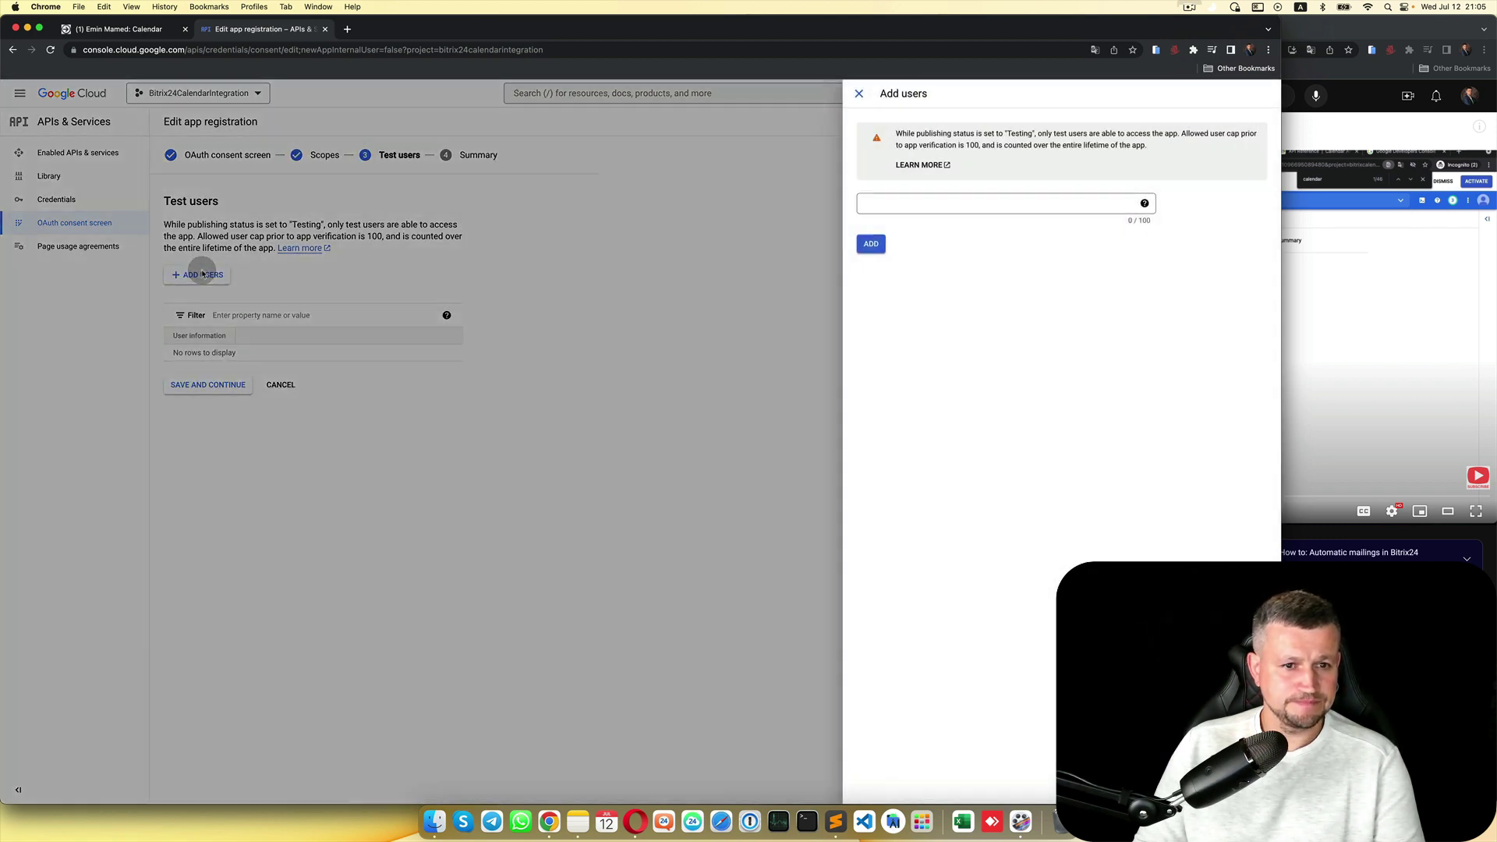
pyautogui.click(929, 204)
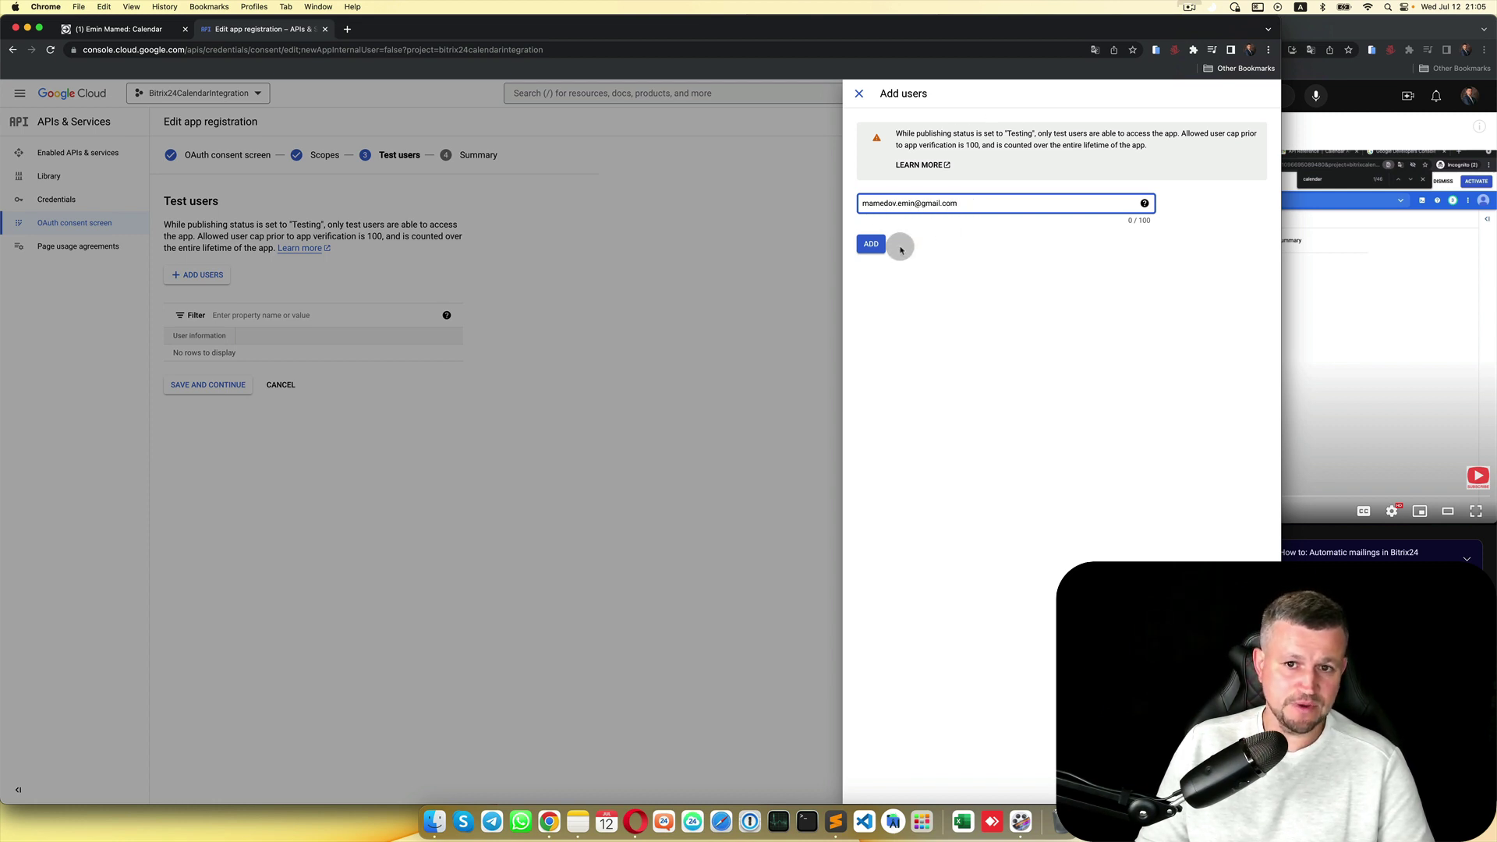
pyautogui.click(873, 247)
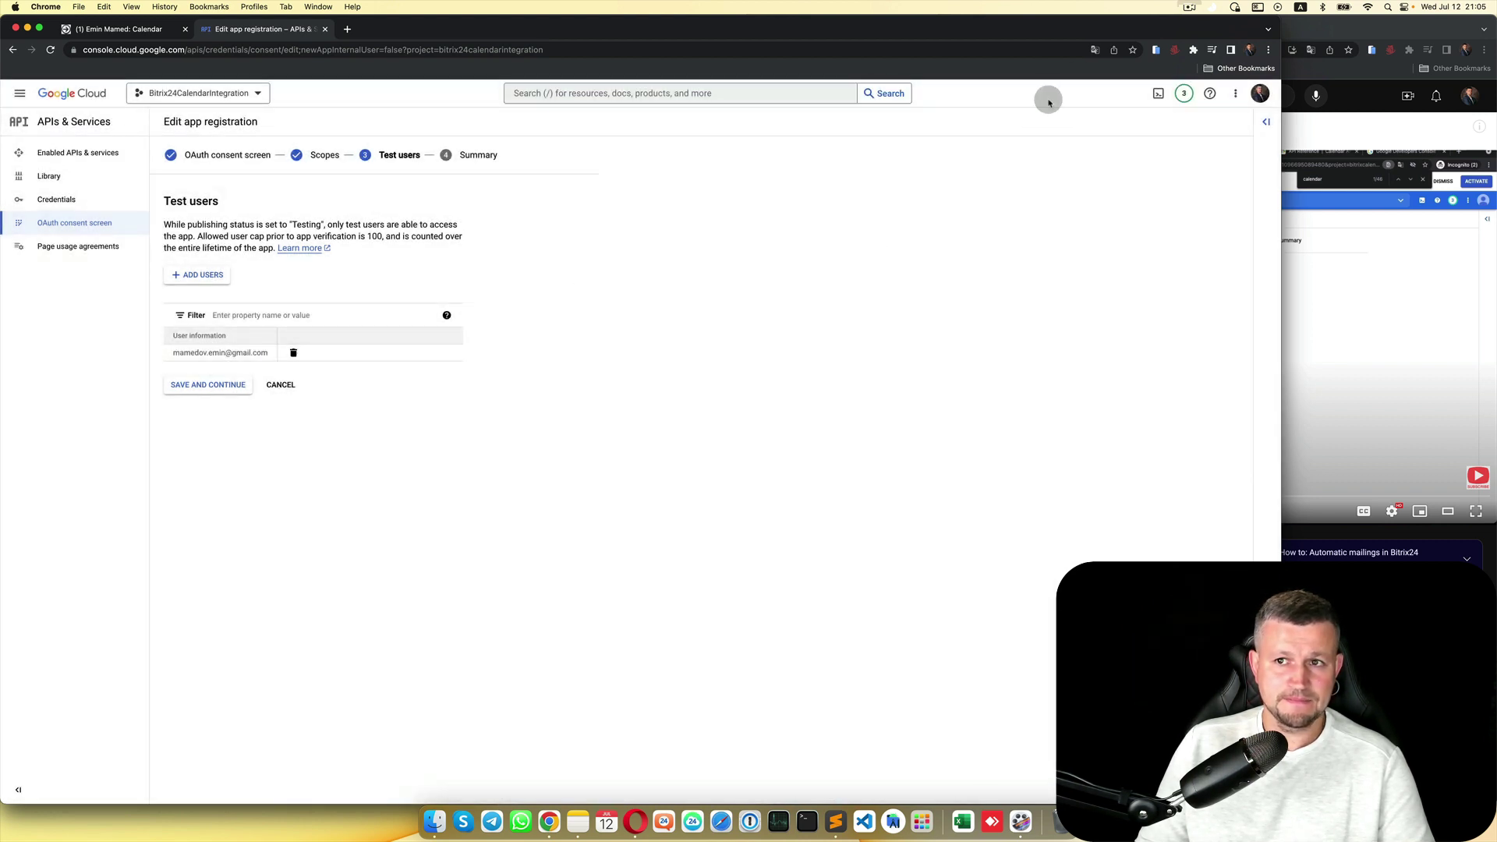
# Step: Save the test users, review the Summary, and return to the OAuth consent screen dashboard
pyautogui.click(1188, 7)
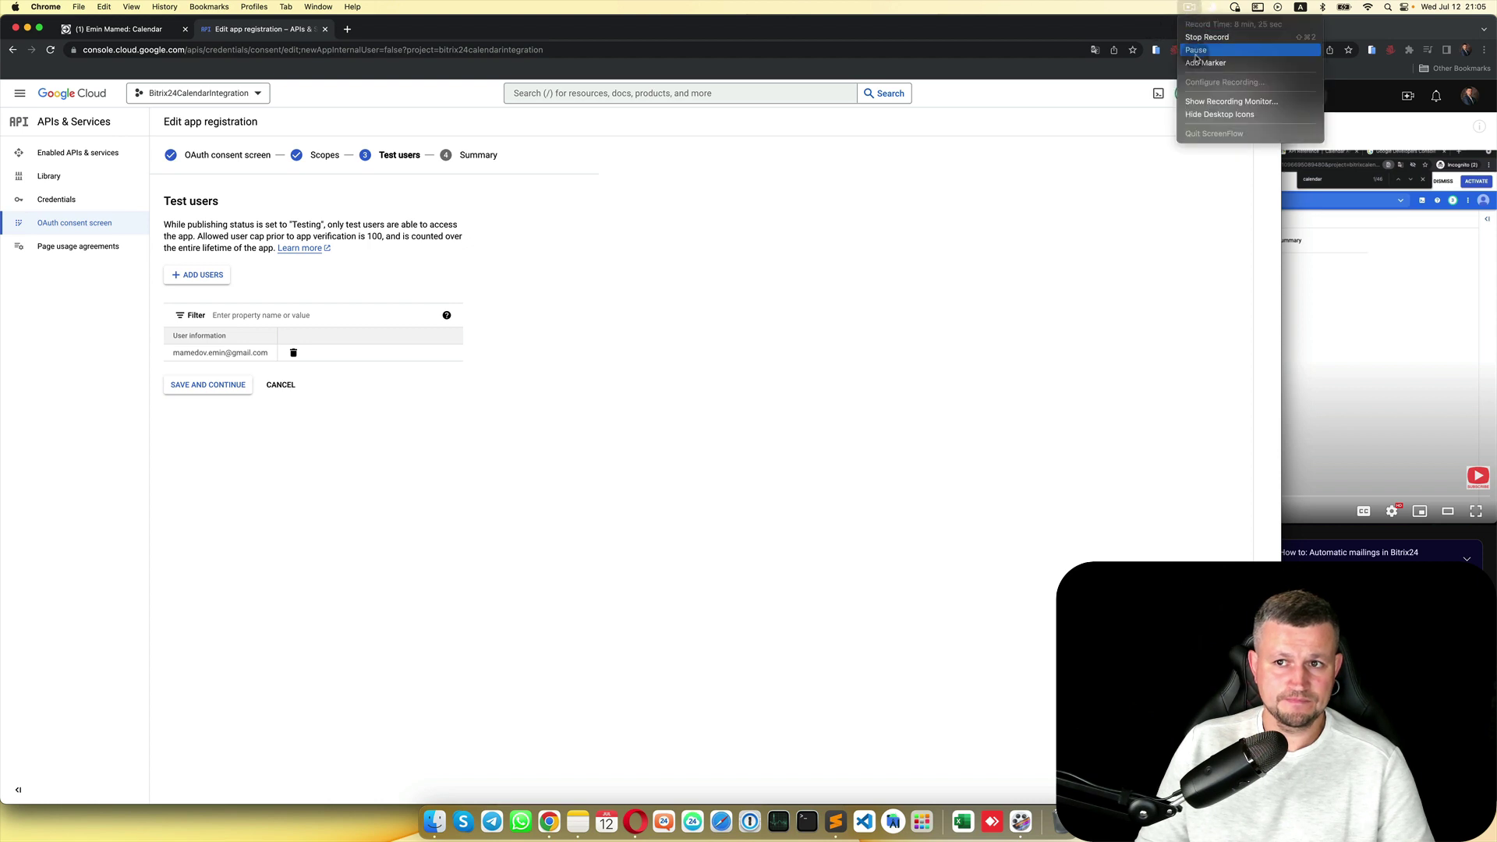
pyautogui.click(1197, 49)
pyautogui.click(224, 390)
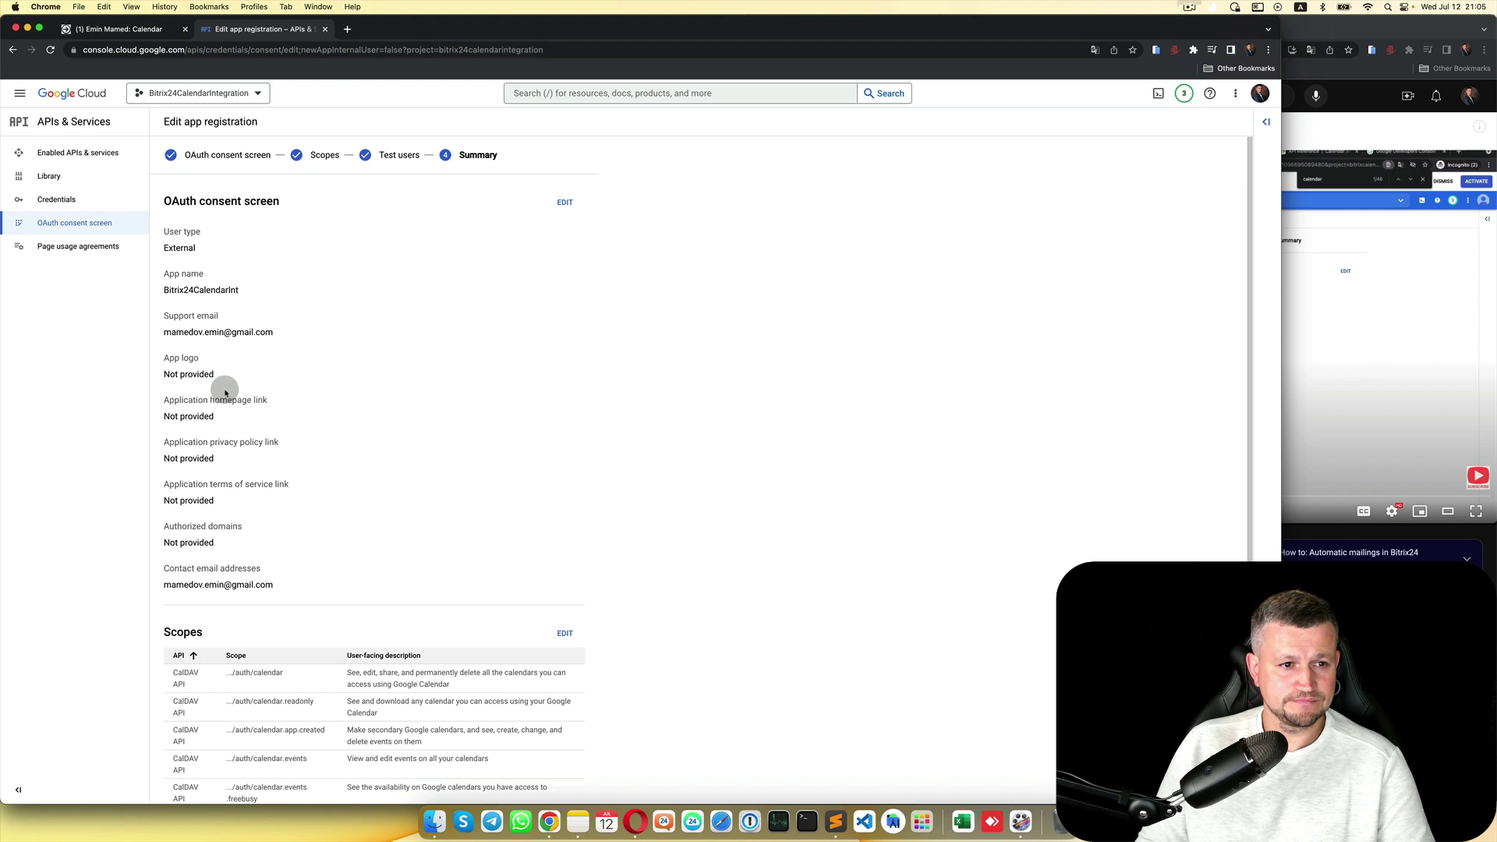
pyautogui.scroll(-2, 391, 311)
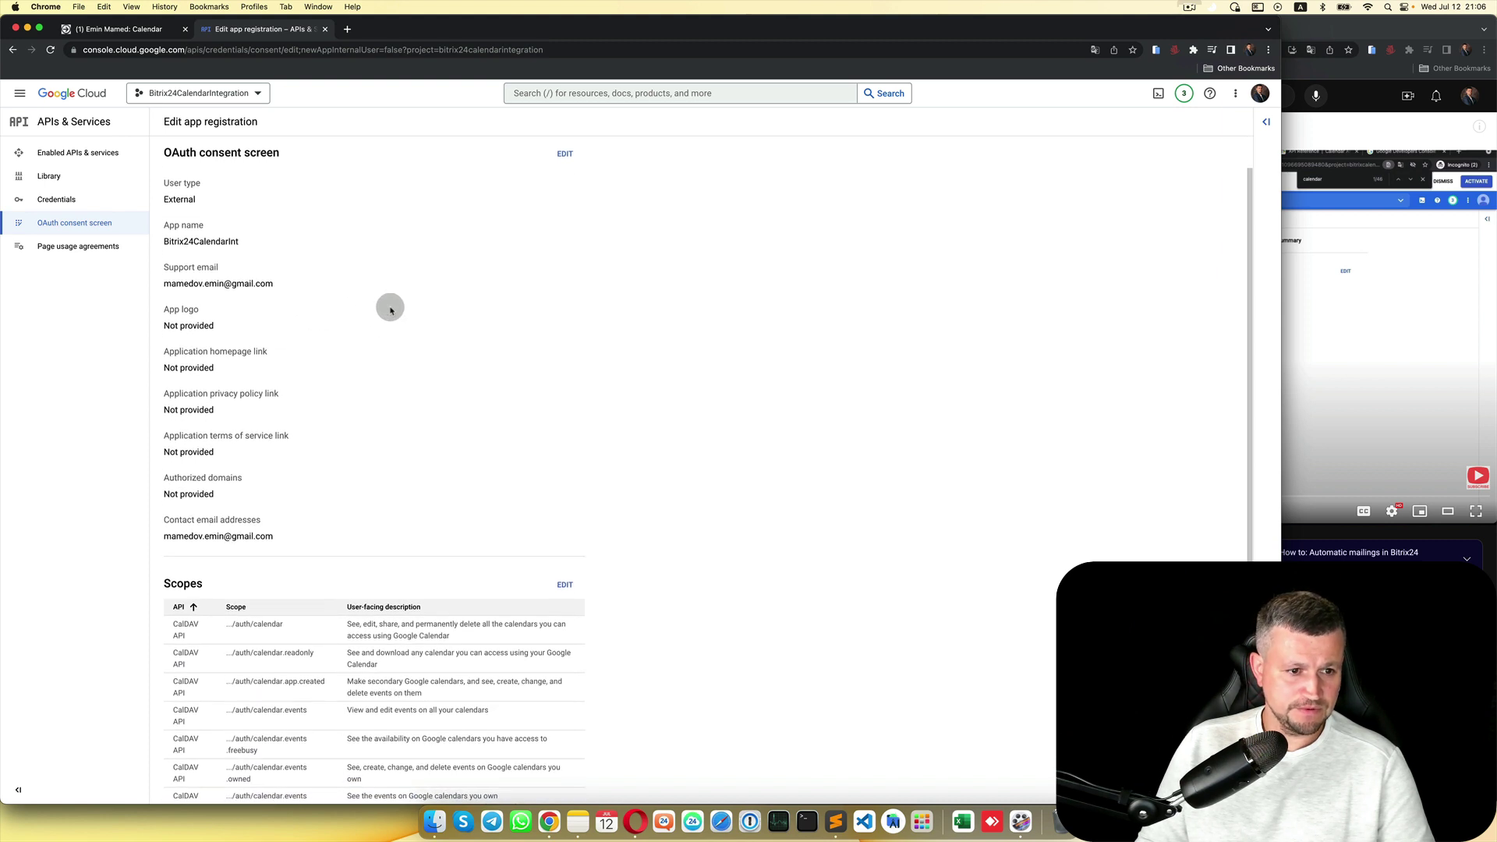
pyautogui.scroll(-10, 390, 310)
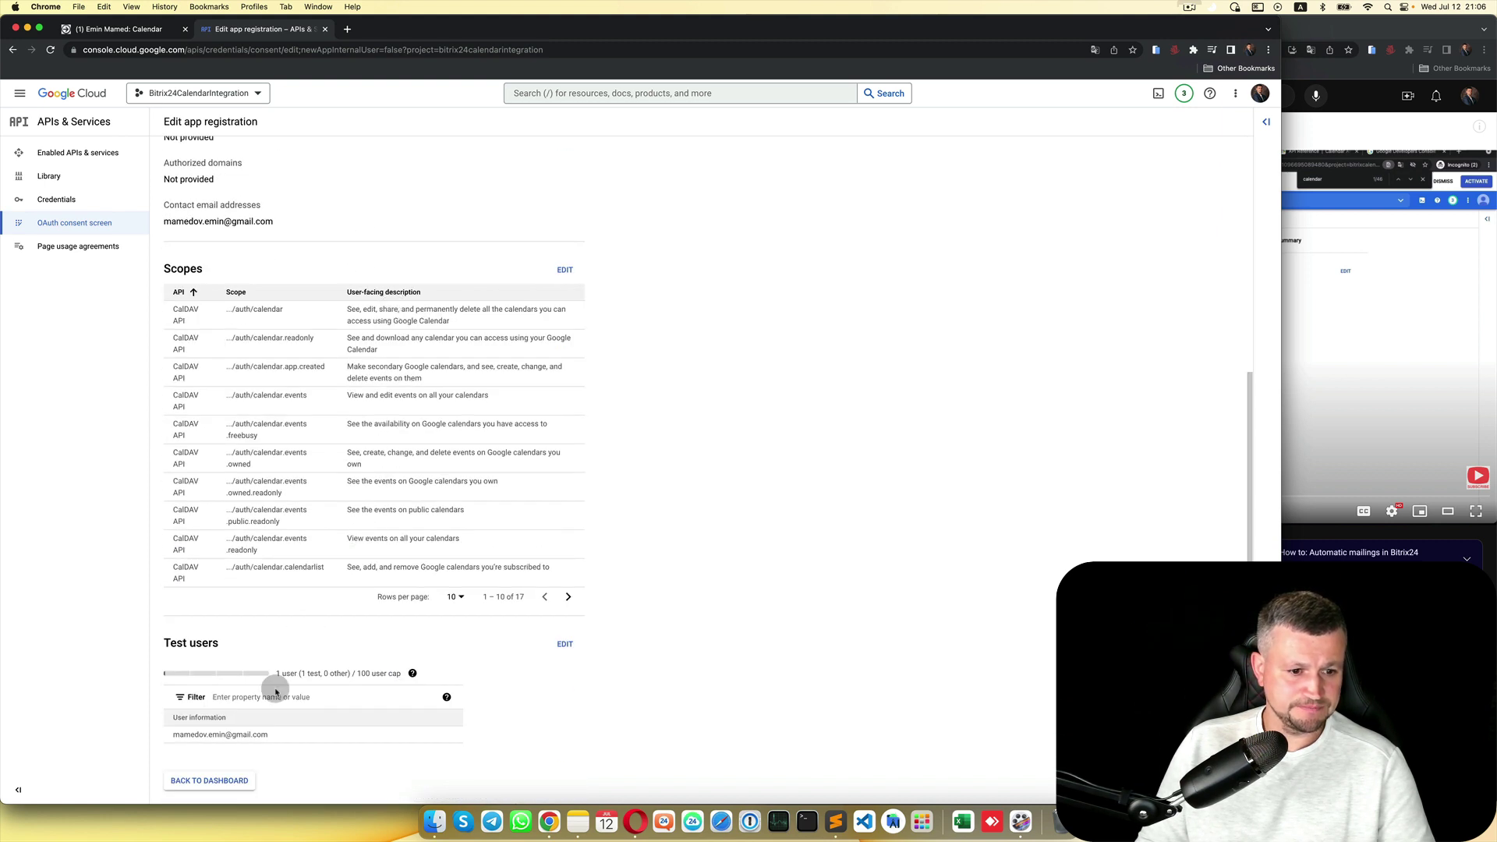
pyautogui.click(223, 783)
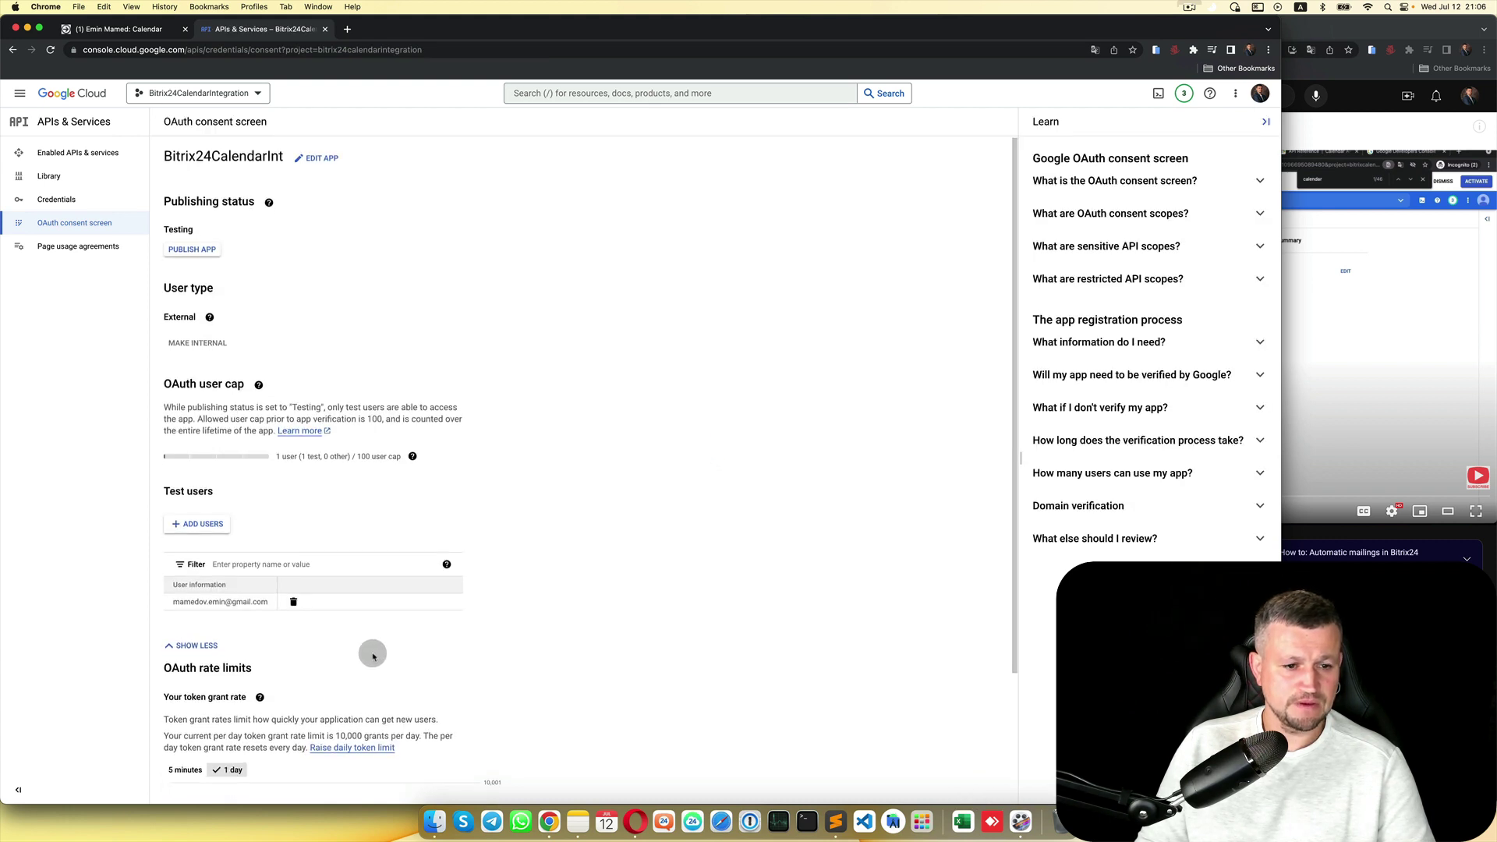
pyautogui.scroll(-3, 372, 656)
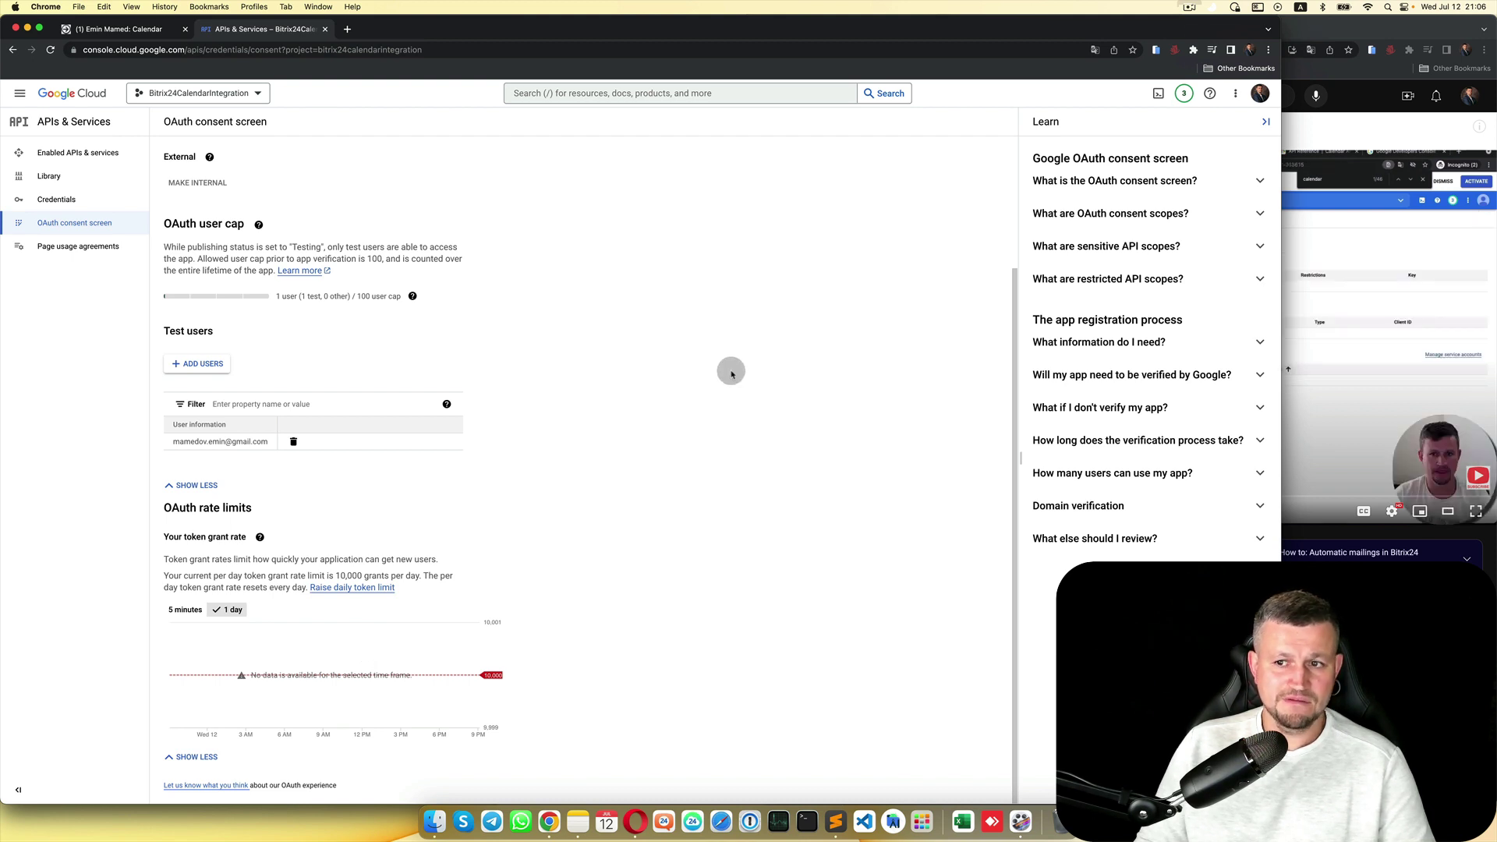
# Step: From Credentials, start a Web application OAuth client ID and select its Name field (Web client 1)
pyautogui.click(58, 199)
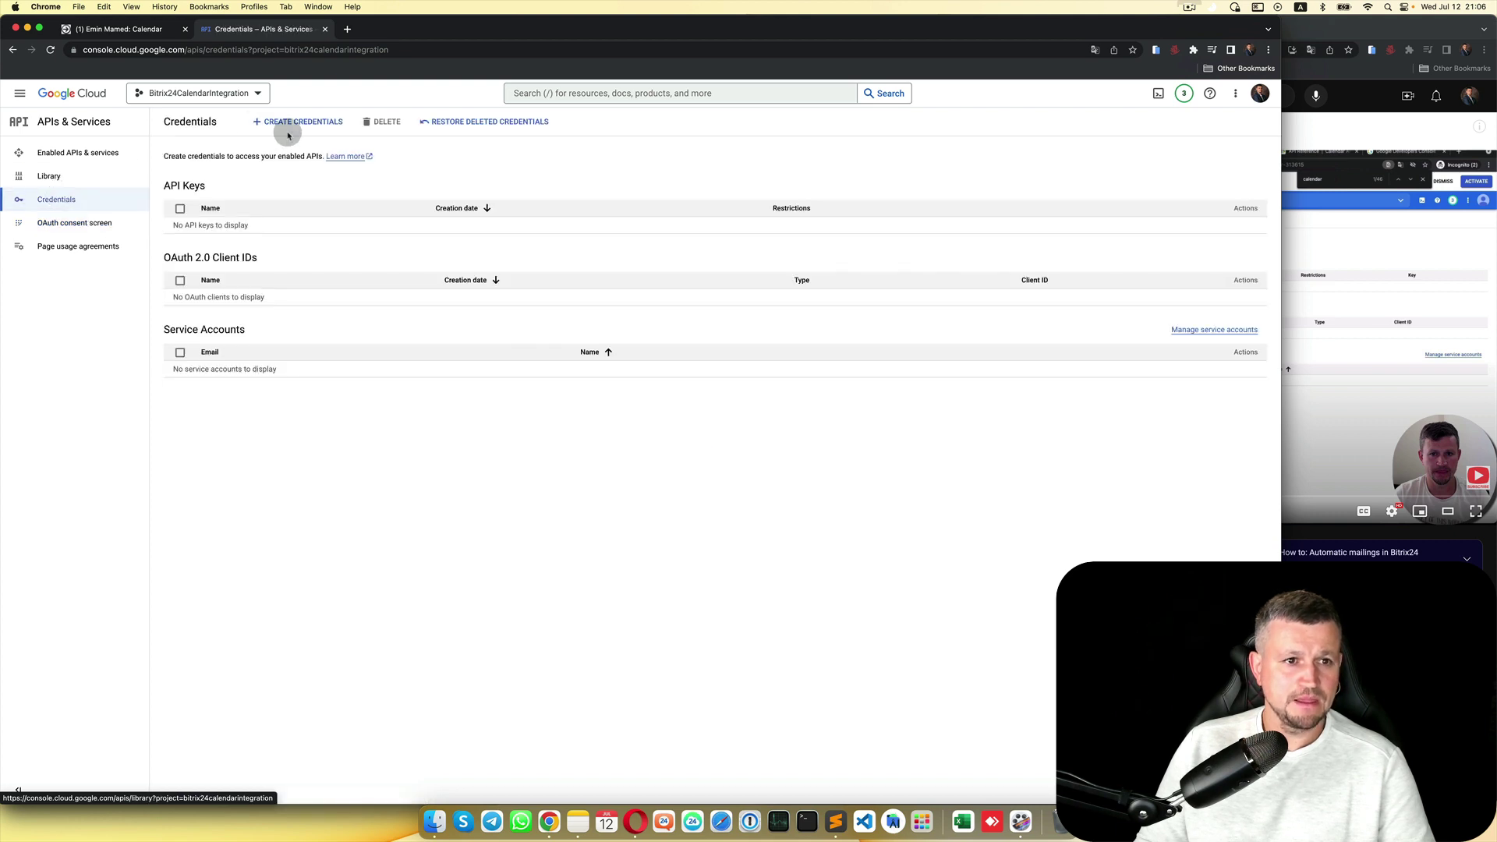
pyautogui.click(309, 125)
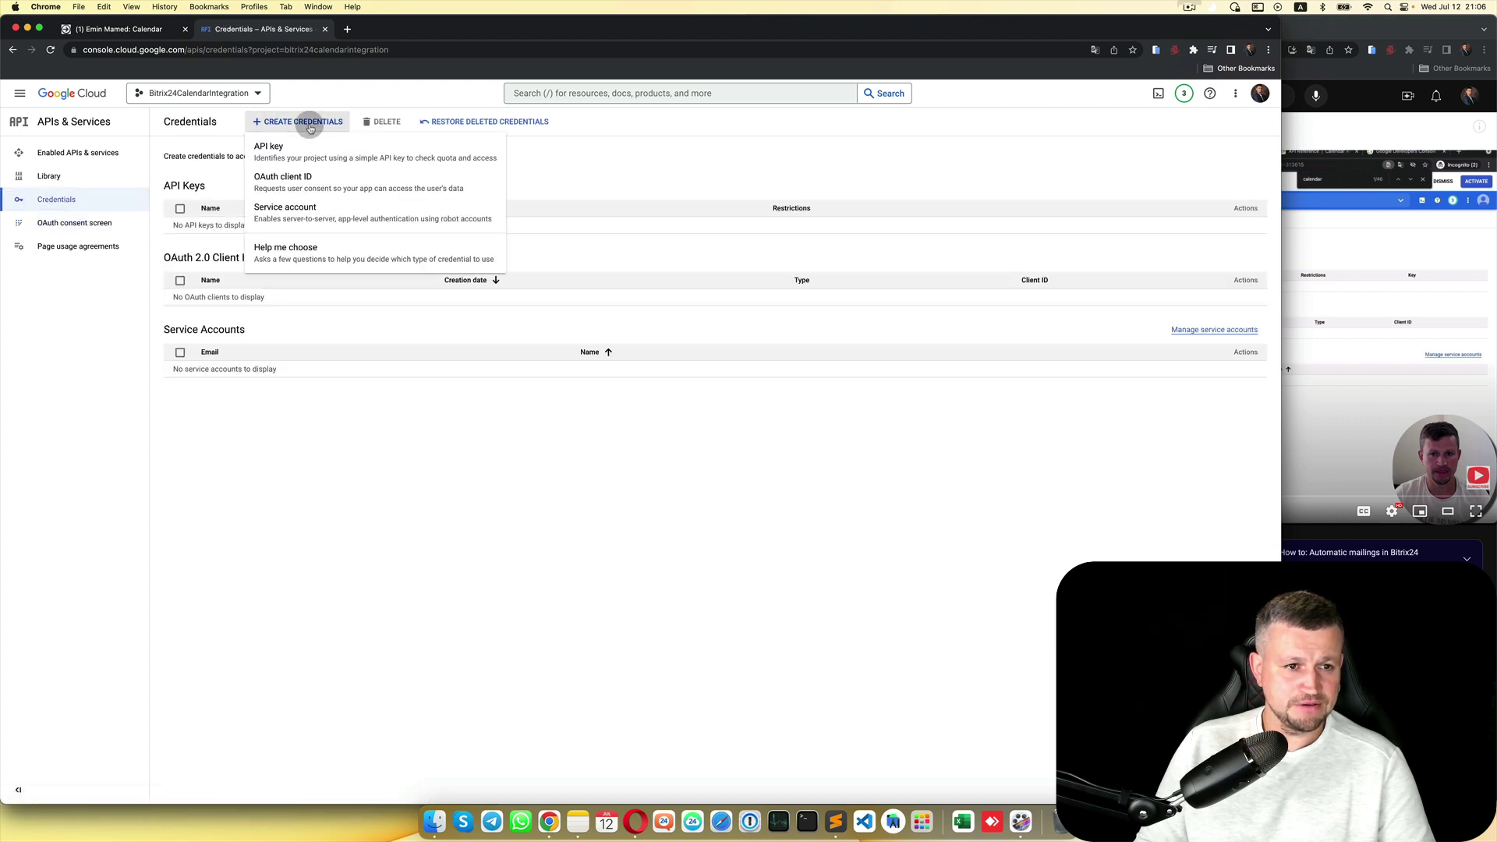
pyautogui.click(309, 181)
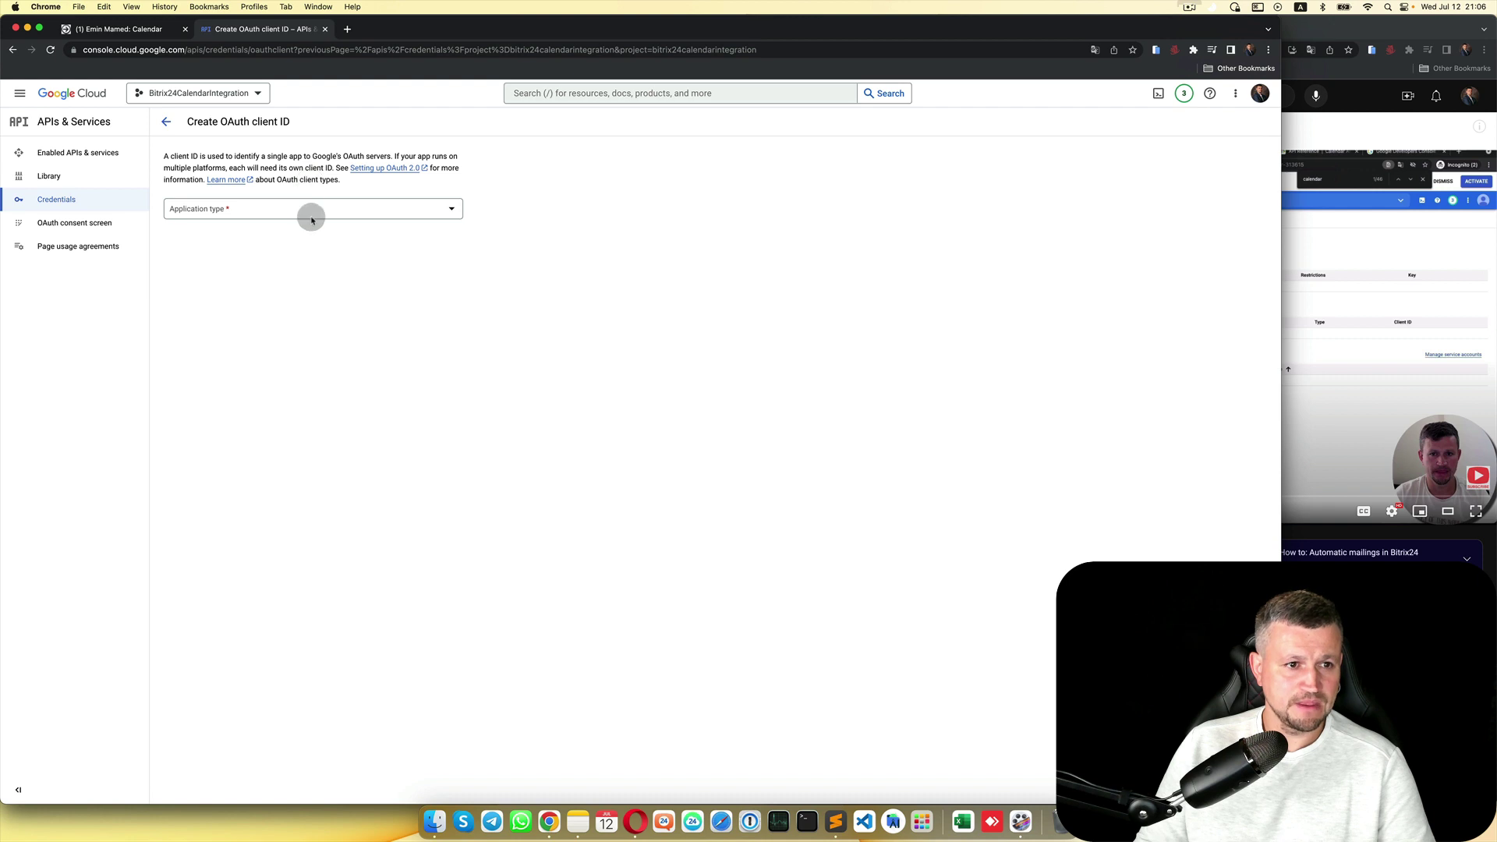
pyautogui.click(316, 208)
pyautogui.click(232, 219)
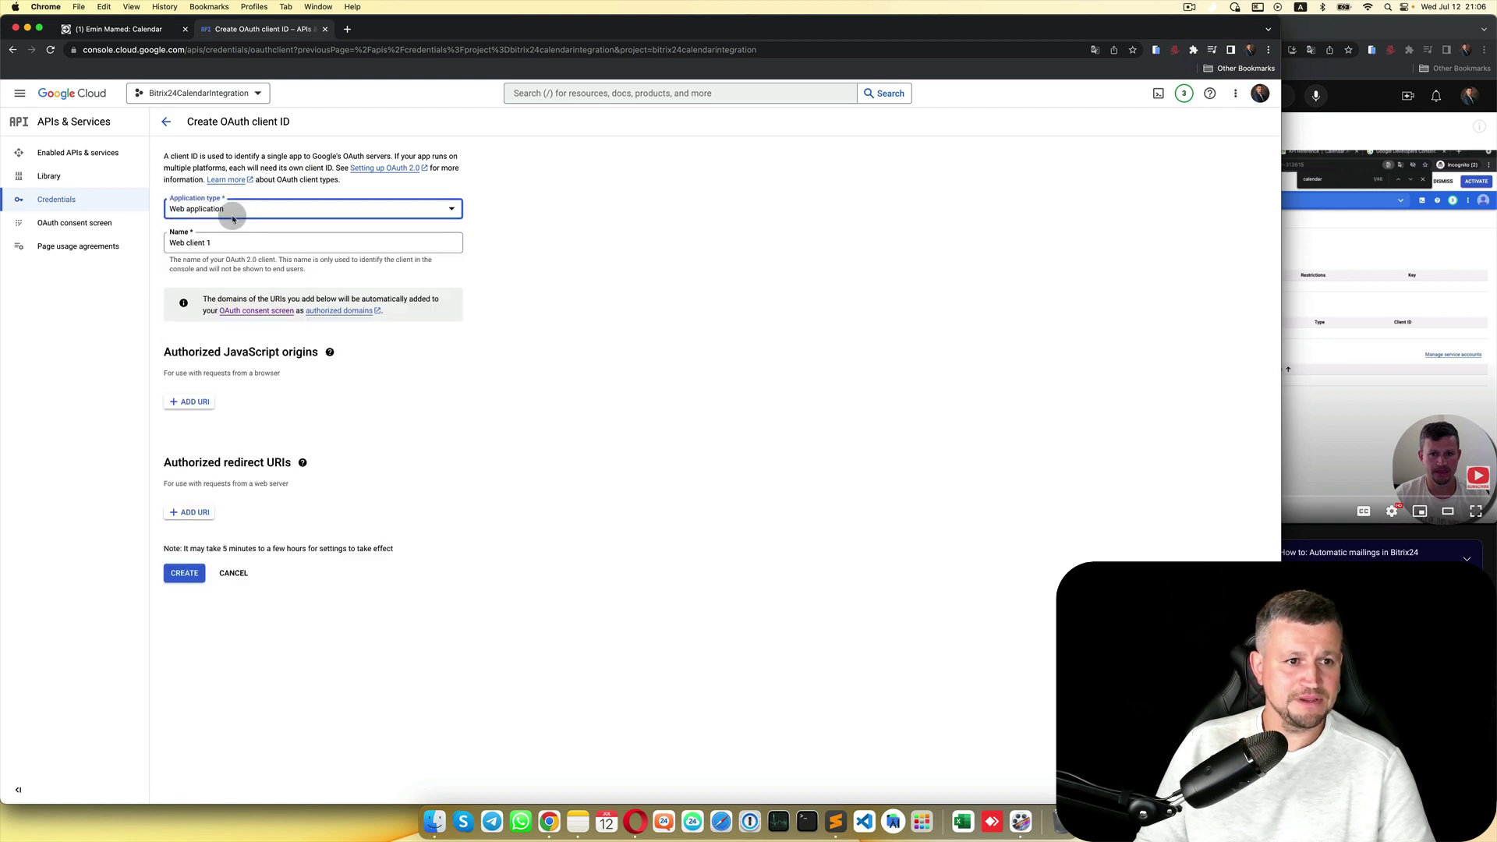
pyautogui.click(232, 243)
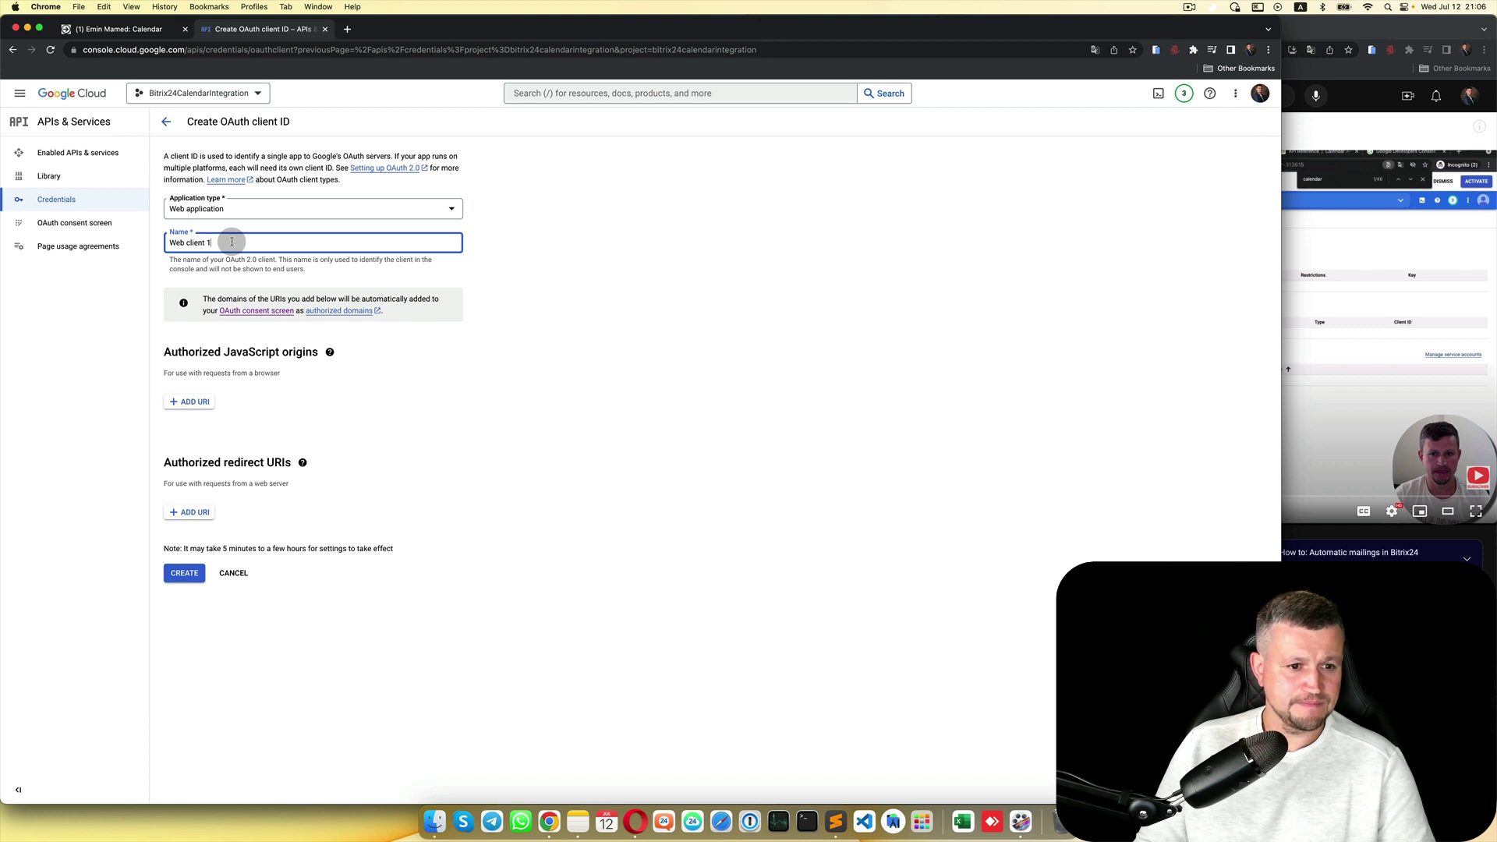
# Step: Open the Social Website Integration module settings in the Bitrix24 control panel
pyautogui.click(143, 31)
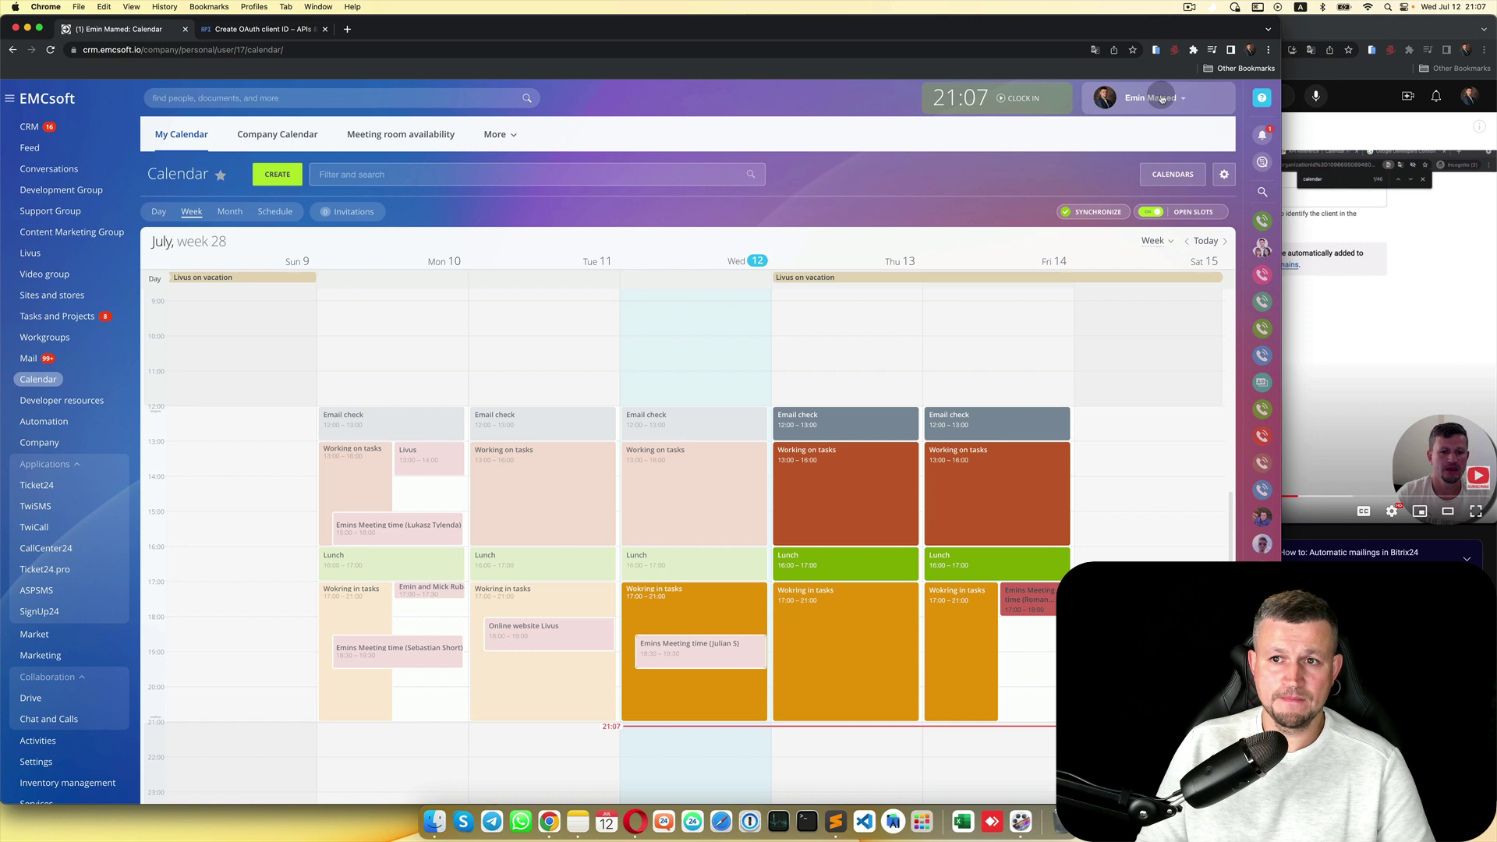
pyautogui.click(1161, 99)
pyautogui.click(1160, 190)
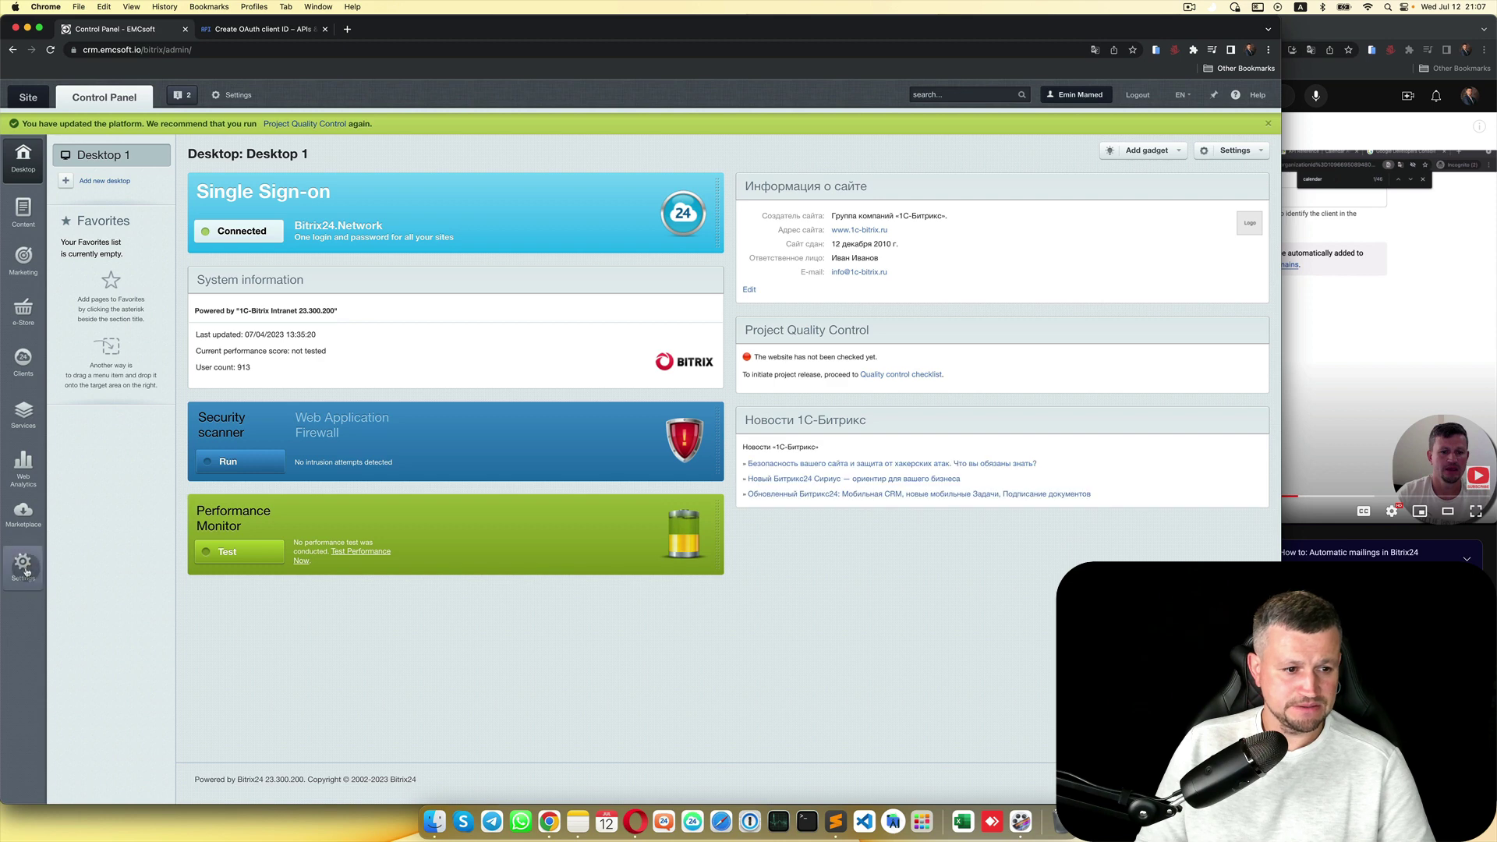
pyautogui.click(24, 565)
pyautogui.scroll(-5, 113, 636)
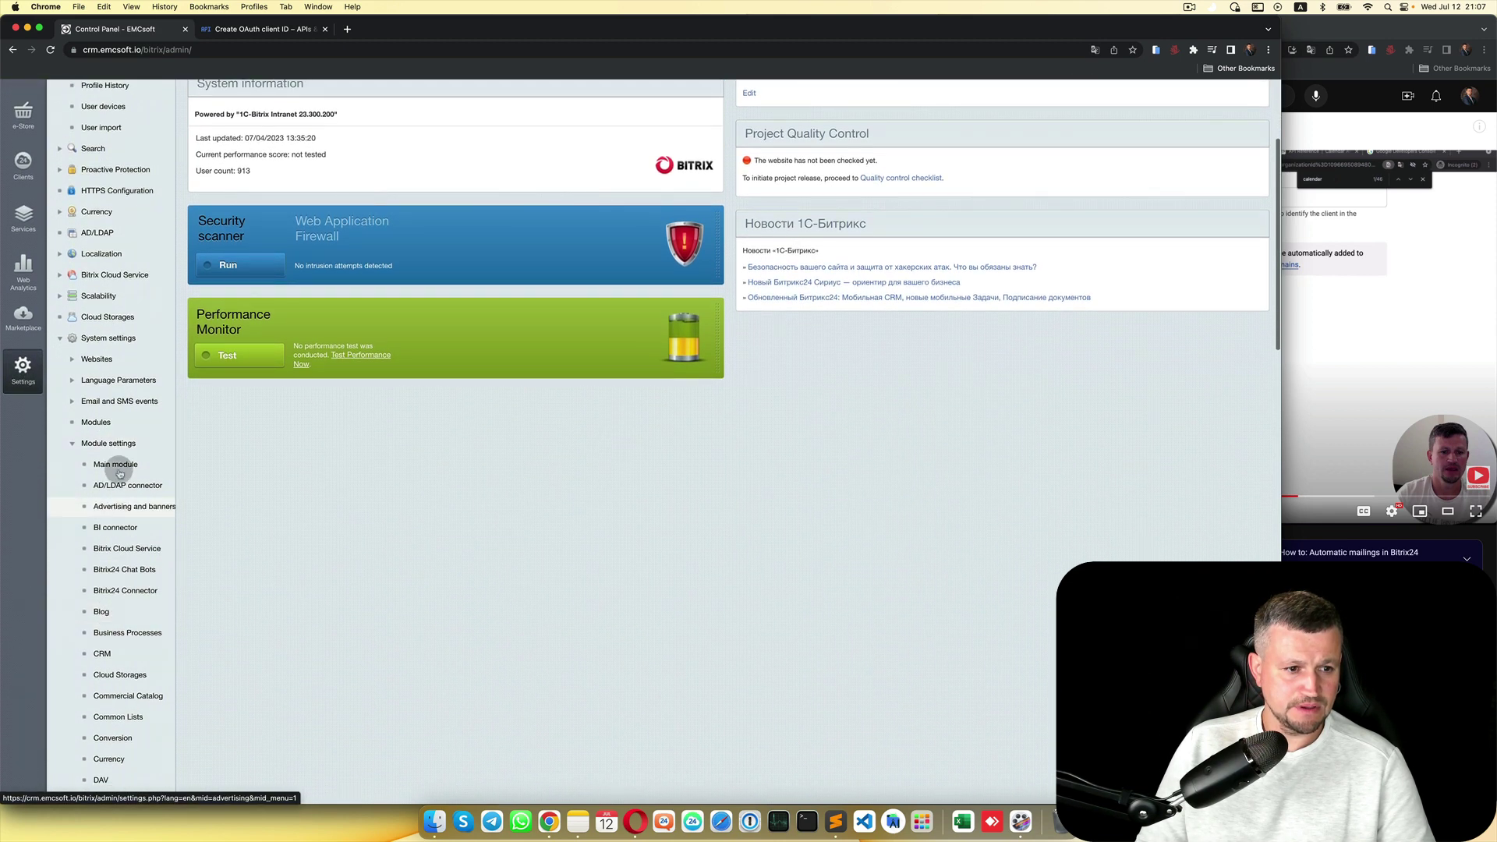
pyautogui.scroll(-5, 149, 437)
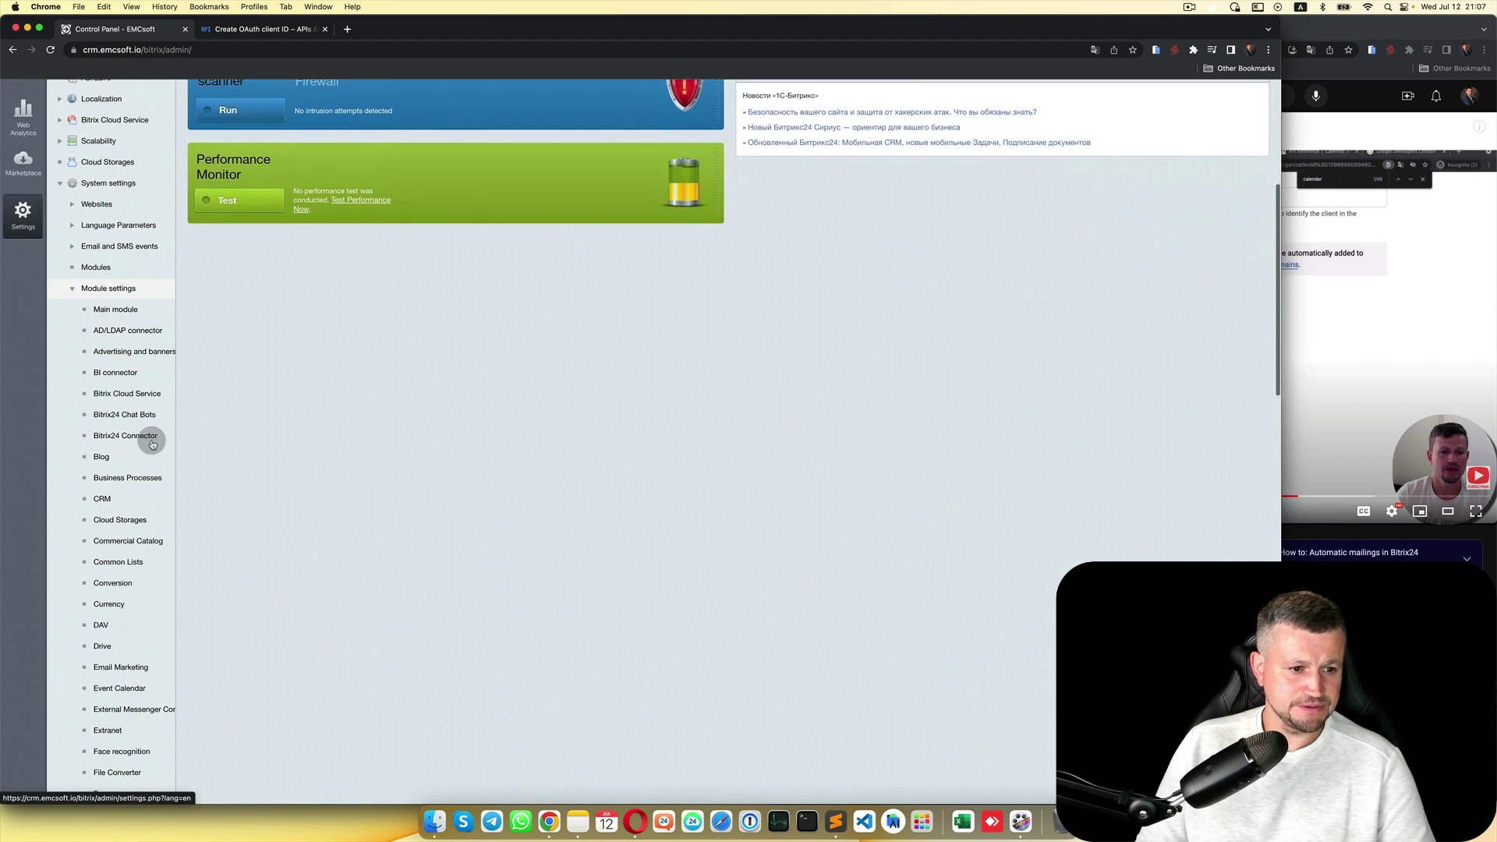
pyautogui.scroll(-10, 148, 595)
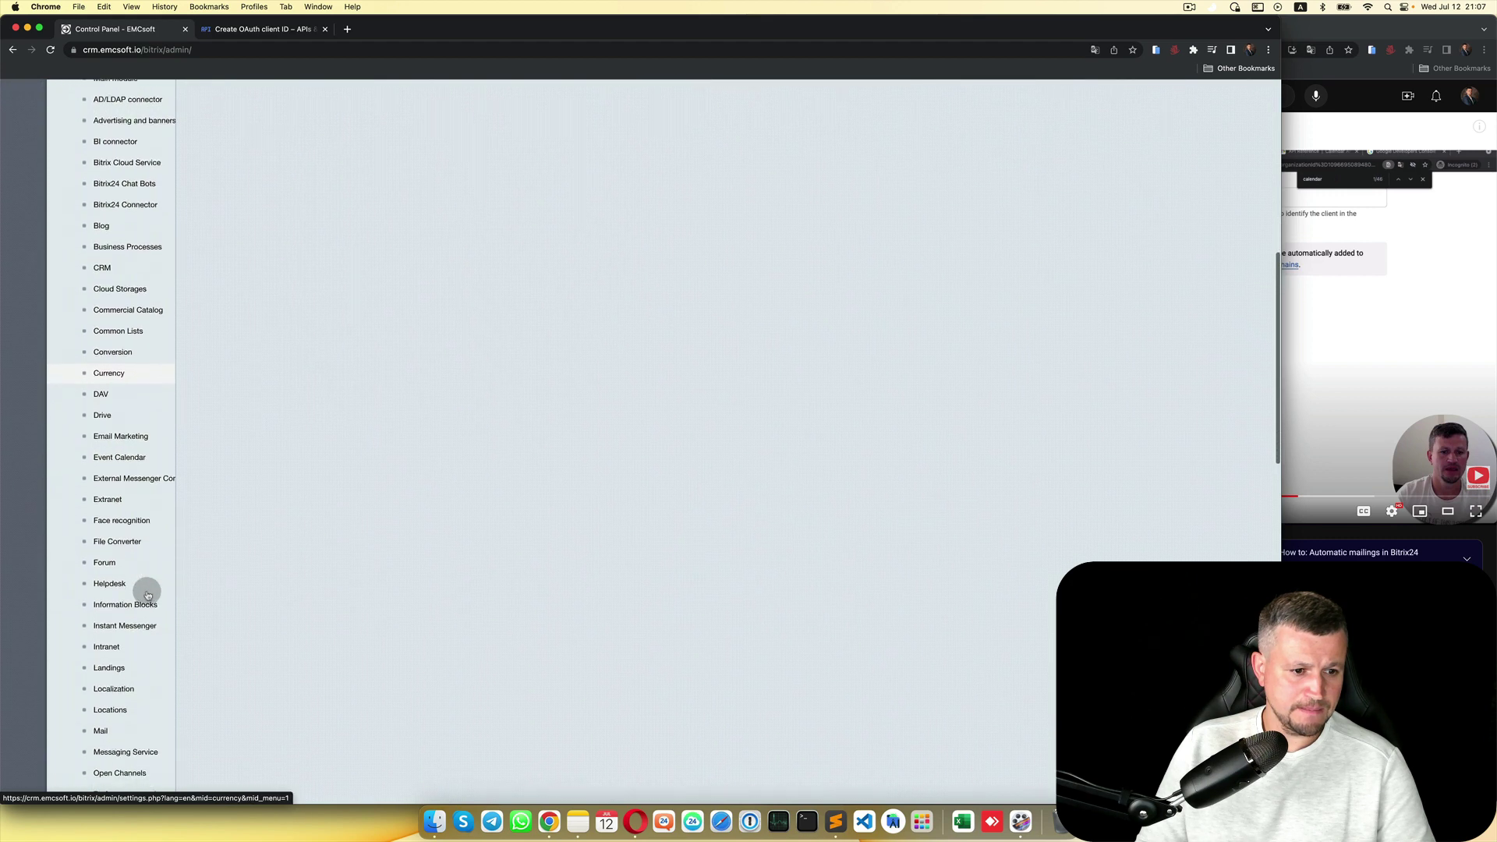
pyautogui.scroll(-6, 148, 594)
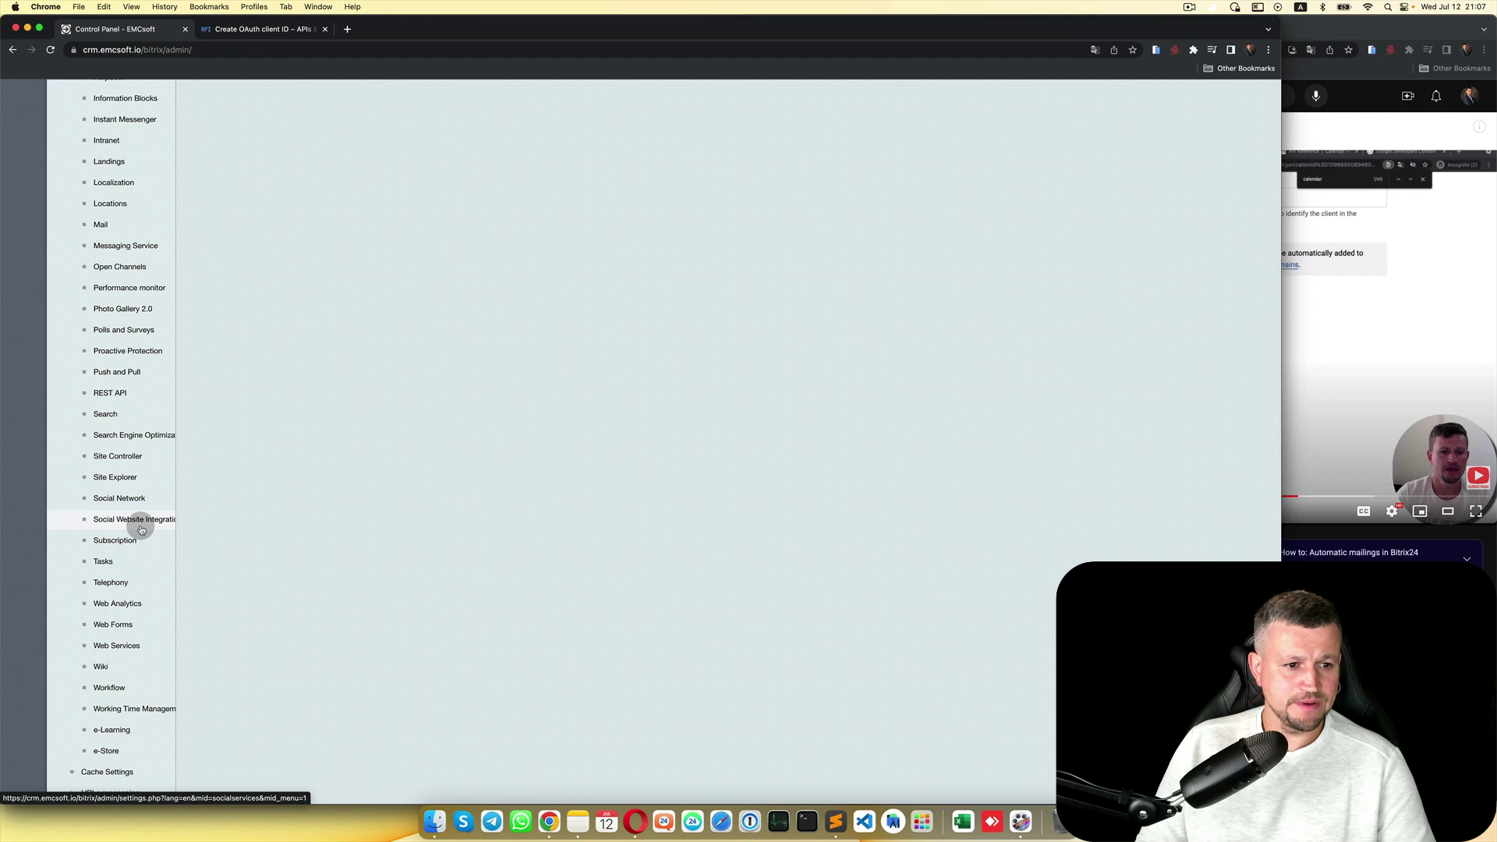
pyautogui.click(138, 520)
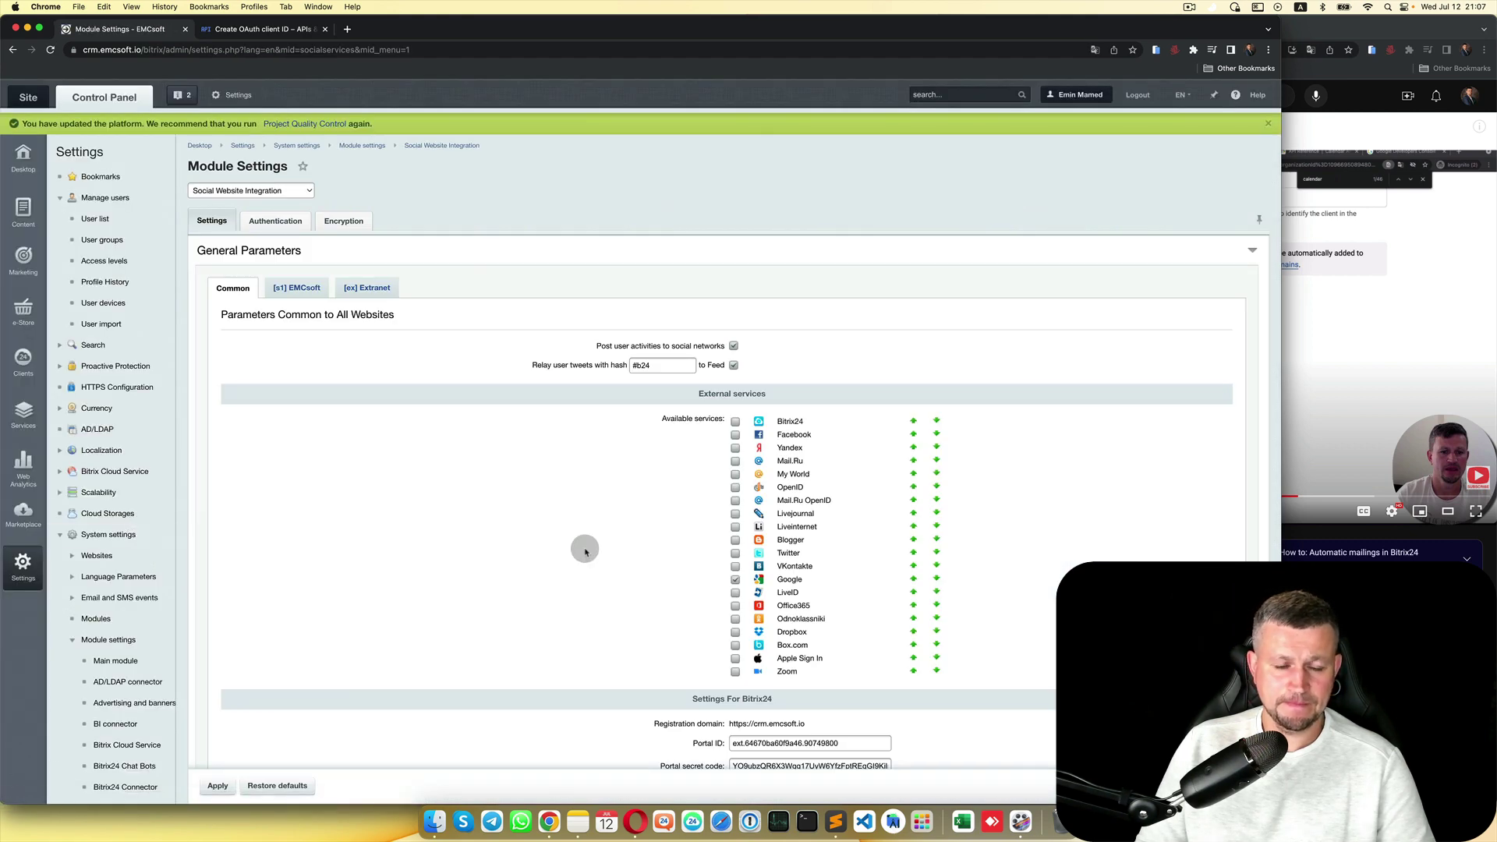
pyautogui.scroll(-2, 585, 549)
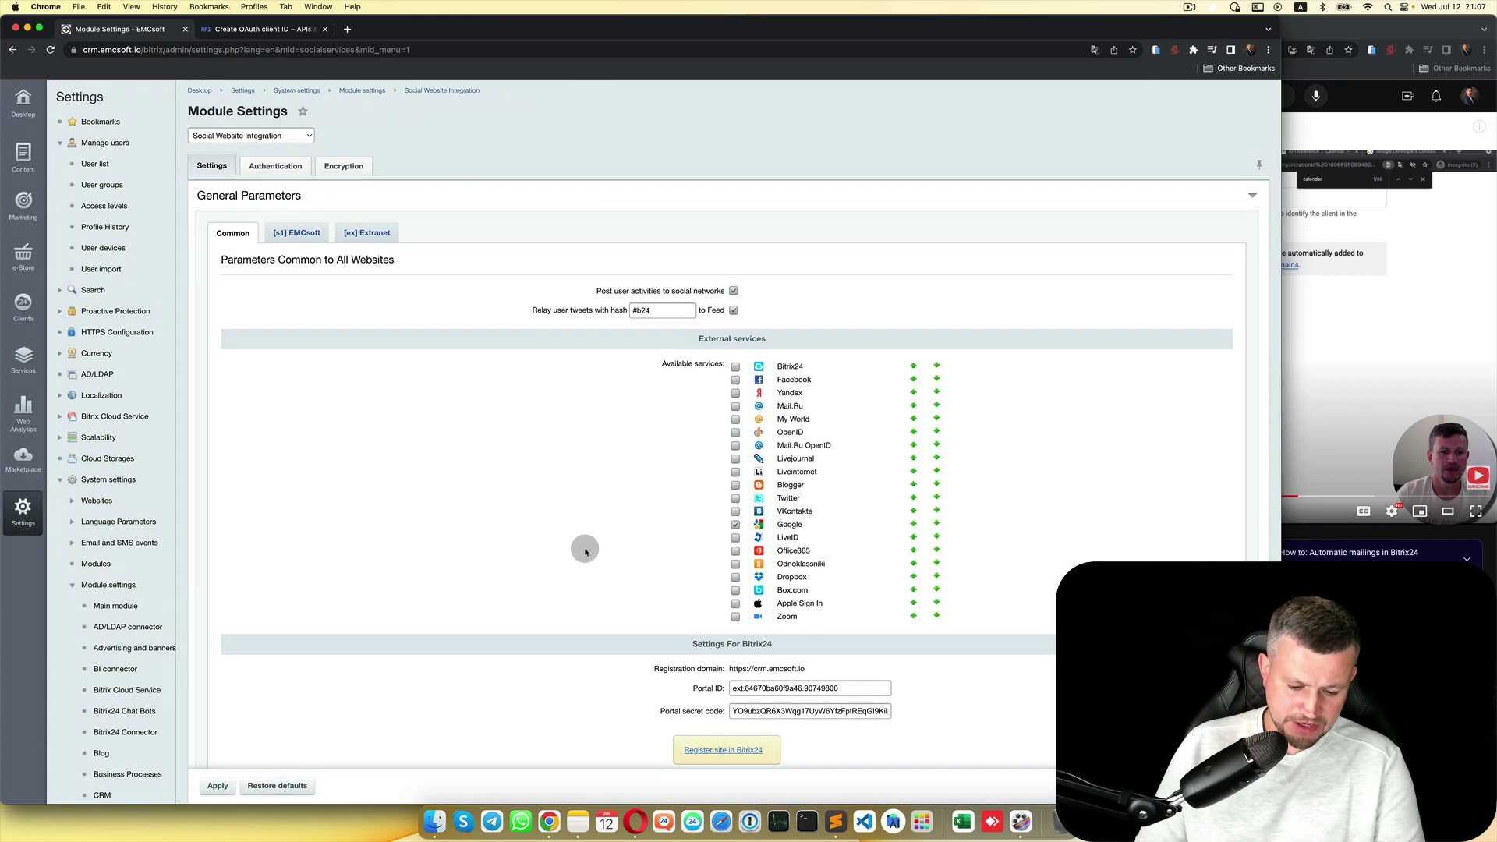
# Step: Clear the old Google Client ID and Secret Code, and copy the Google redirect URI
pyautogui.press('super+f')
pyautogui.write('google')
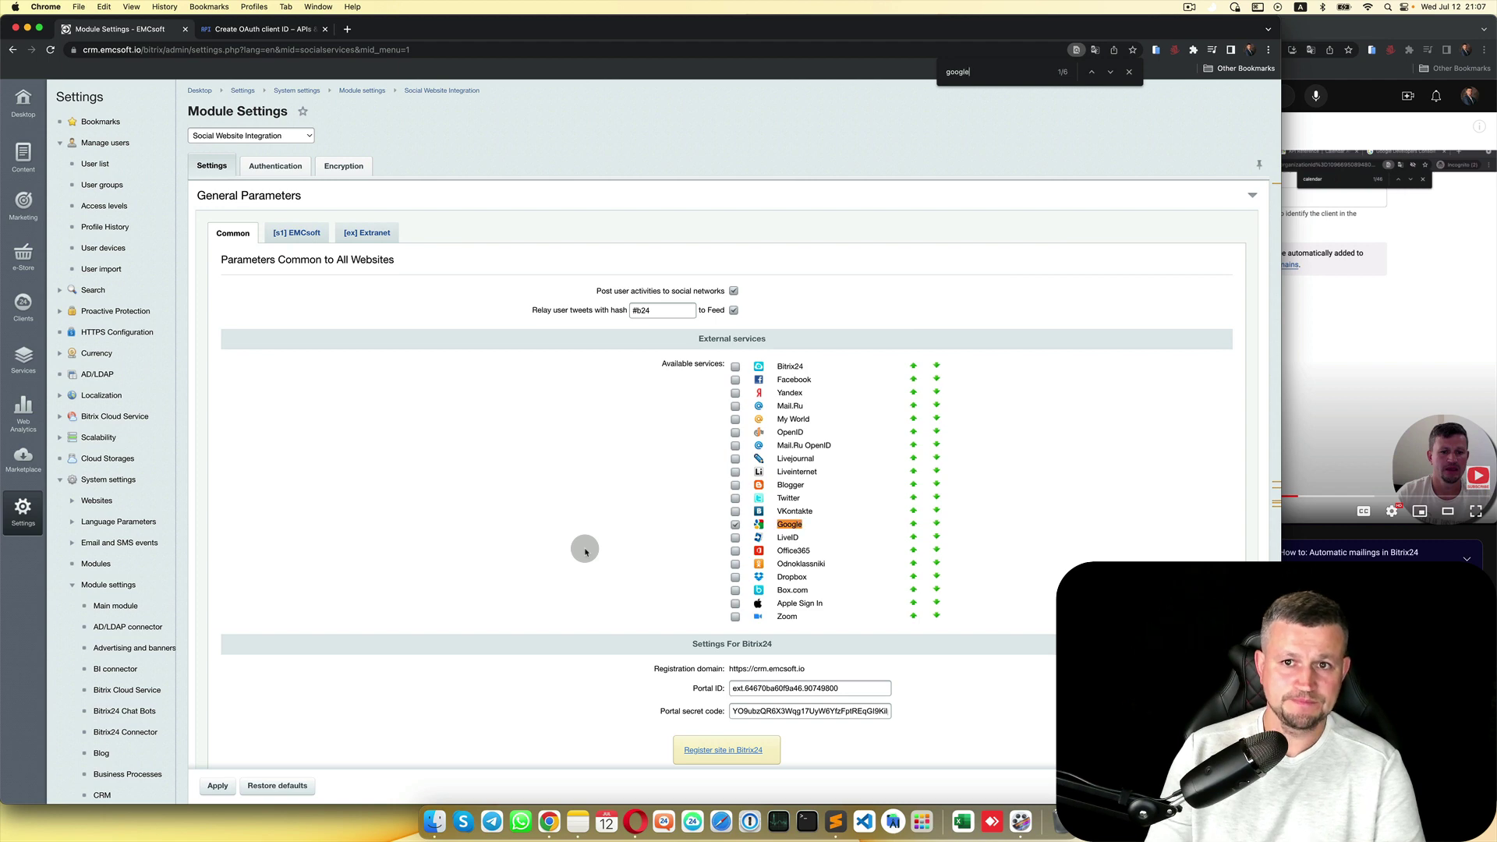
pyautogui.click(1110, 73)
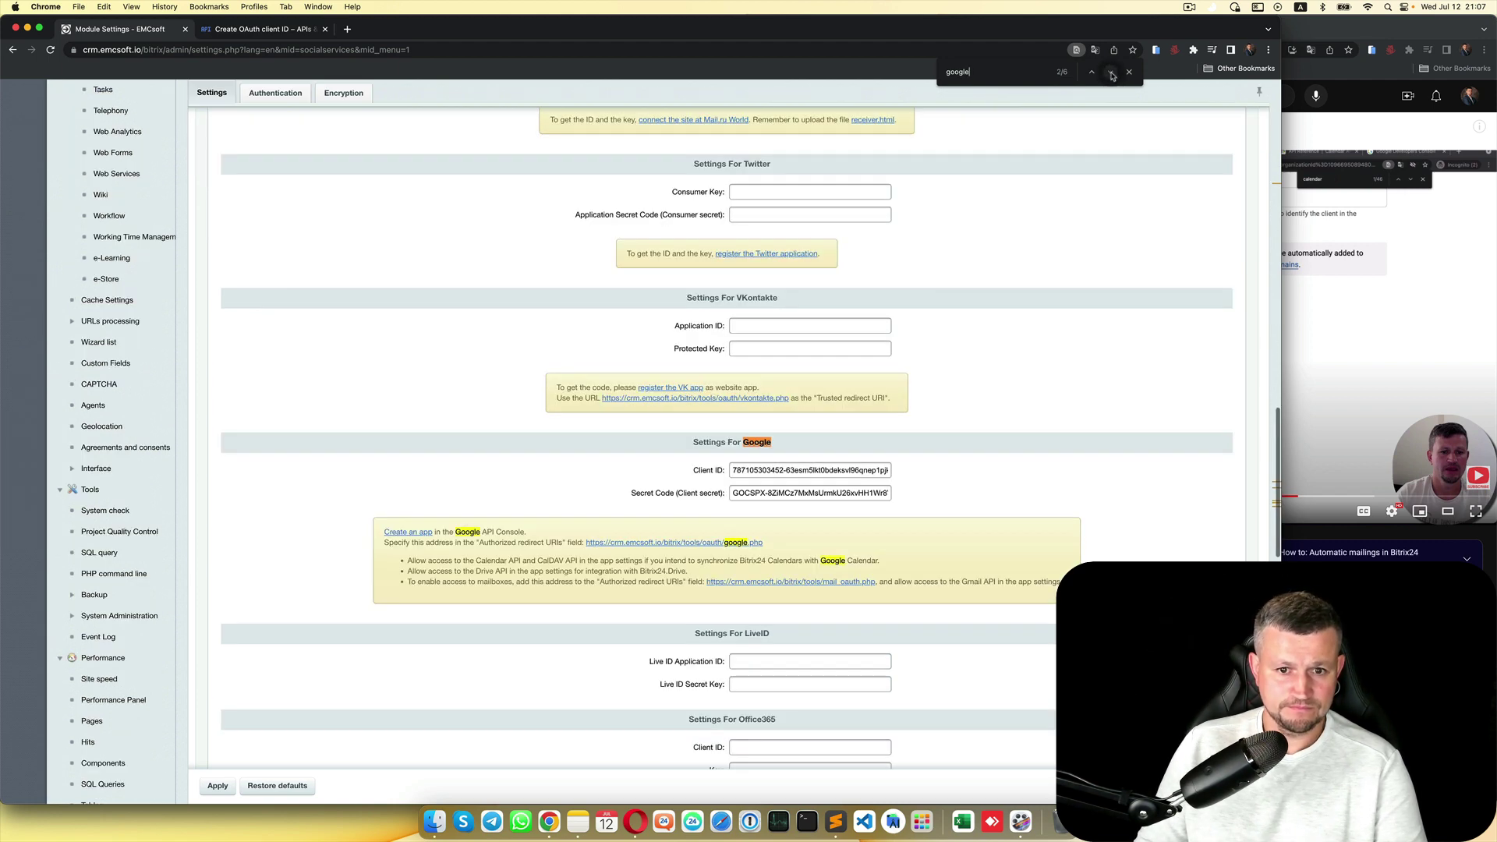
pyautogui.tripleClick(784, 470)
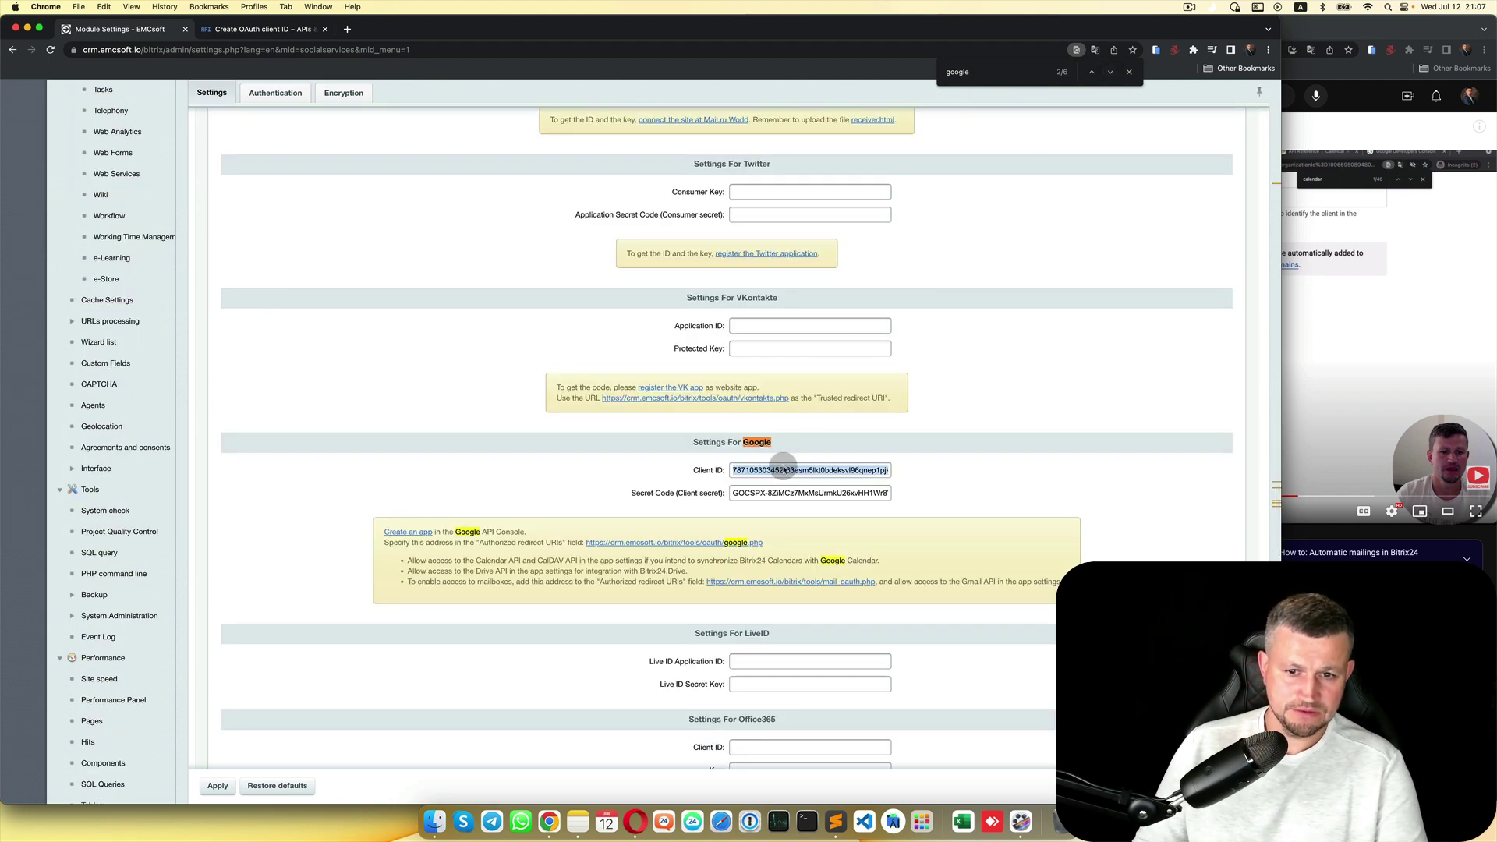
pyautogui.press('BackSpace')
pyautogui.doubleClick(793, 493)
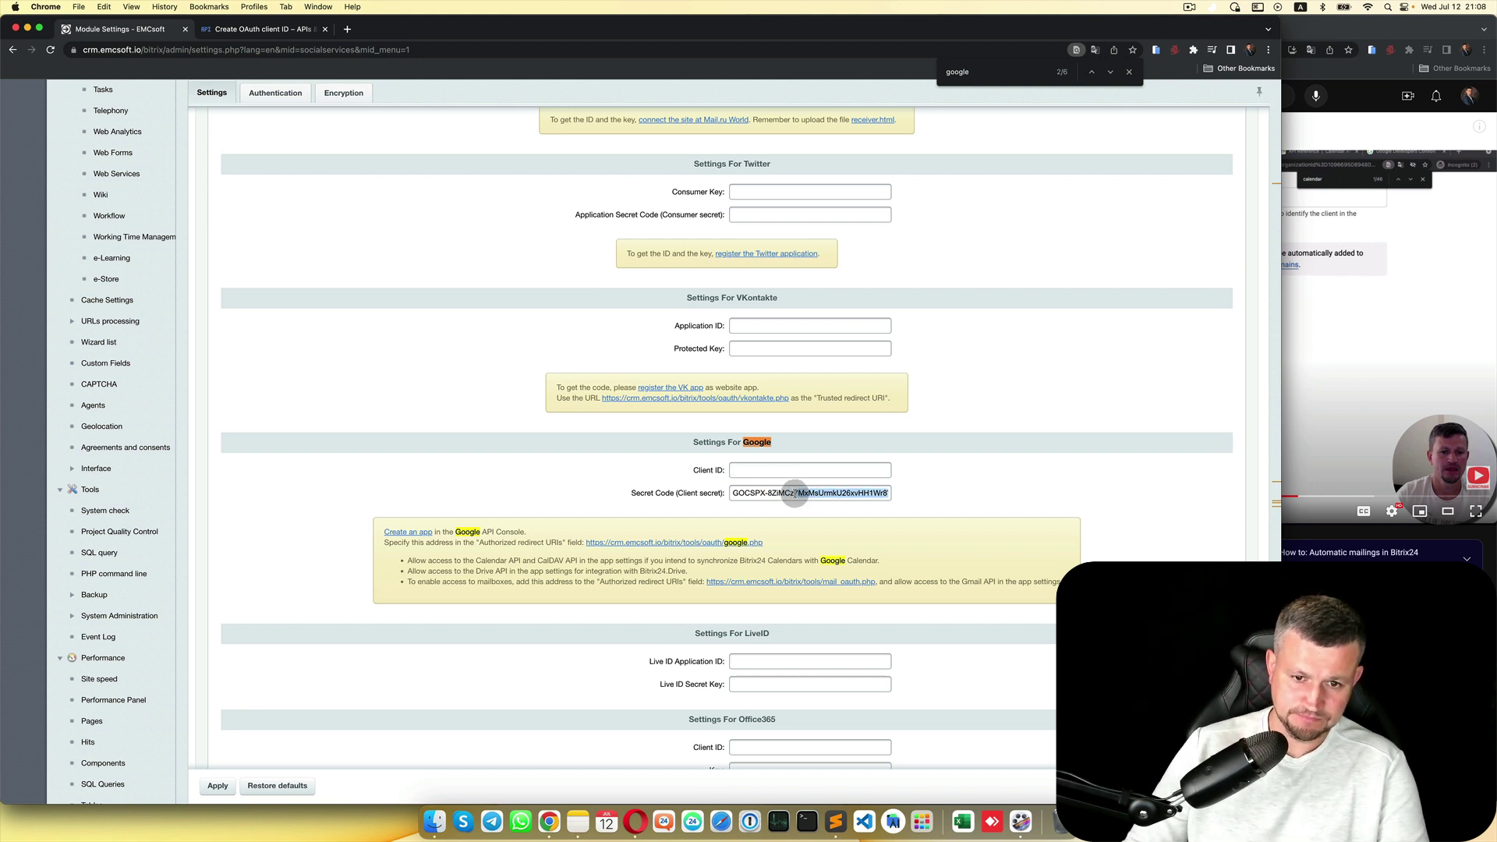
pyautogui.tripleClick(794, 493)
pyautogui.press('BackSpace')
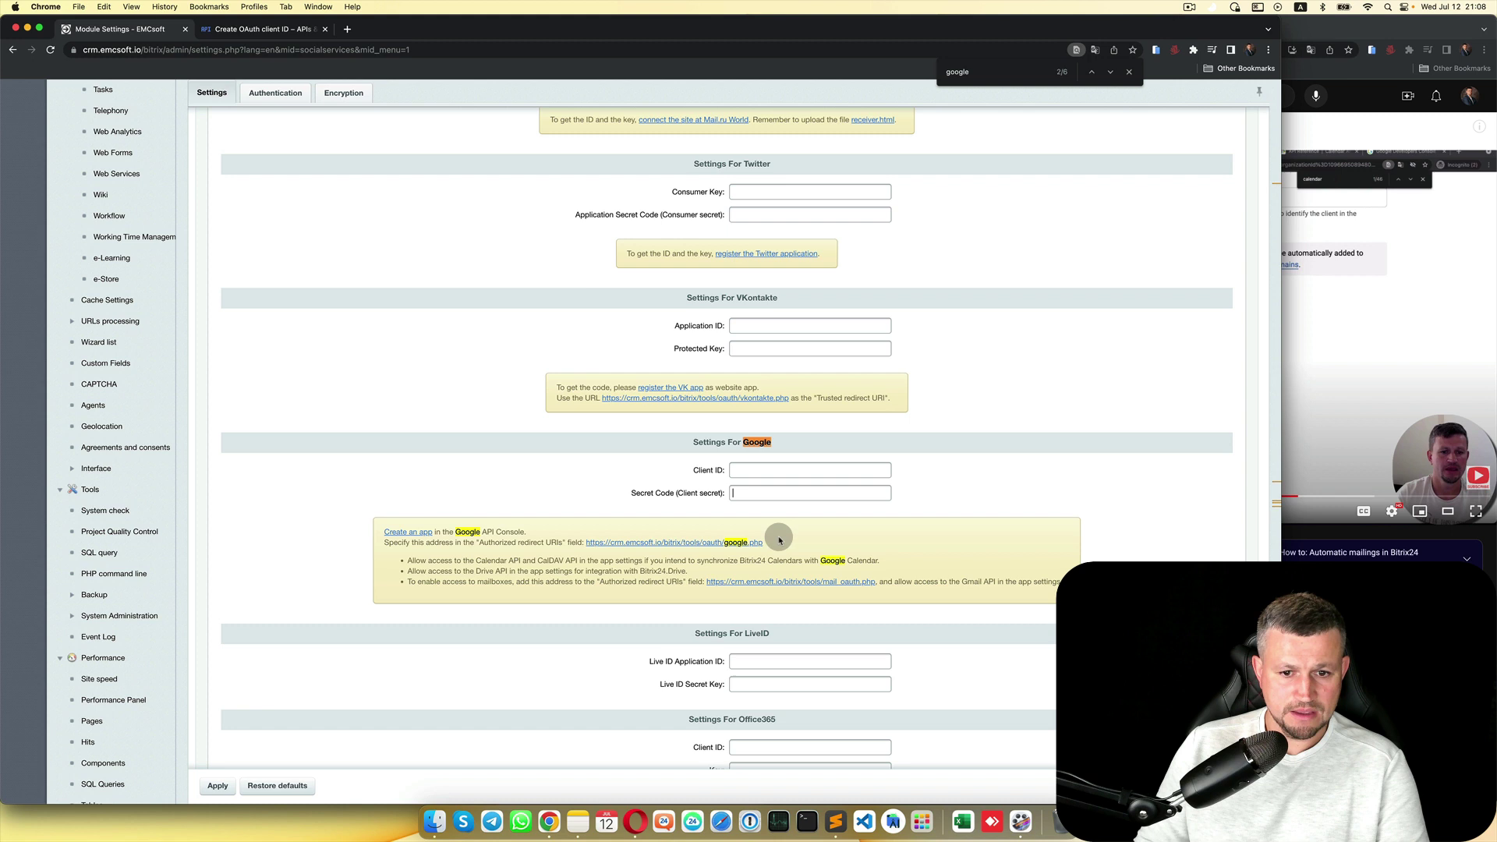
pyautogui.moveTo(779, 539); pyautogui.dragTo(588, 546)
pyautogui.press('super+c')
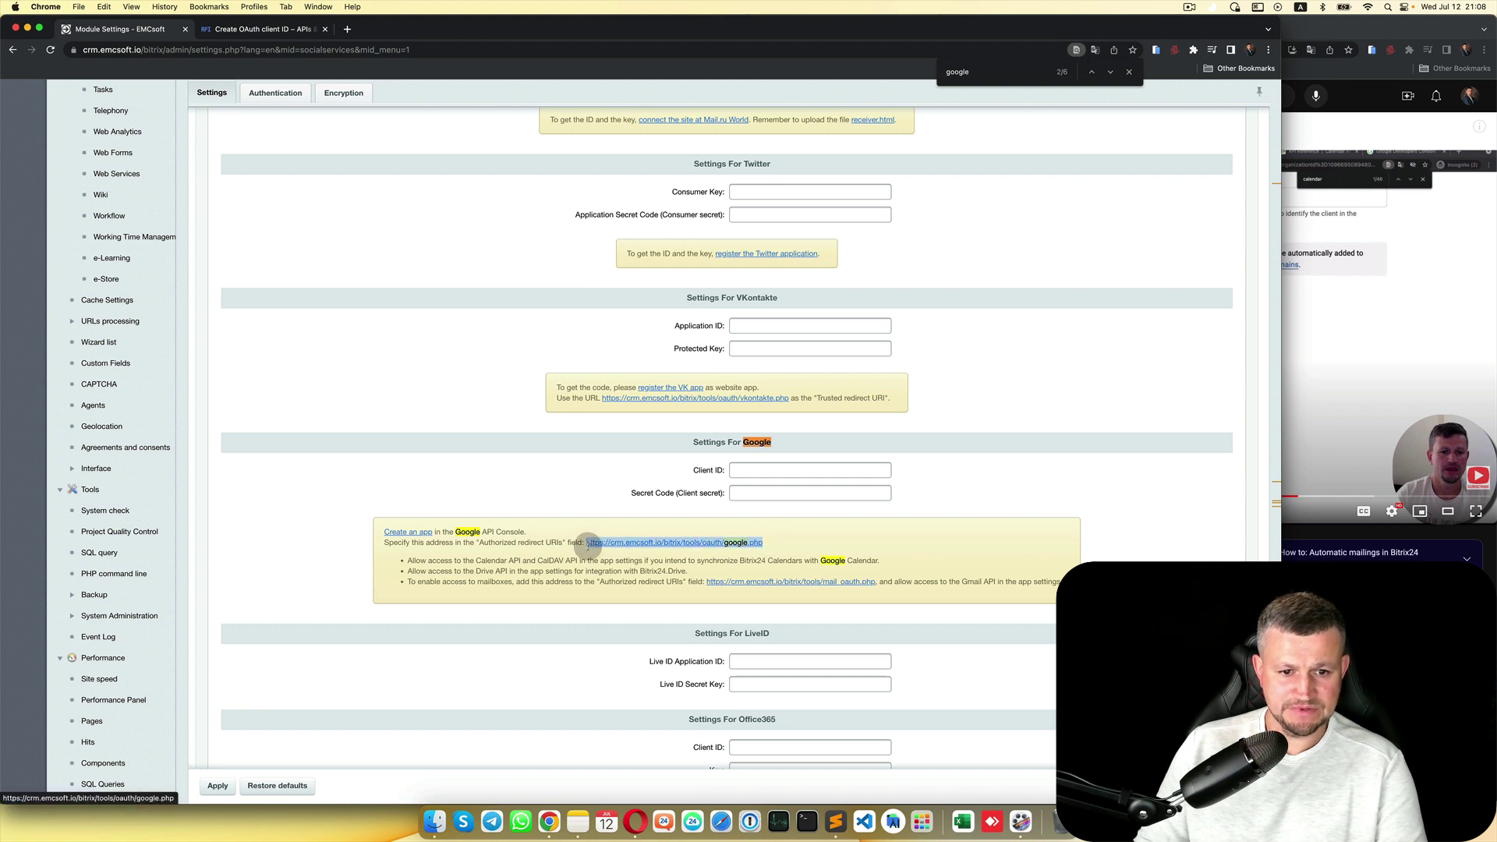
pyautogui.click(273, 32)
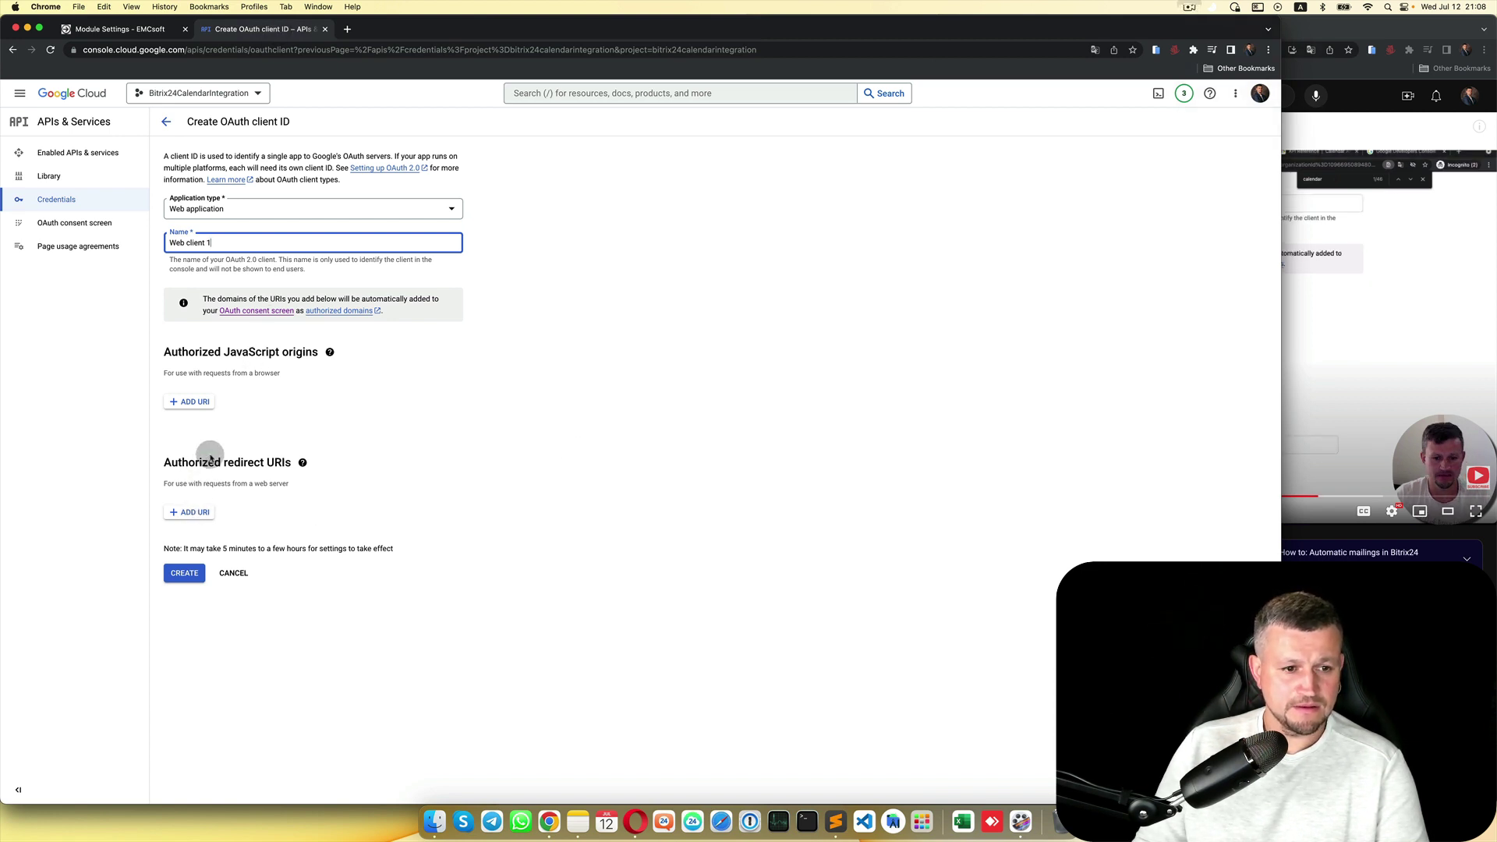
pyautogui.click(190, 513)
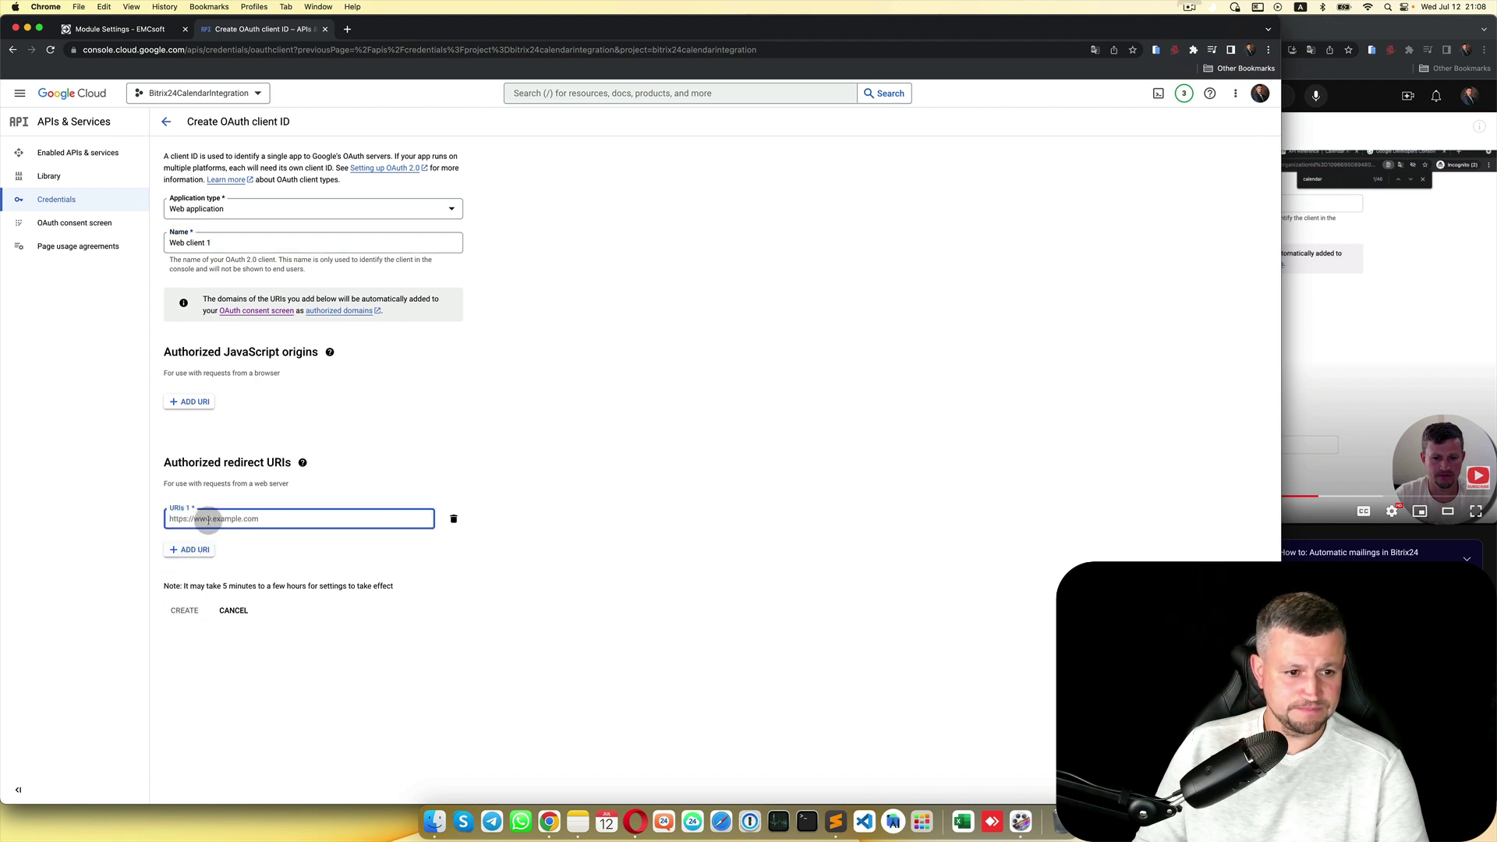
pyautogui.press('super+v')
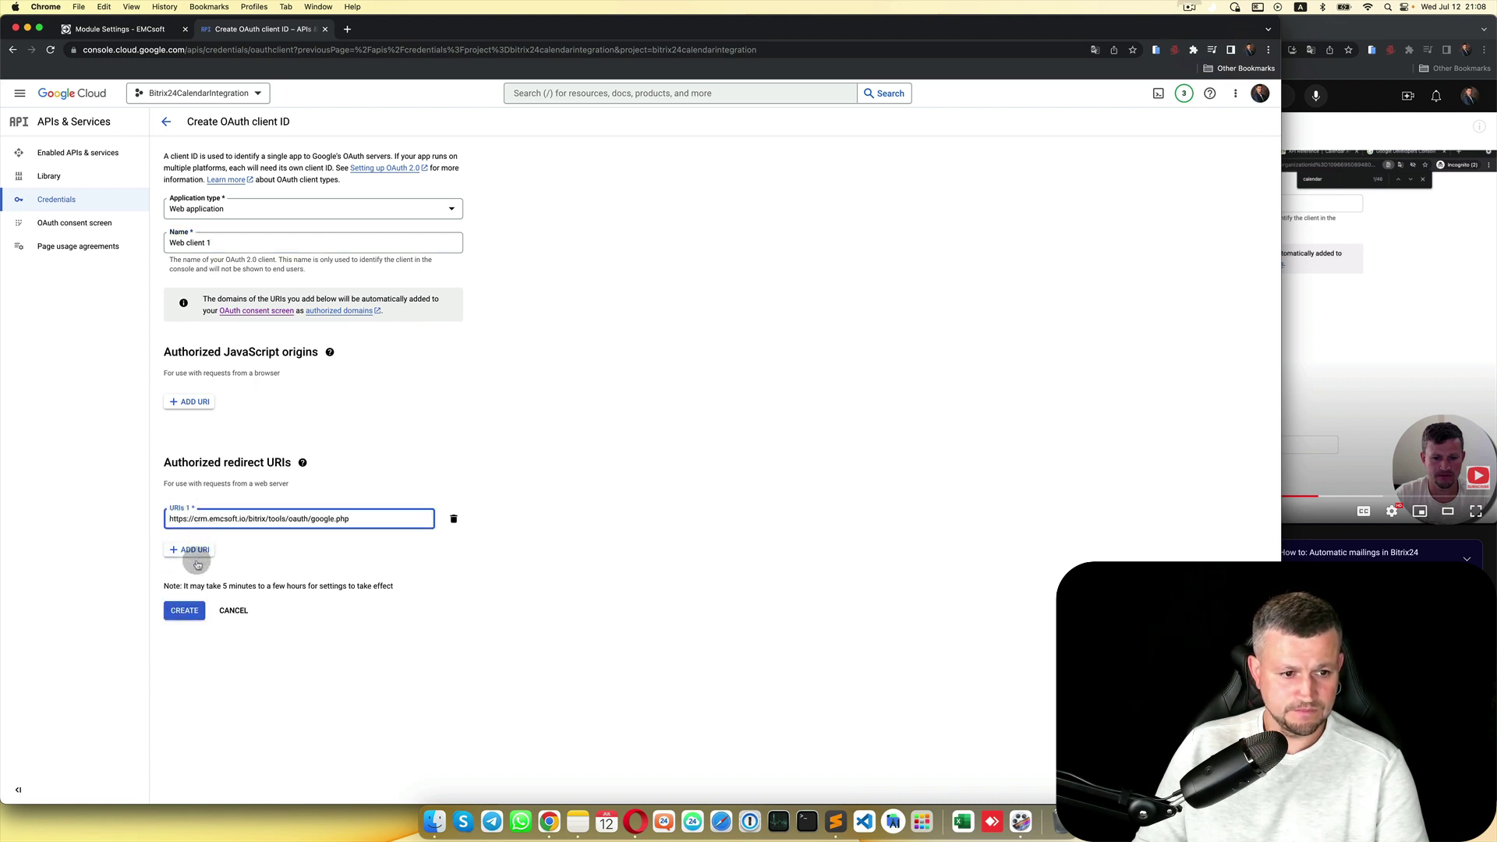
pyautogui.click(185, 611)
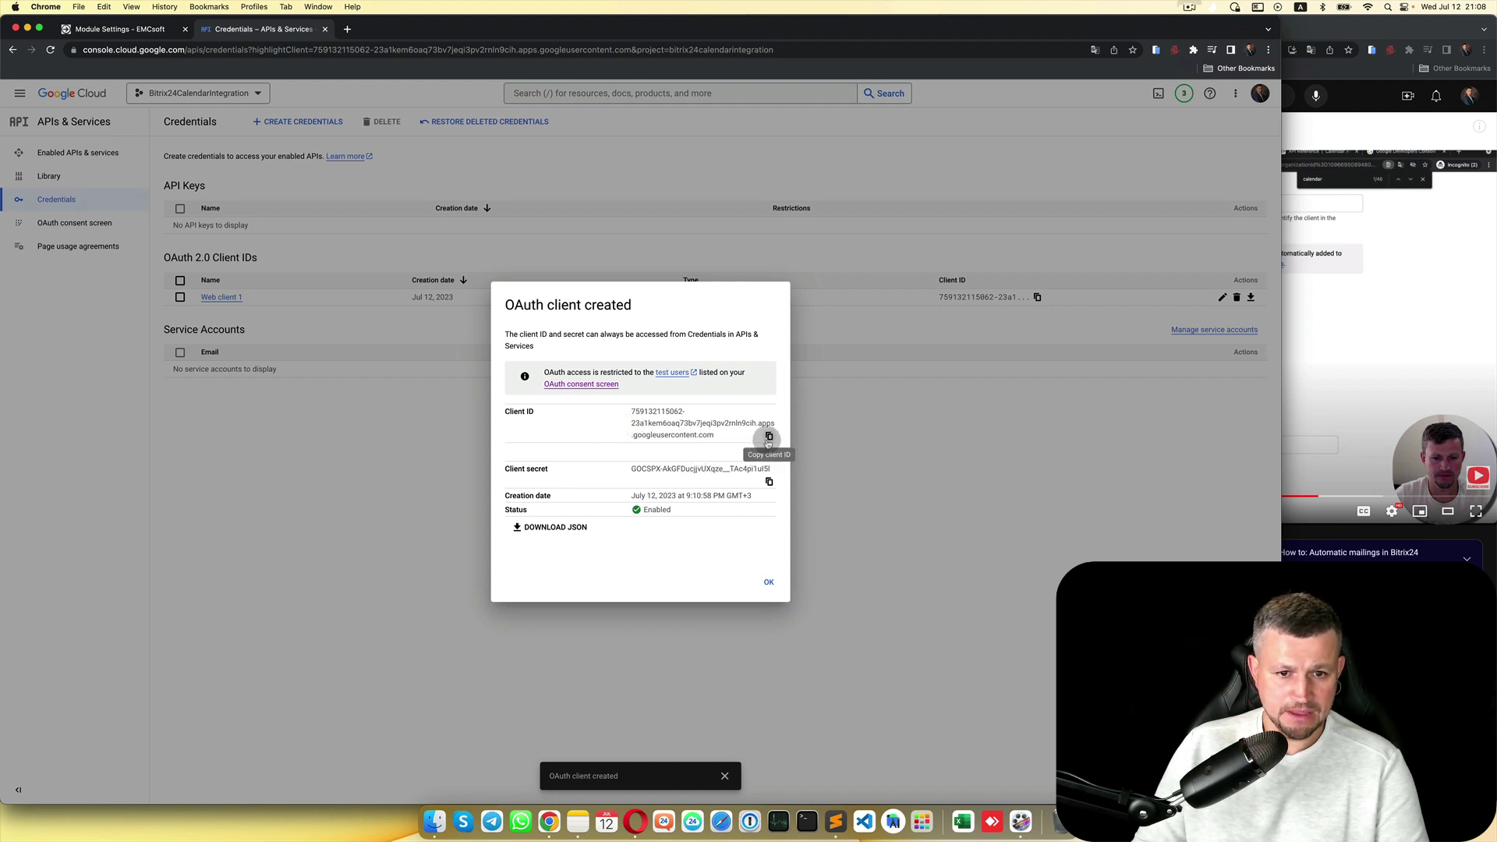
# Step: Copy the new client ID into the Sublime Text note
pyautogui.click(769, 437)
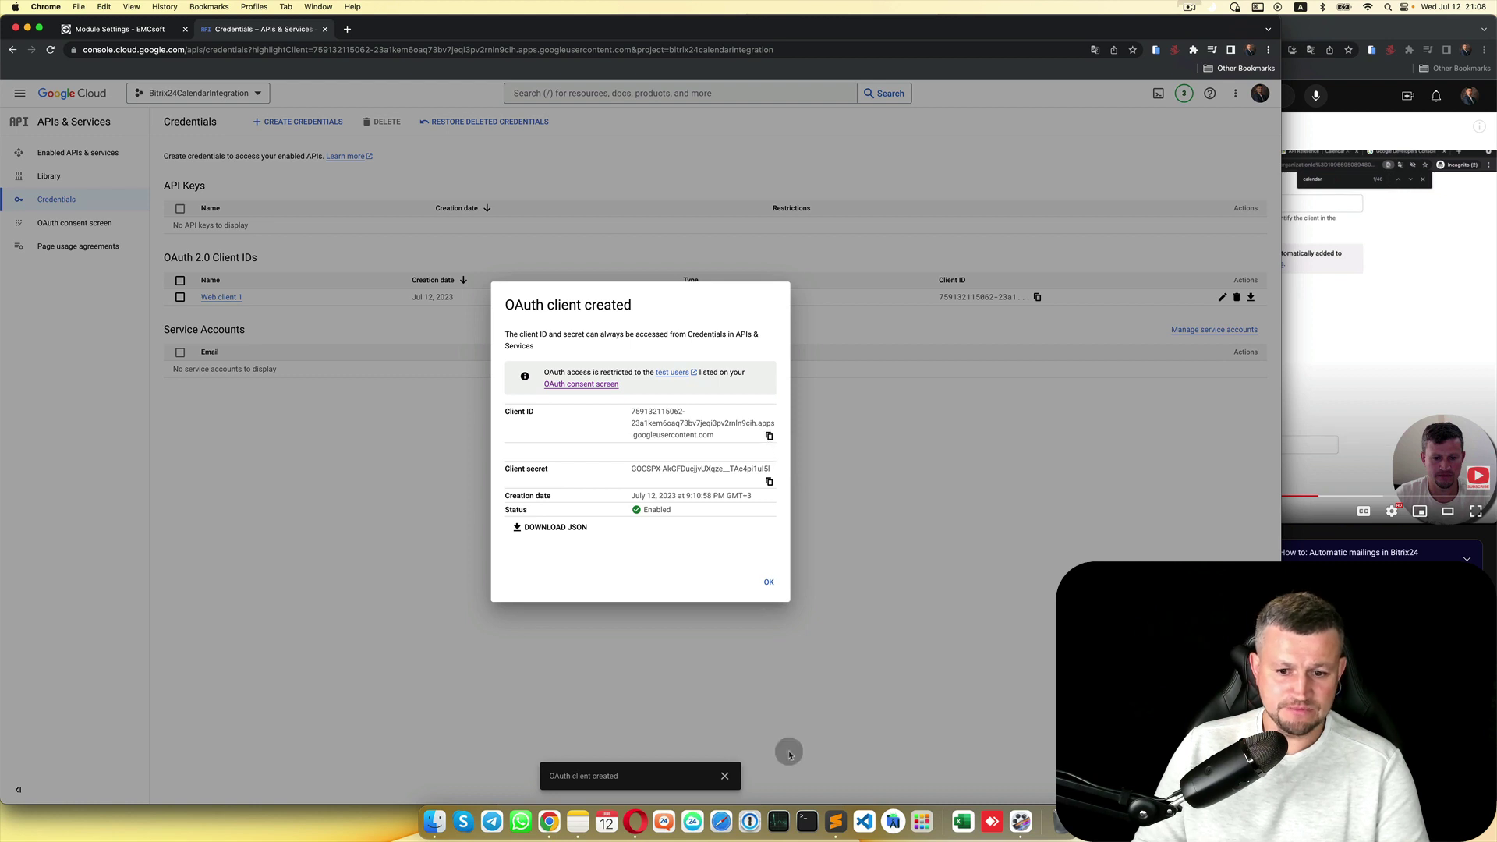
pyautogui.click(835, 819)
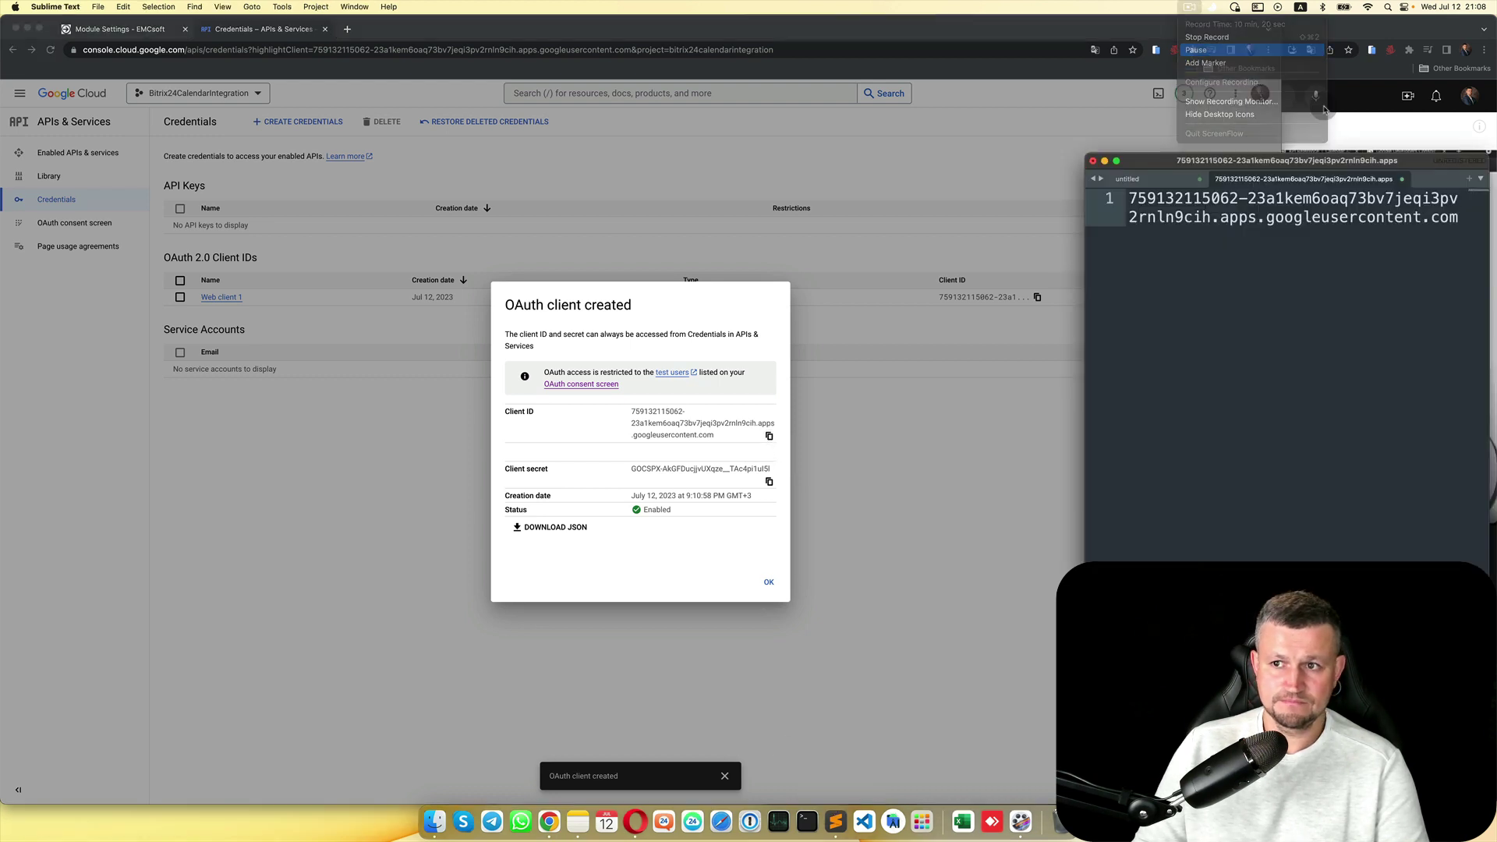
pyautogui.click(634, 468)
pyautogui.click(768, 438)
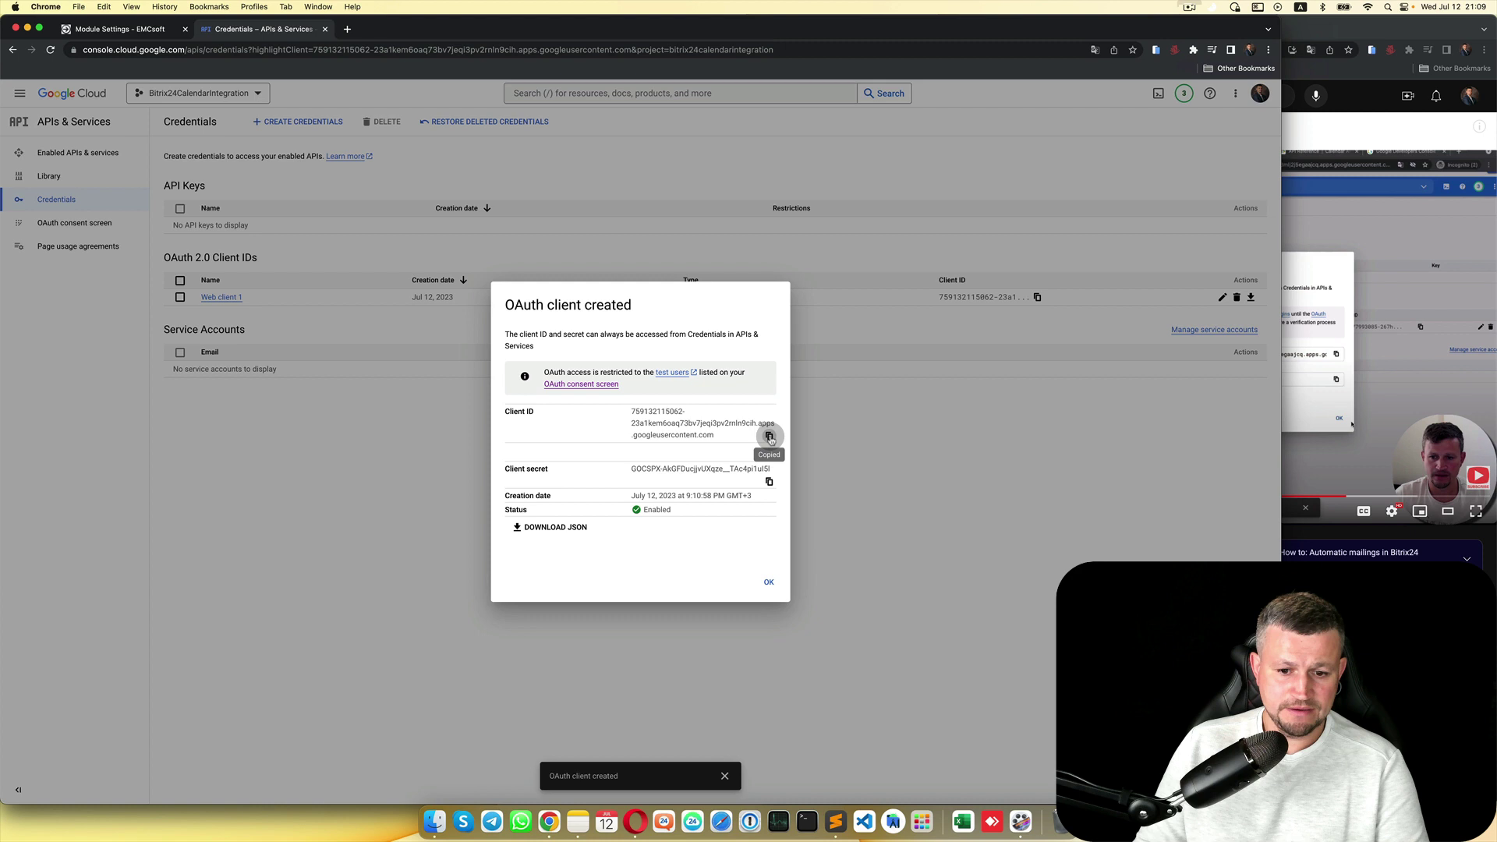
pyautogui.click(835, 821)
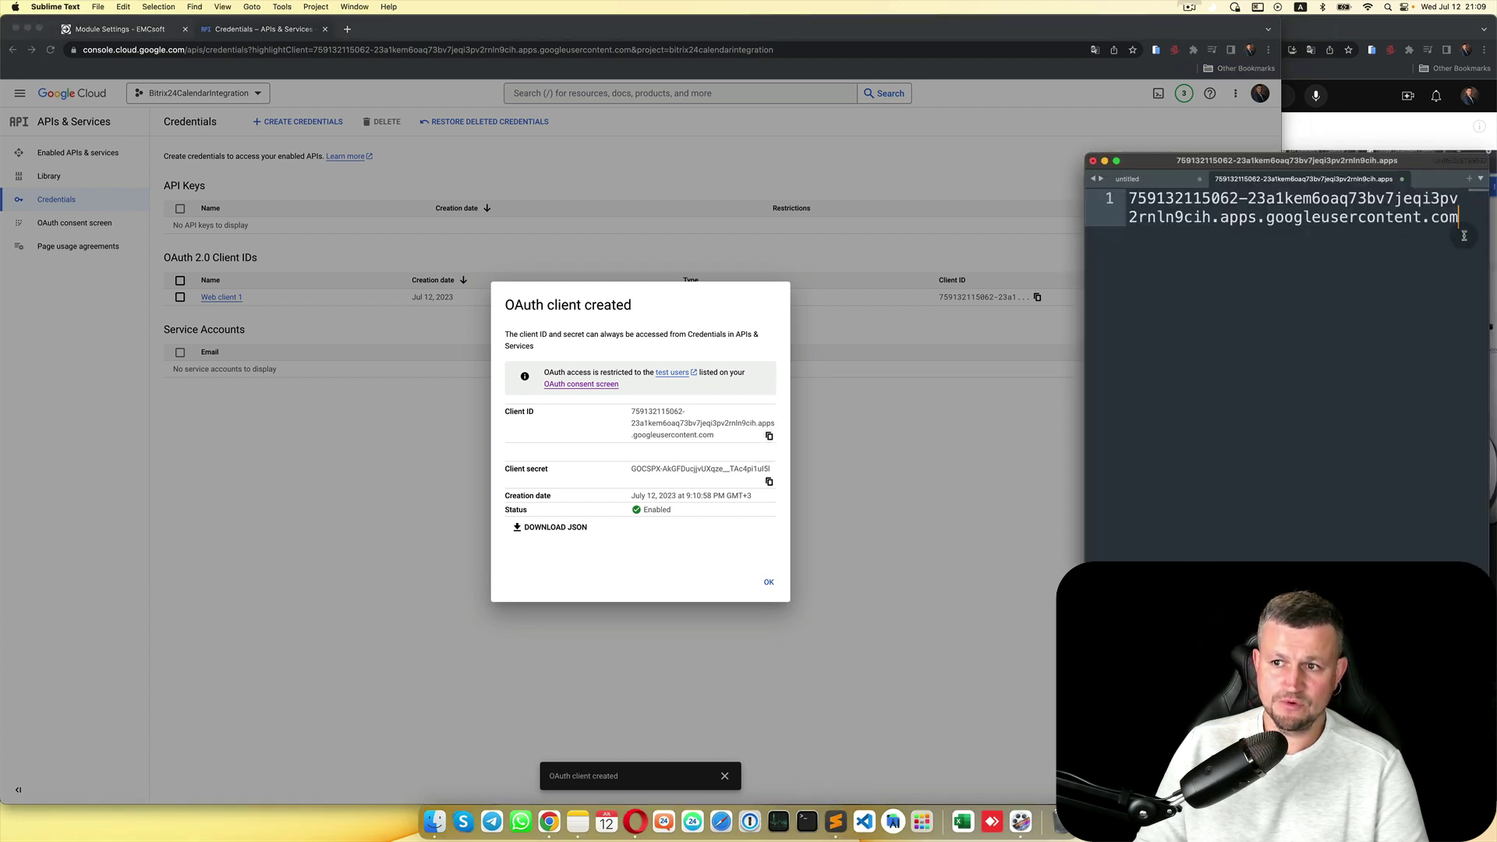
pyautogui.doubleClick(1159, 201)
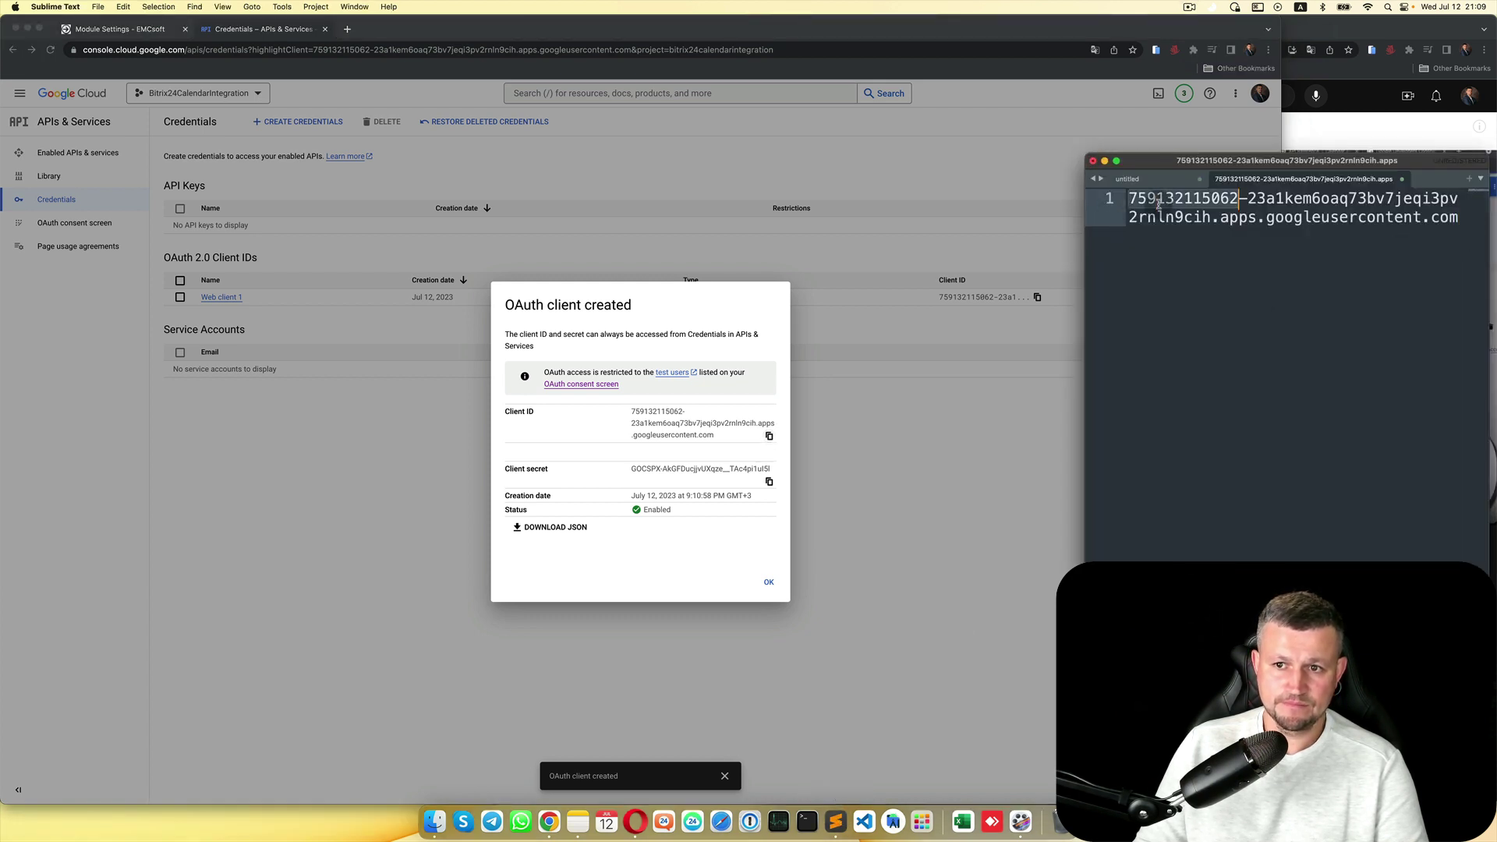
pyautogui.press('super+Down')
pyautogui.press('Return')
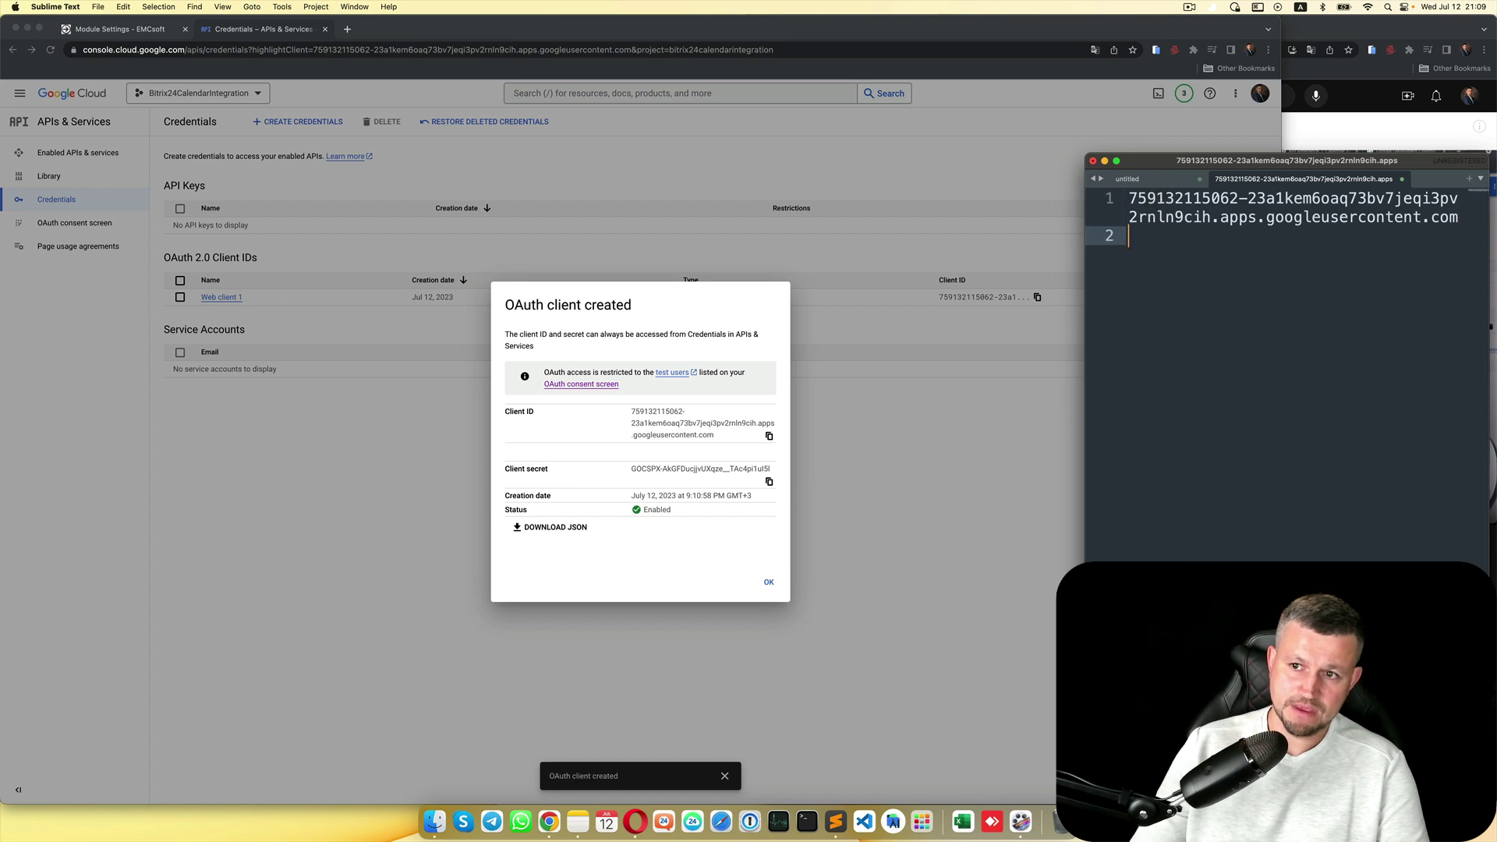
# Step: Paste the client secret into the note below the ID and close the client-created dialog
pyautogui.click(602, 468)
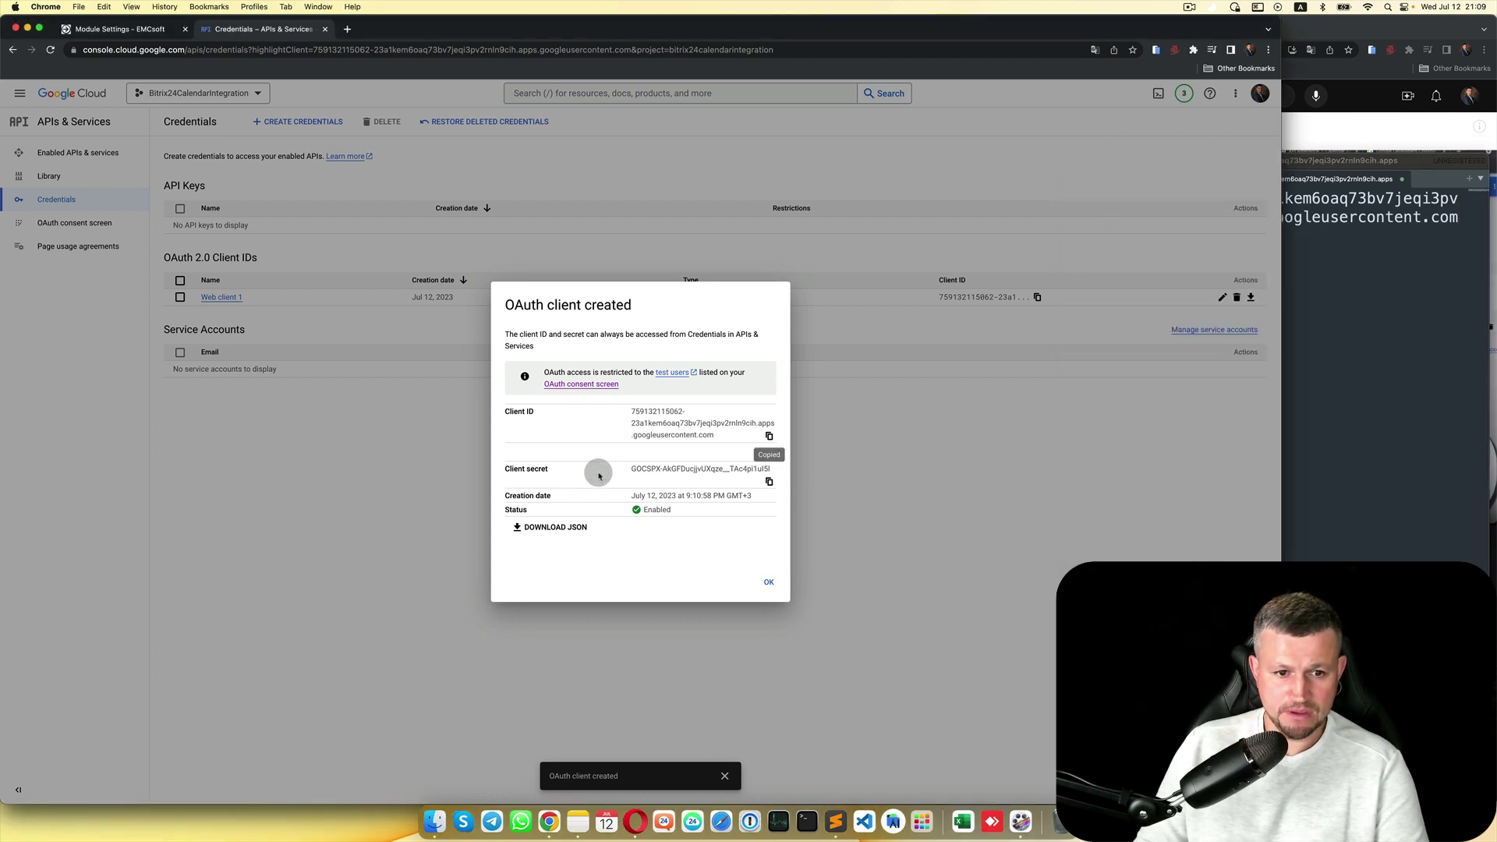
pyautogui.click(769, 483)
pyautogui.click(1350, 408)
pyautogui.press('Return')
pyautogui.press('Return')
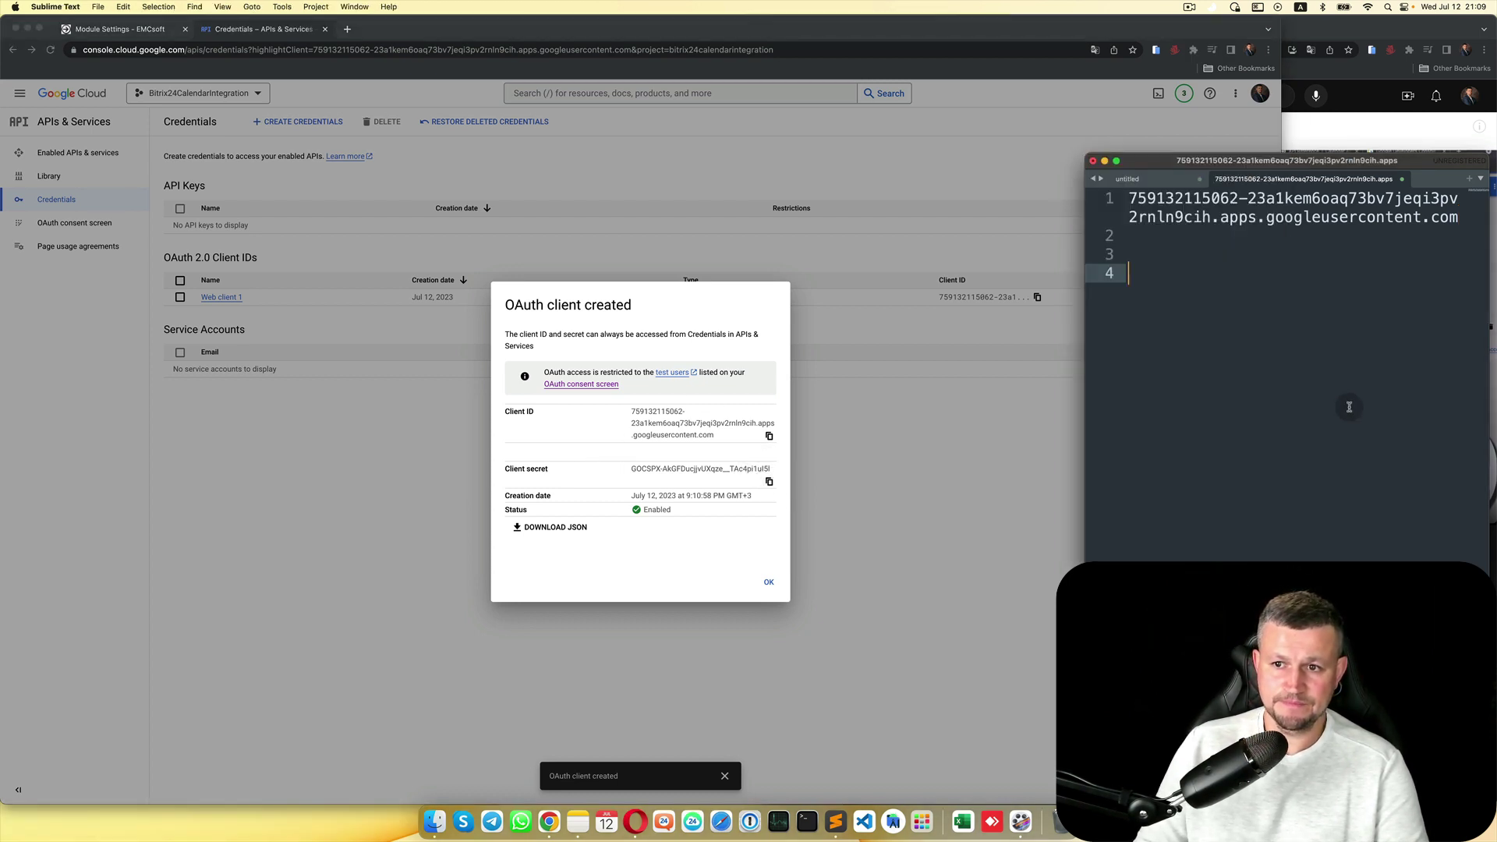
pyautogui.press('super+v')
pyautogui.press('Return')
pyautogui.press('Return')
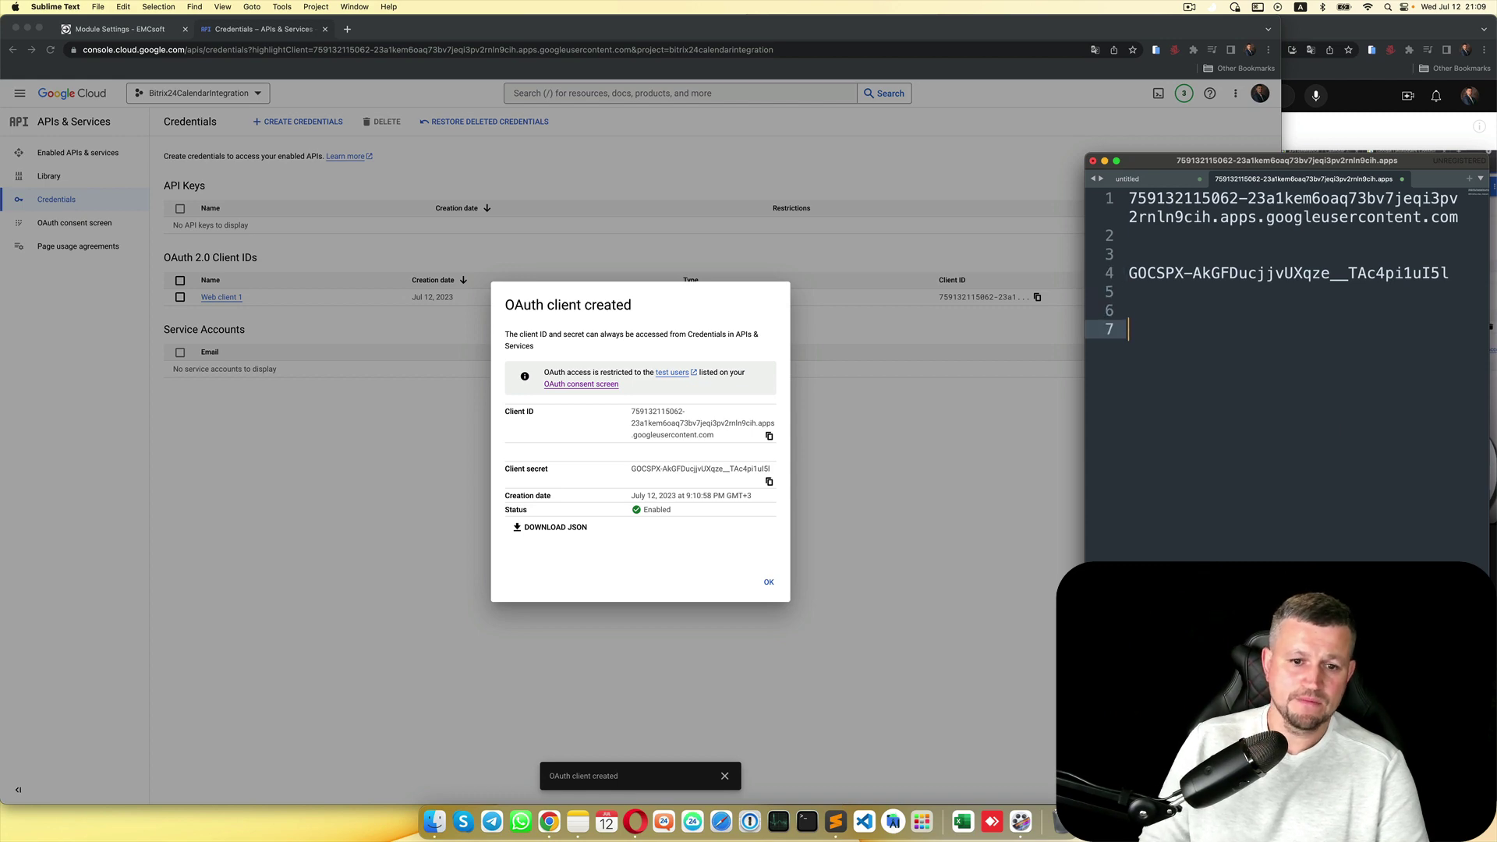
pyautogui.click(760, 581)
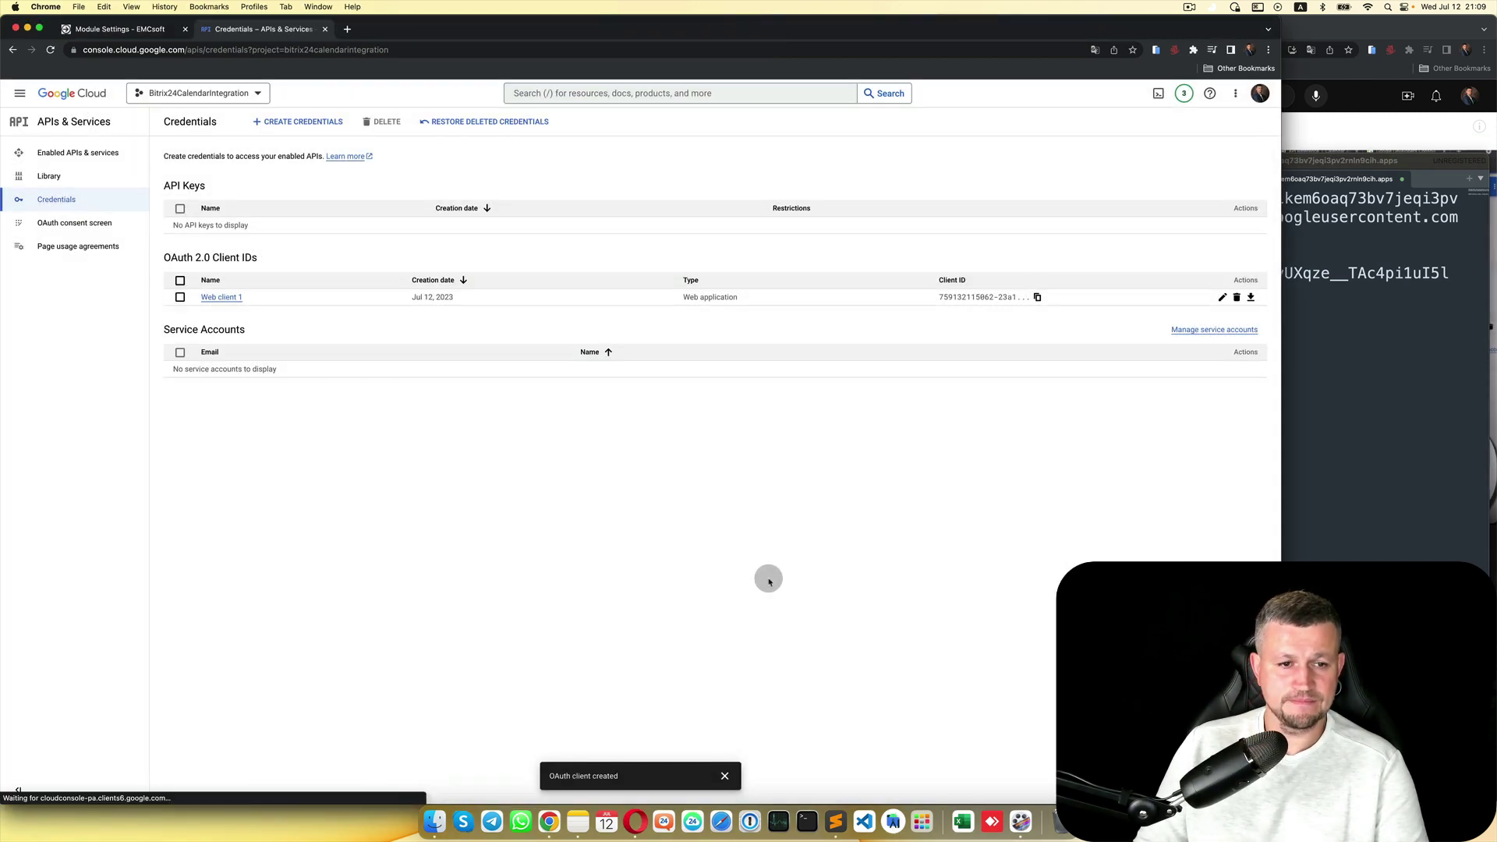
# Step: Paste the new client ID and secret from the notes into Settings For Google and apply
pyautogui.click(302, 174)
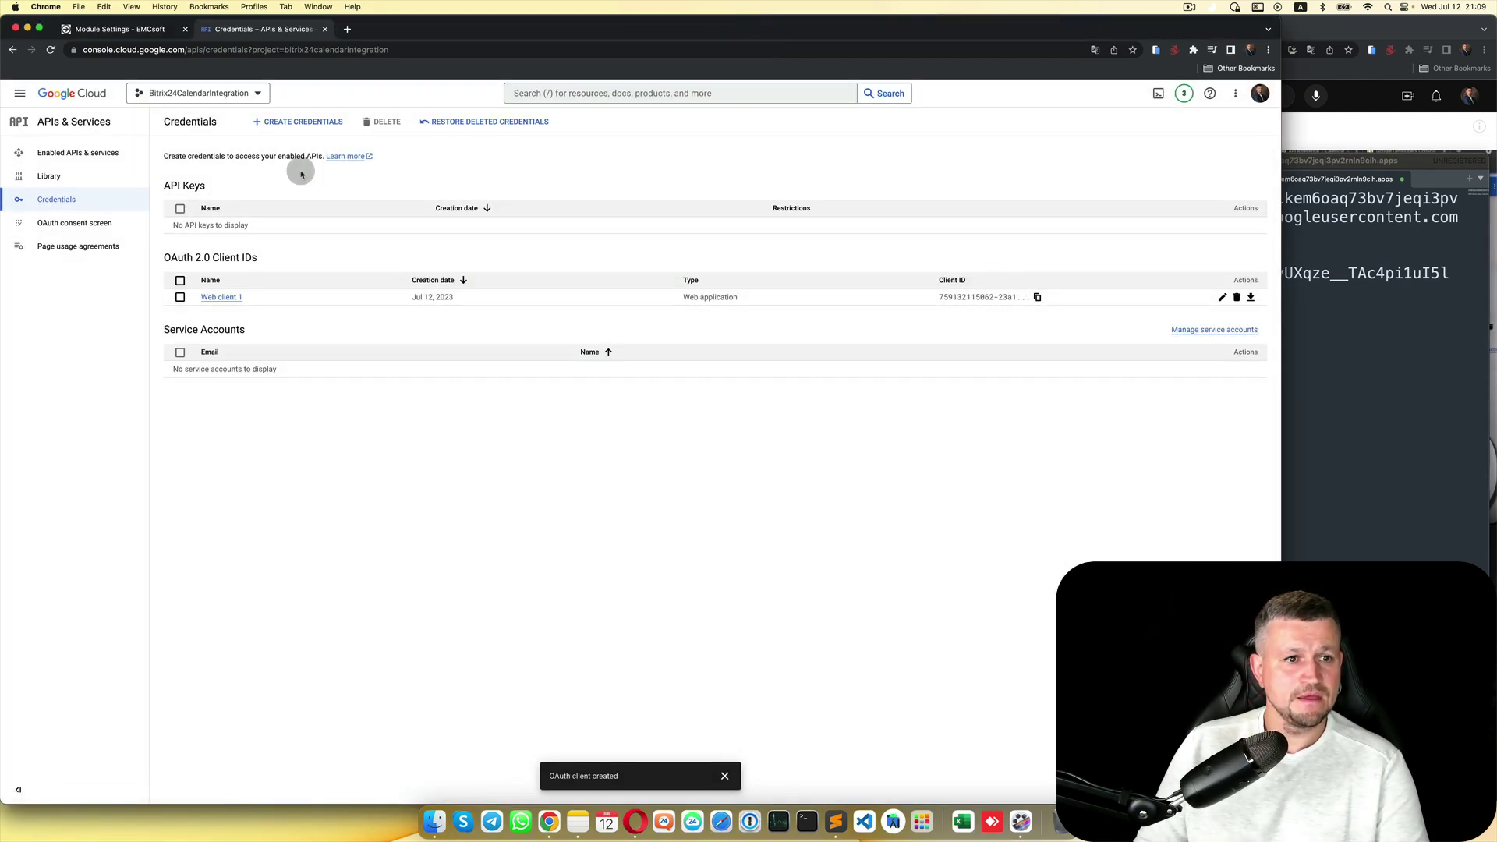
pyautogui.click(131, 33)
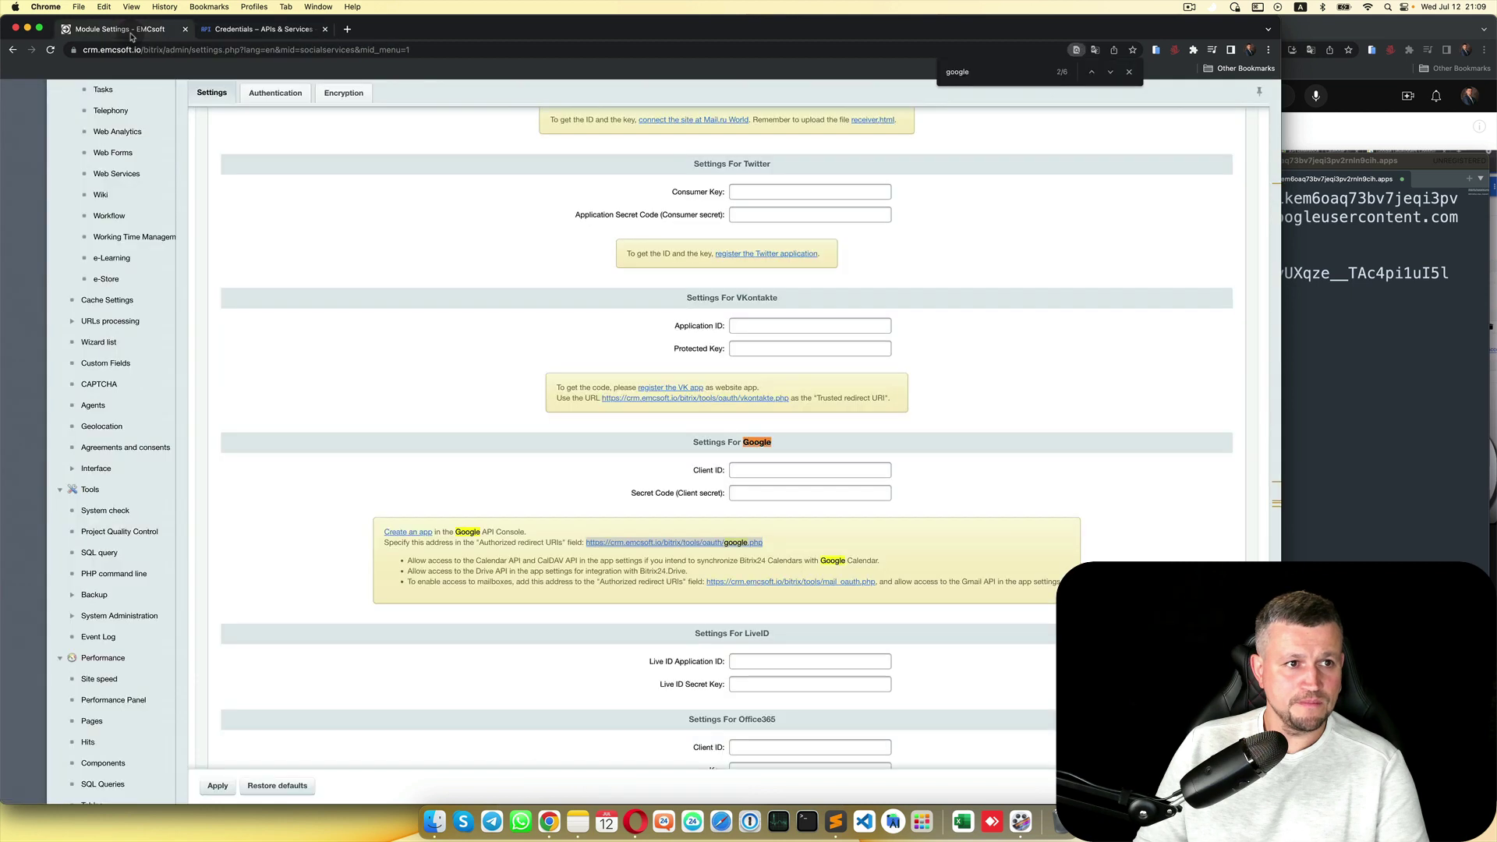
pyautogui.click(1335, 346)
pyautogui.moveTo(1459, 218); pyautogui.dragTo(1127, 196)
pyautogui.click(778, 468)
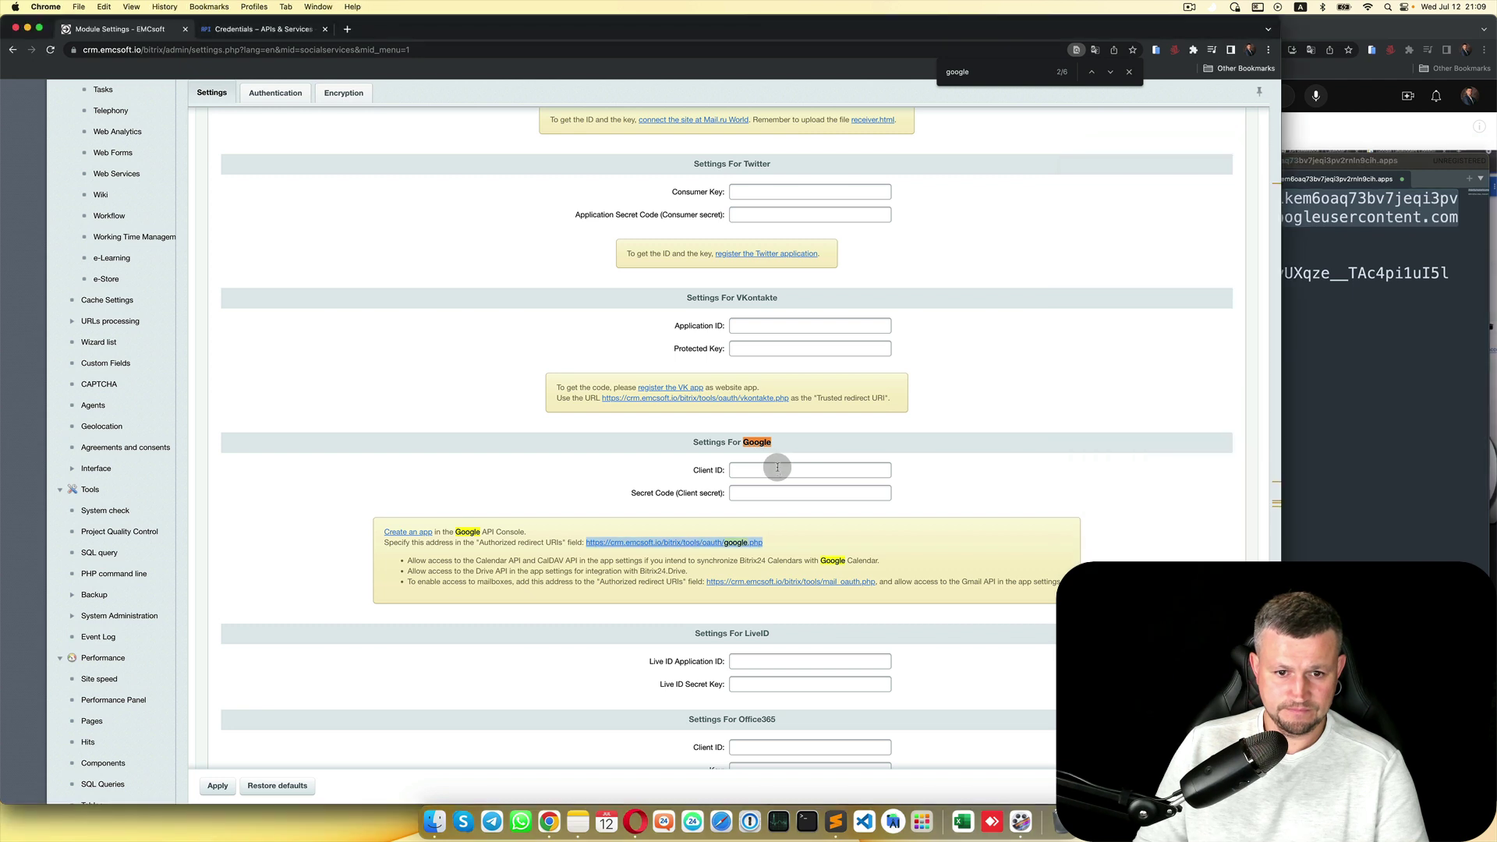
pyautogui.press('super+v')
pyautogui.click(1391, 409)
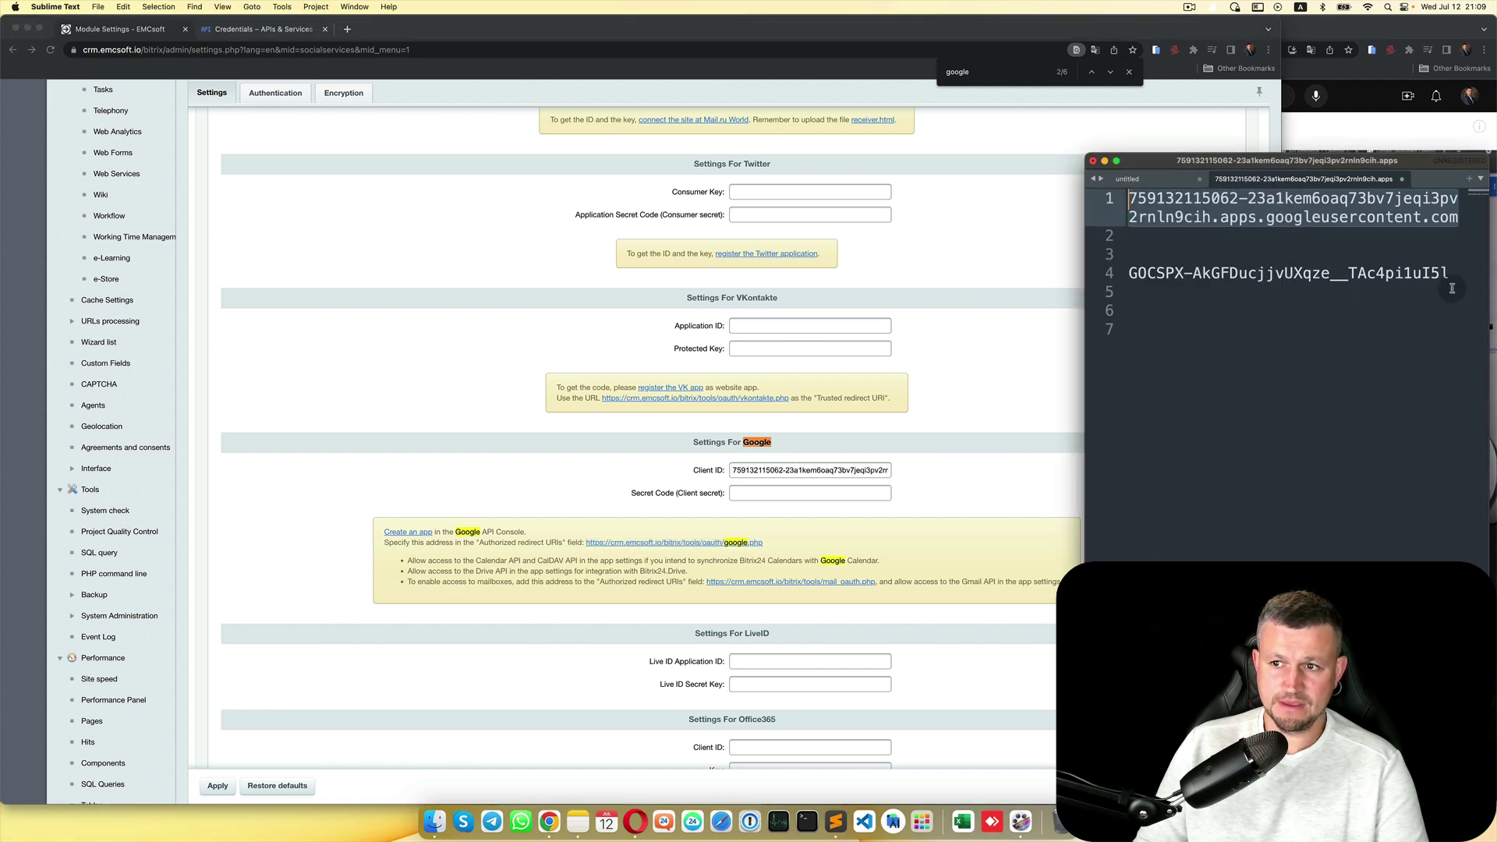
pyautogui.moveTo(1450, 274); pyautogui.dragTo(1122, 273)
pyautogui.click(767, 496)
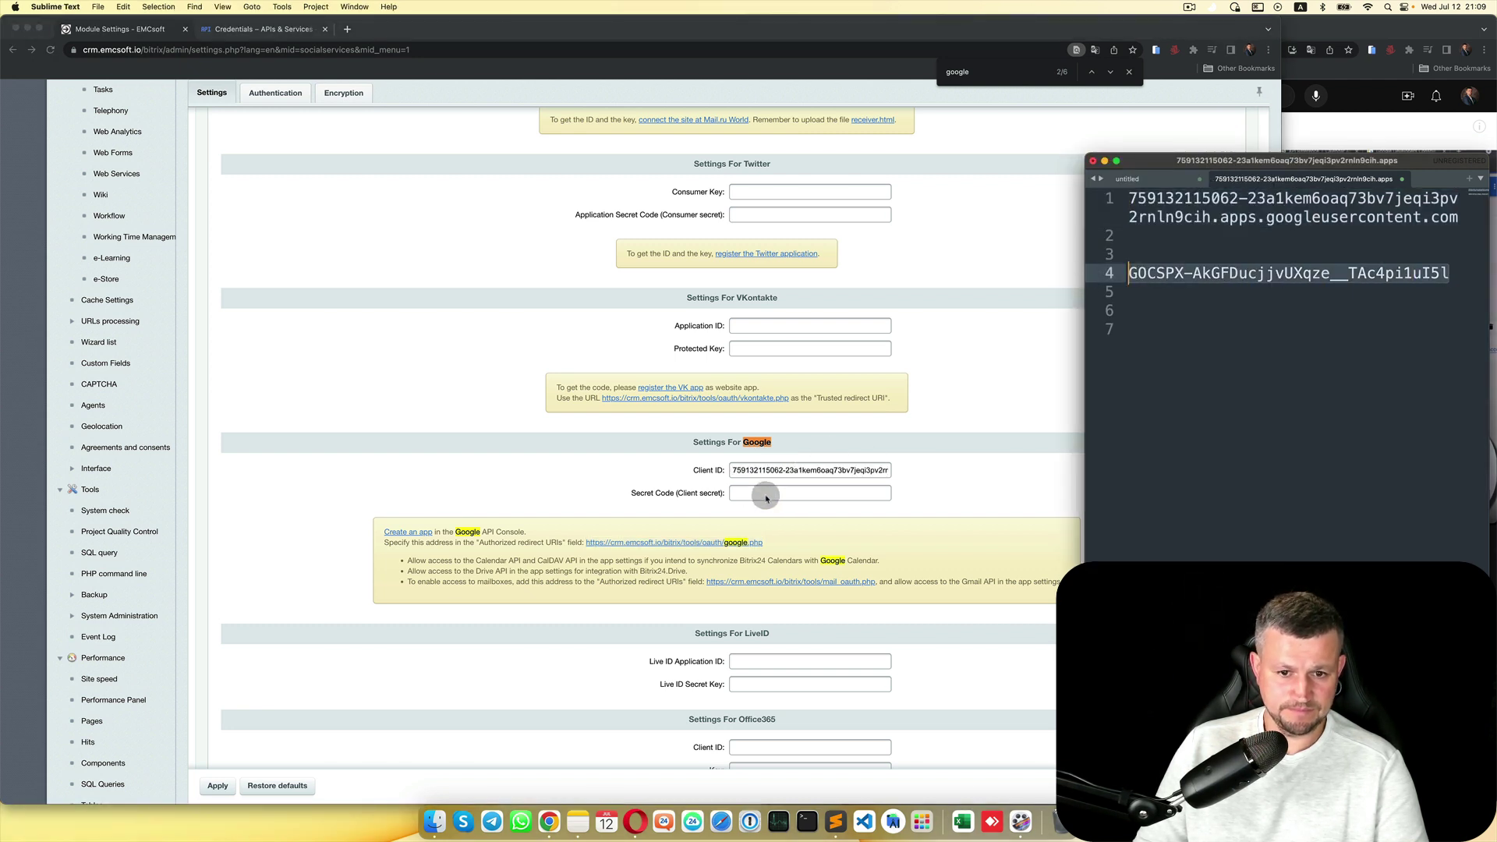
pyautogui.press('super+v')
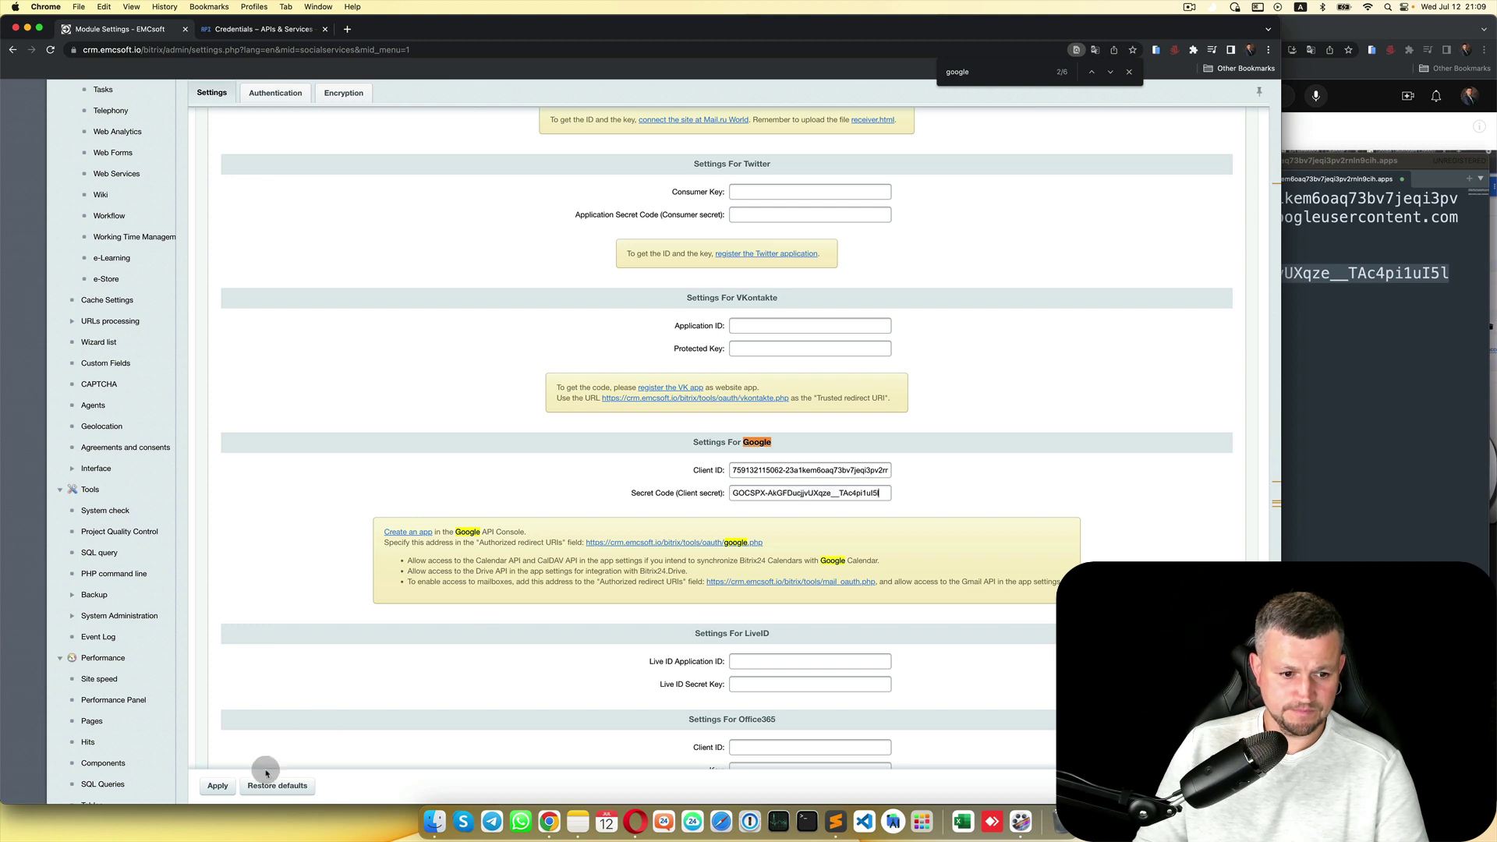
pyautogui.click(219, 787)
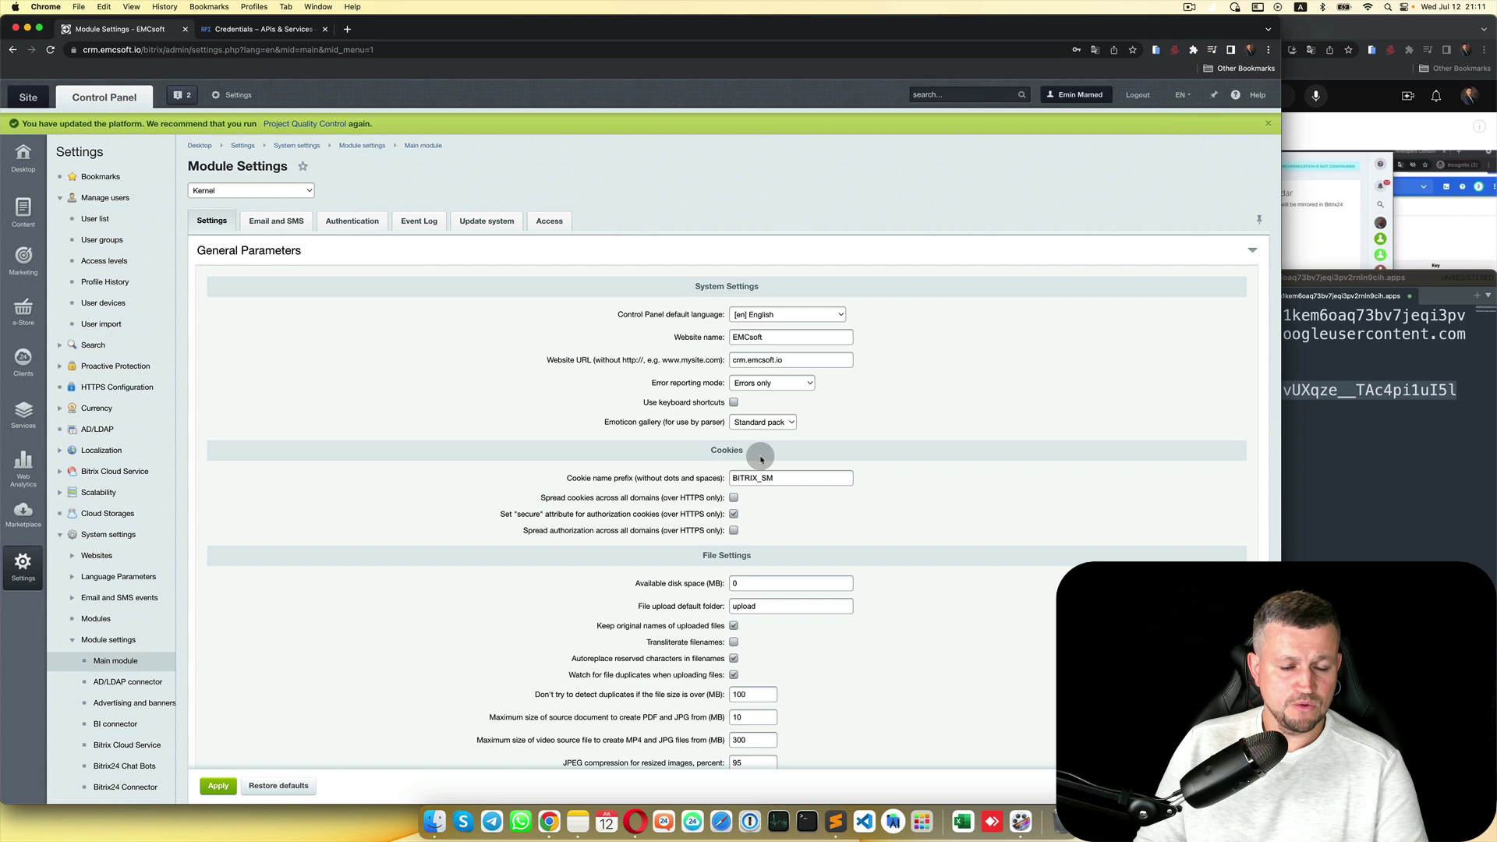
# Step: Enable self-registration for users on the main module's Authentication tab and apply
pyautogui.click(379, 503)
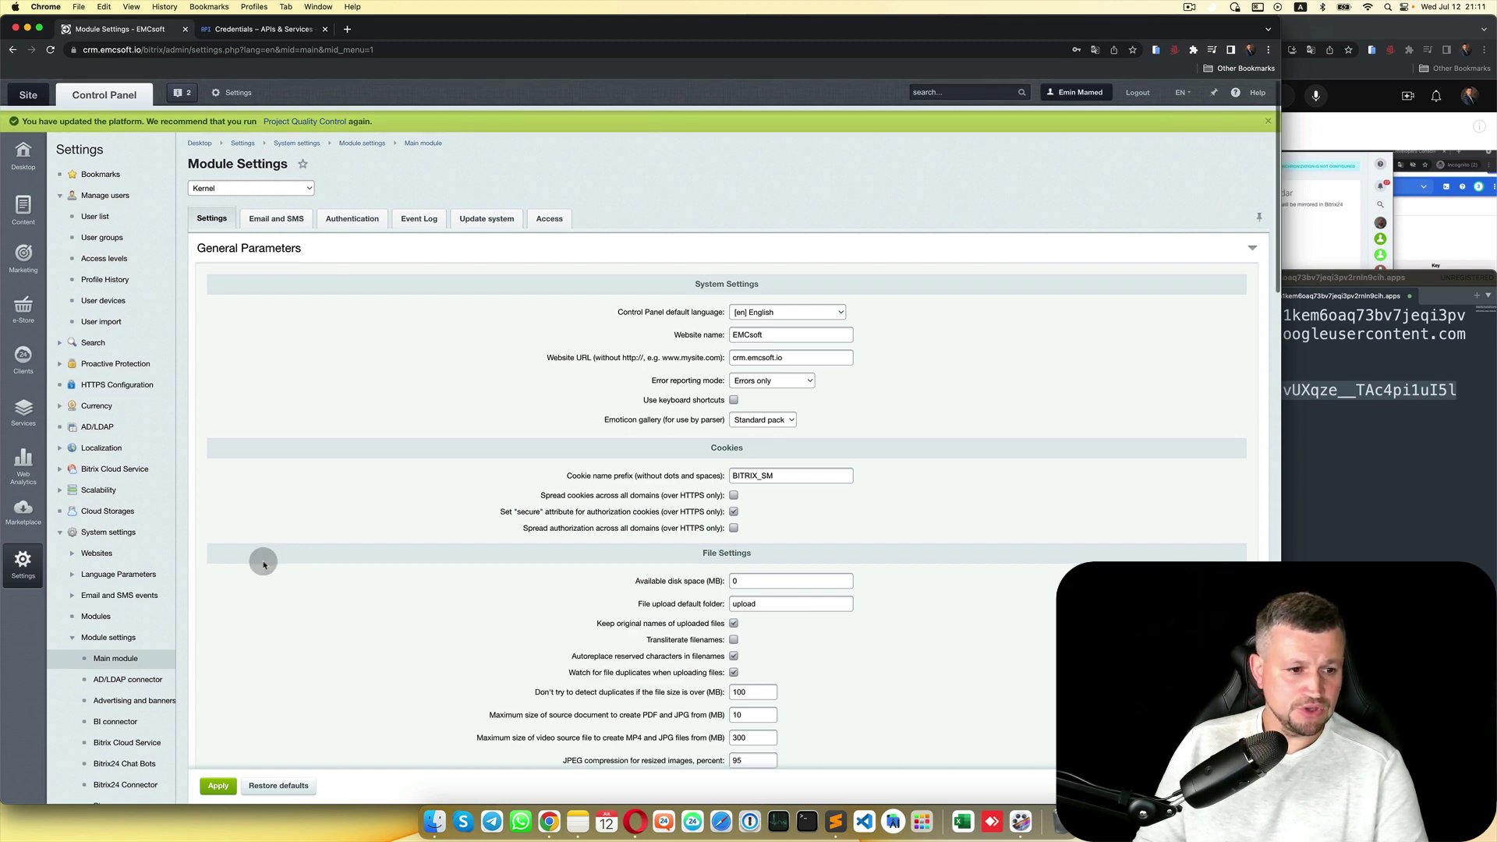
pyautogui.scroll(-3, 260, 561)
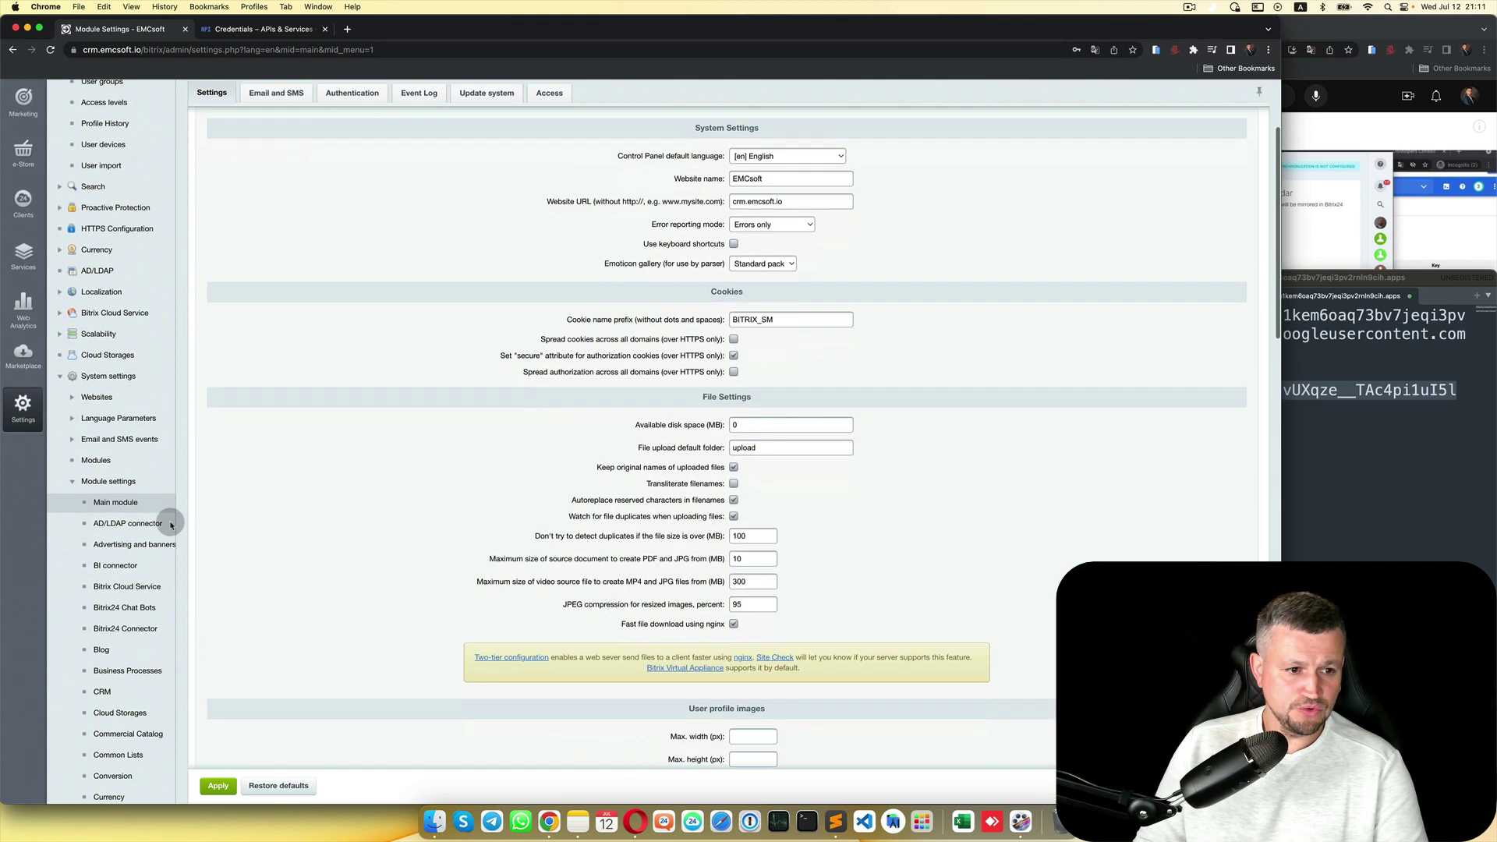
pyautogui.click(117, 487)
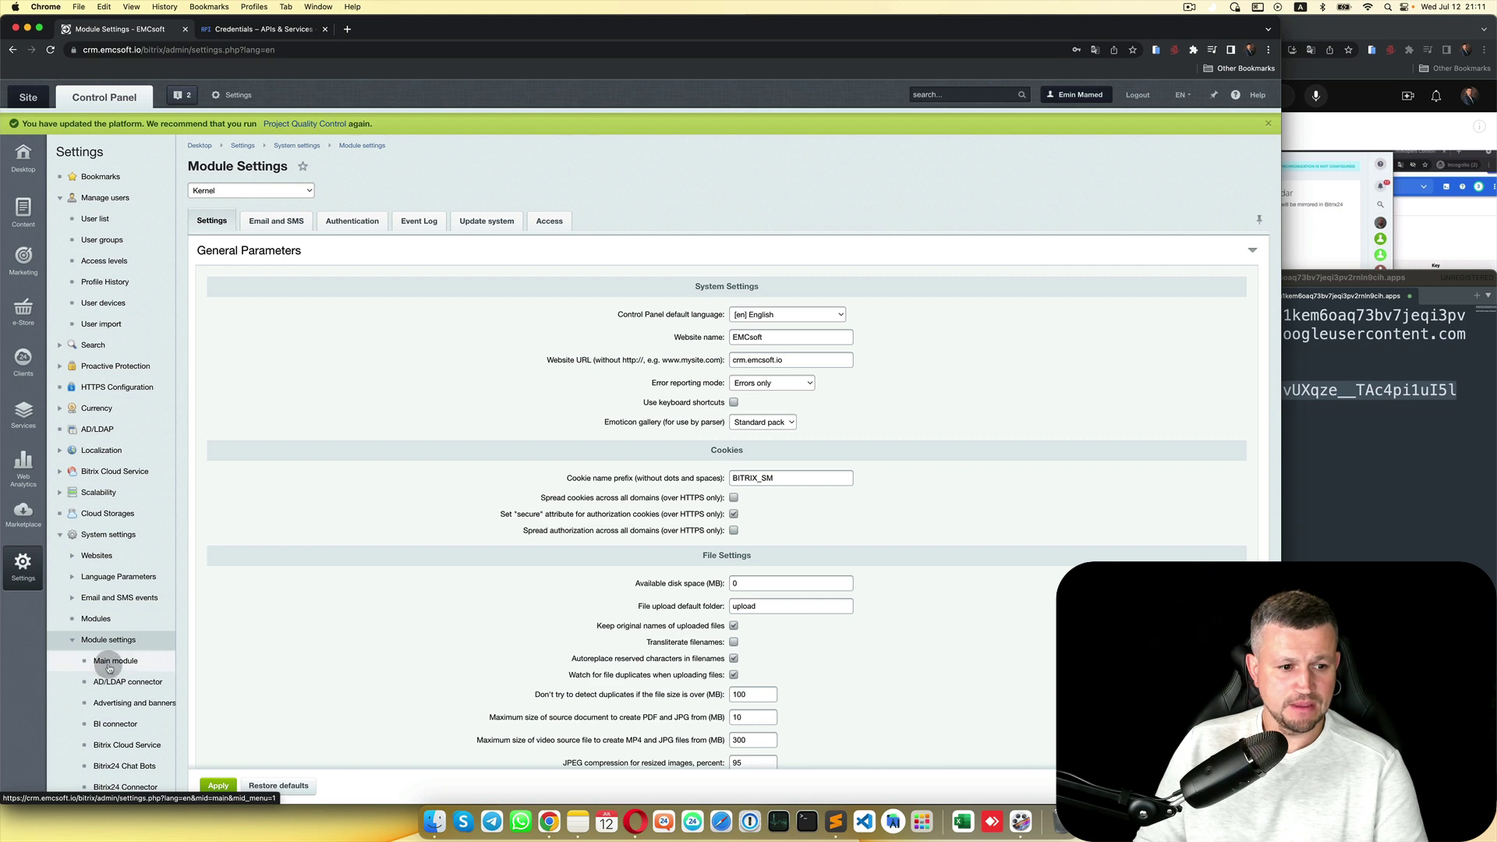
pyautogui.scroll(-5, 105, 671)
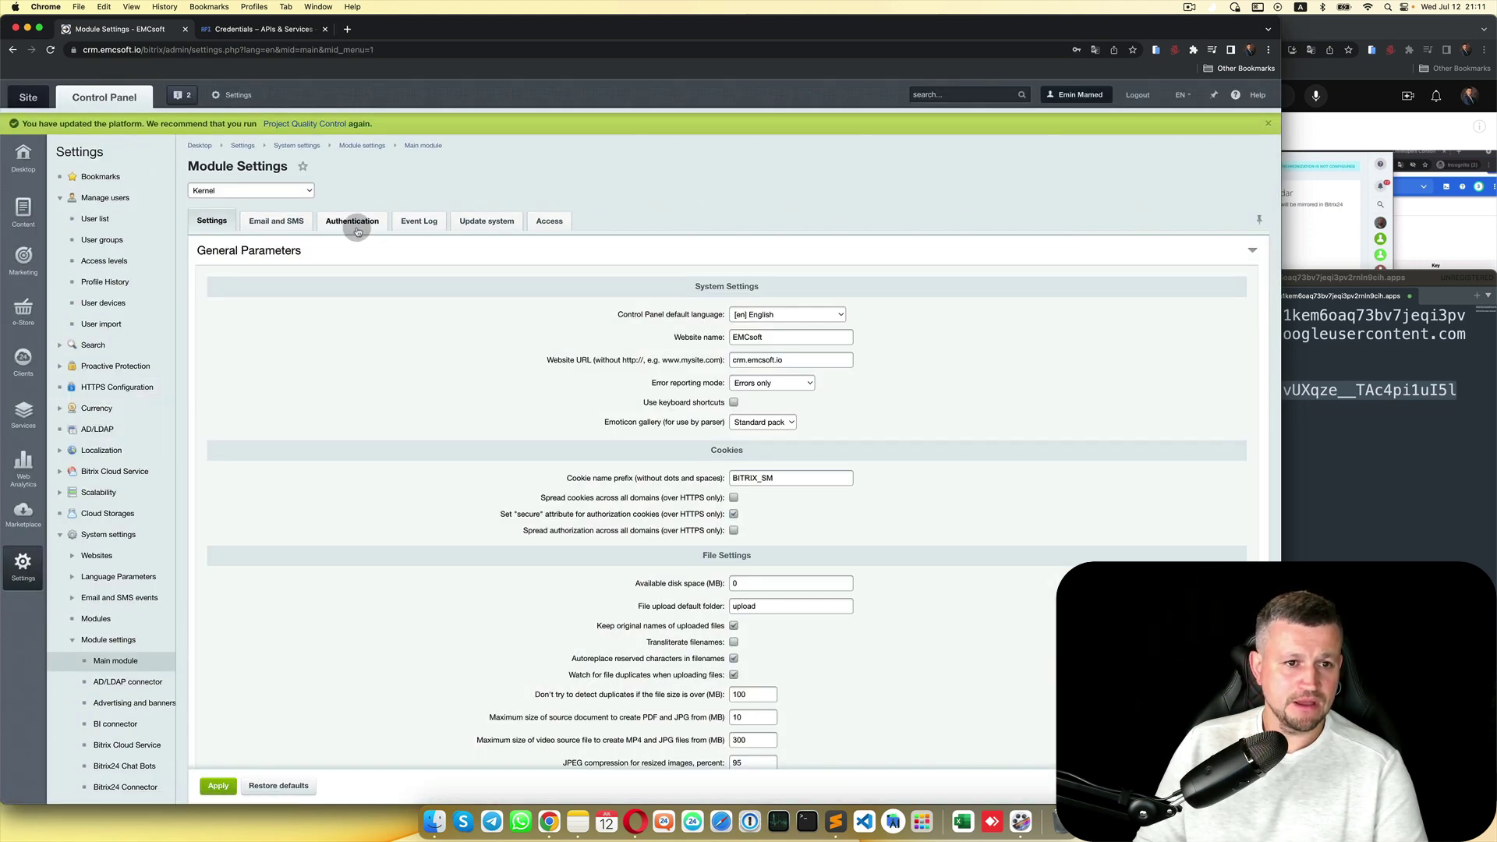
pyautogui.click(357, 225)
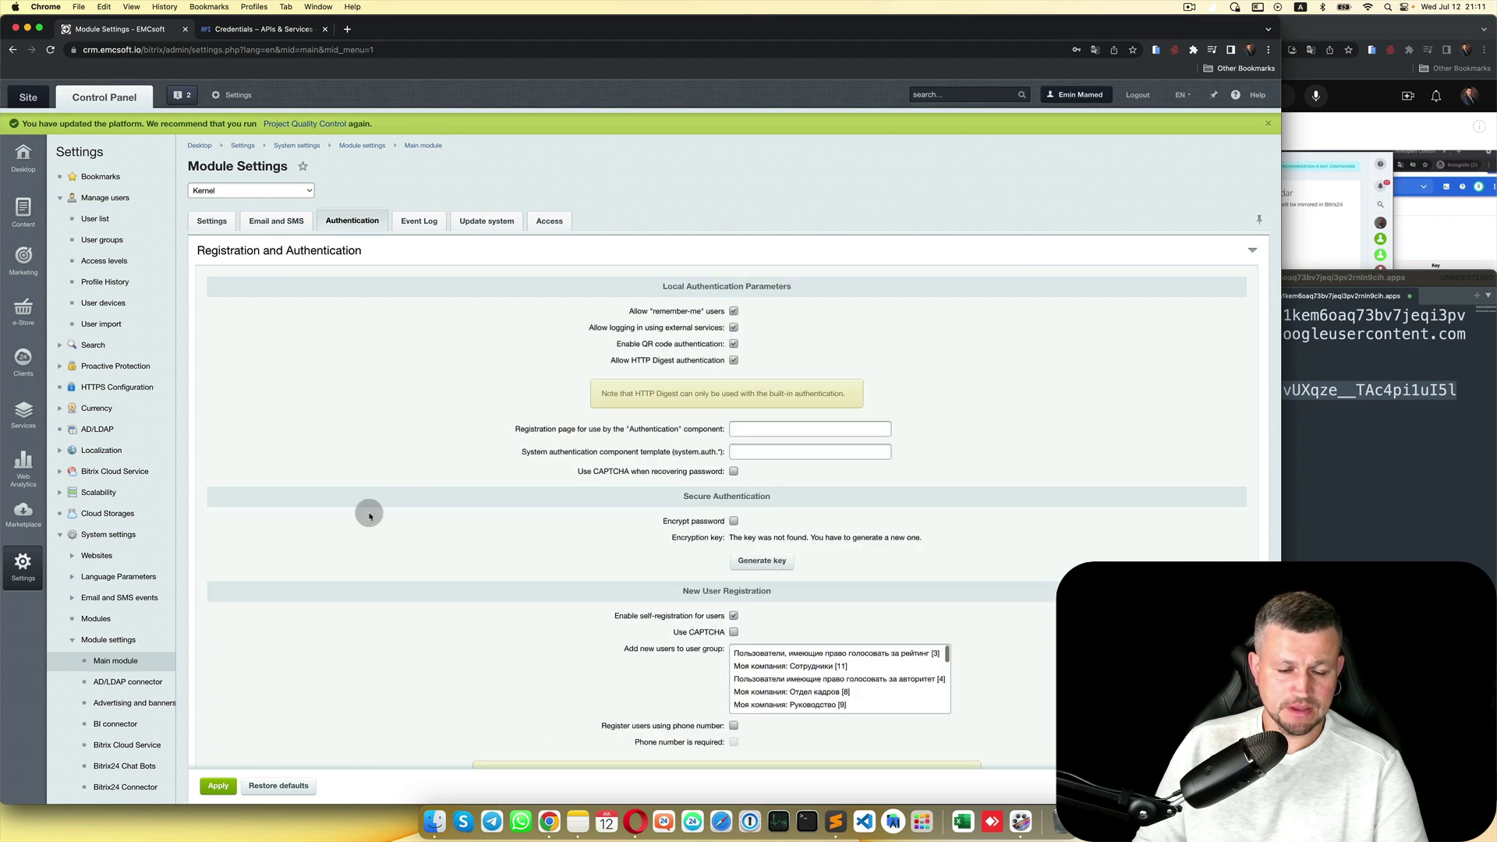
pyautogui.scroll(-6, 369, 516)
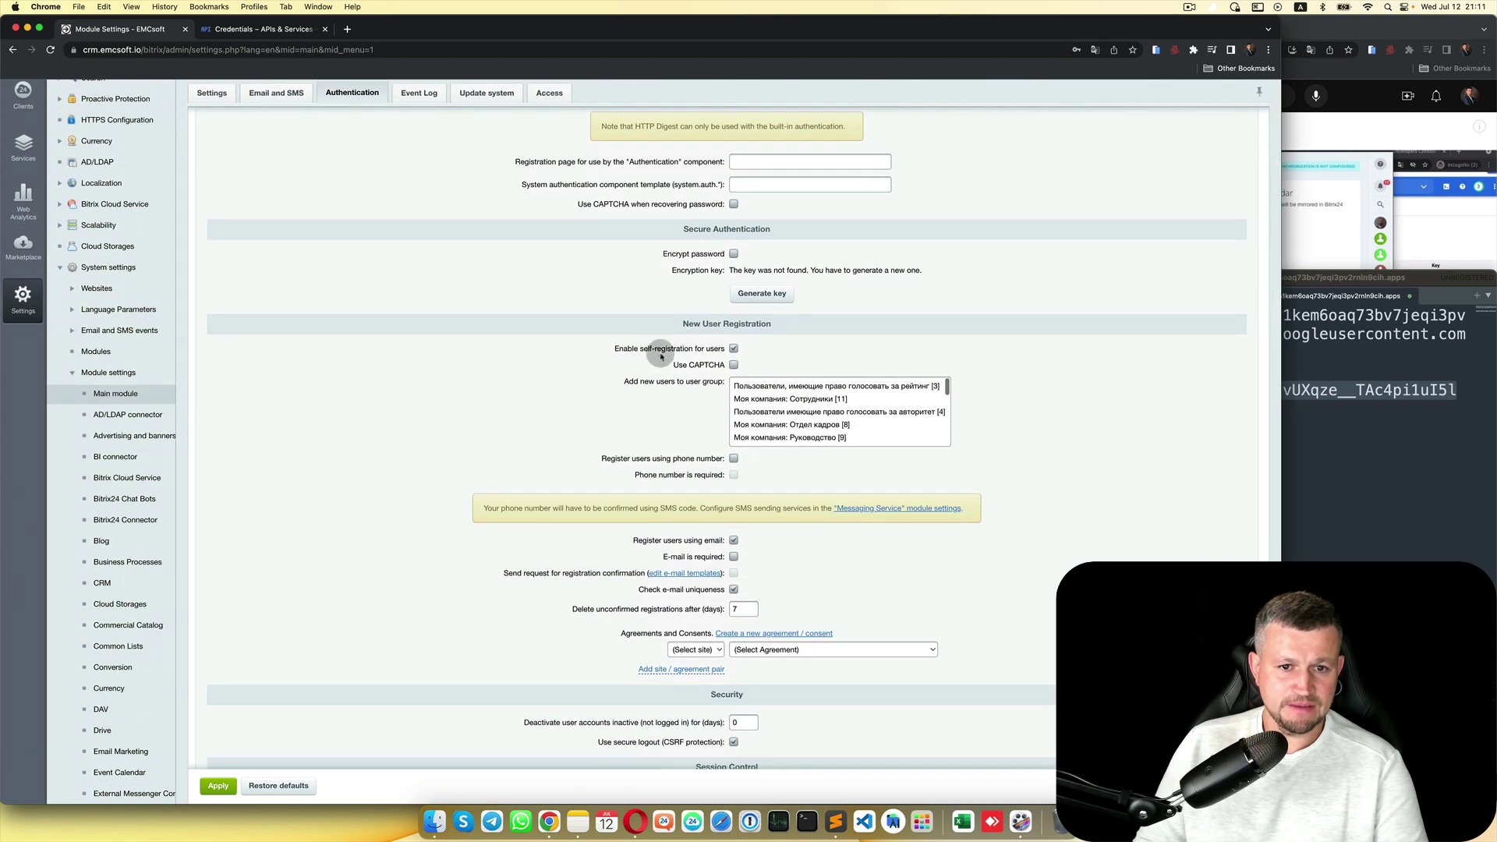
pyautogui.moveTo(628, 349); pyautogui.dragTo(735, 353)
pyautogui.click(735, 351)
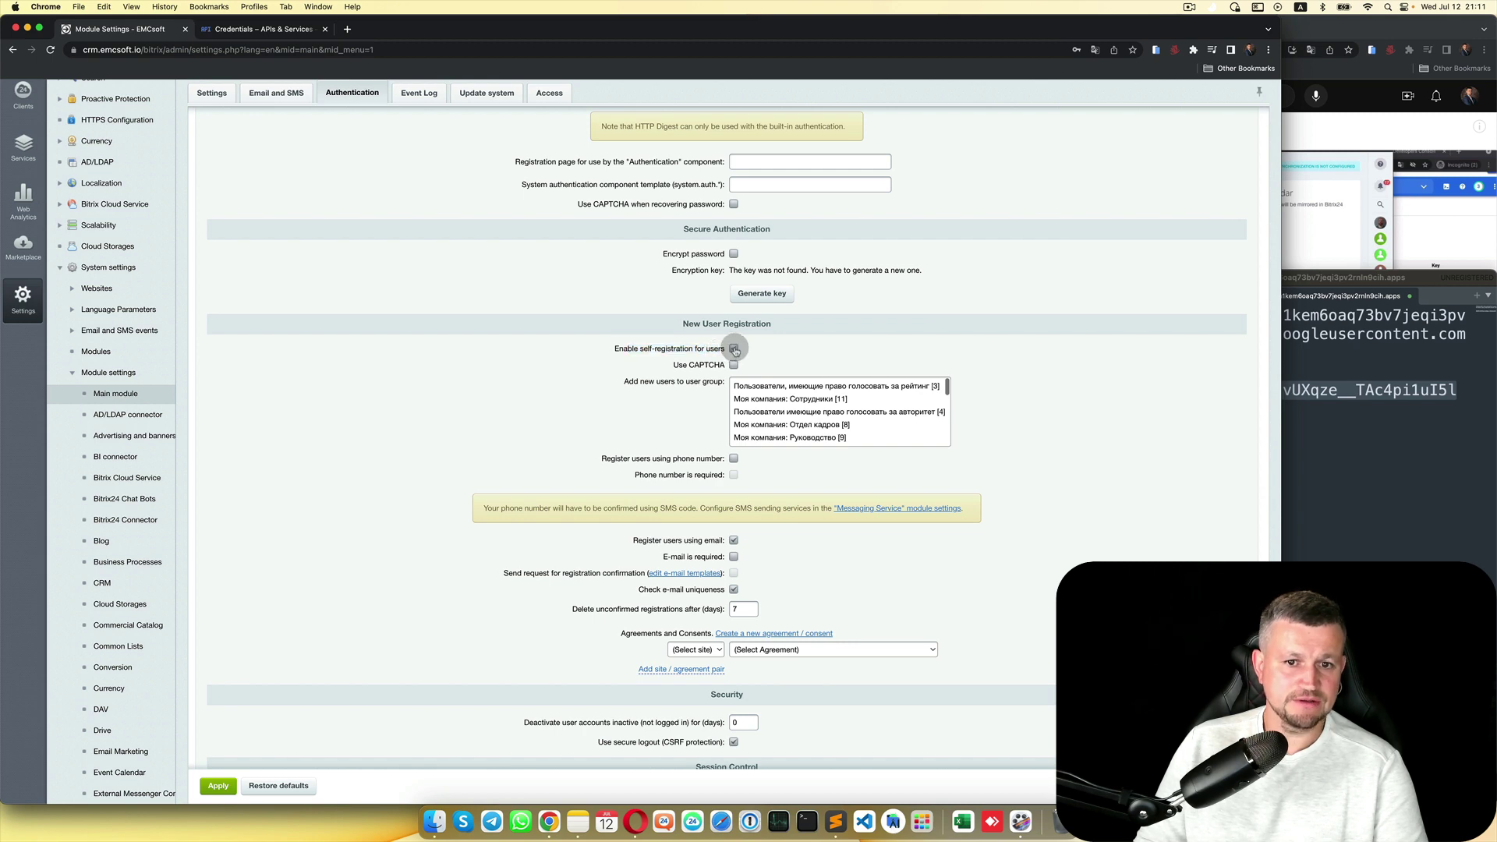
pyautogui.click(218, 786)
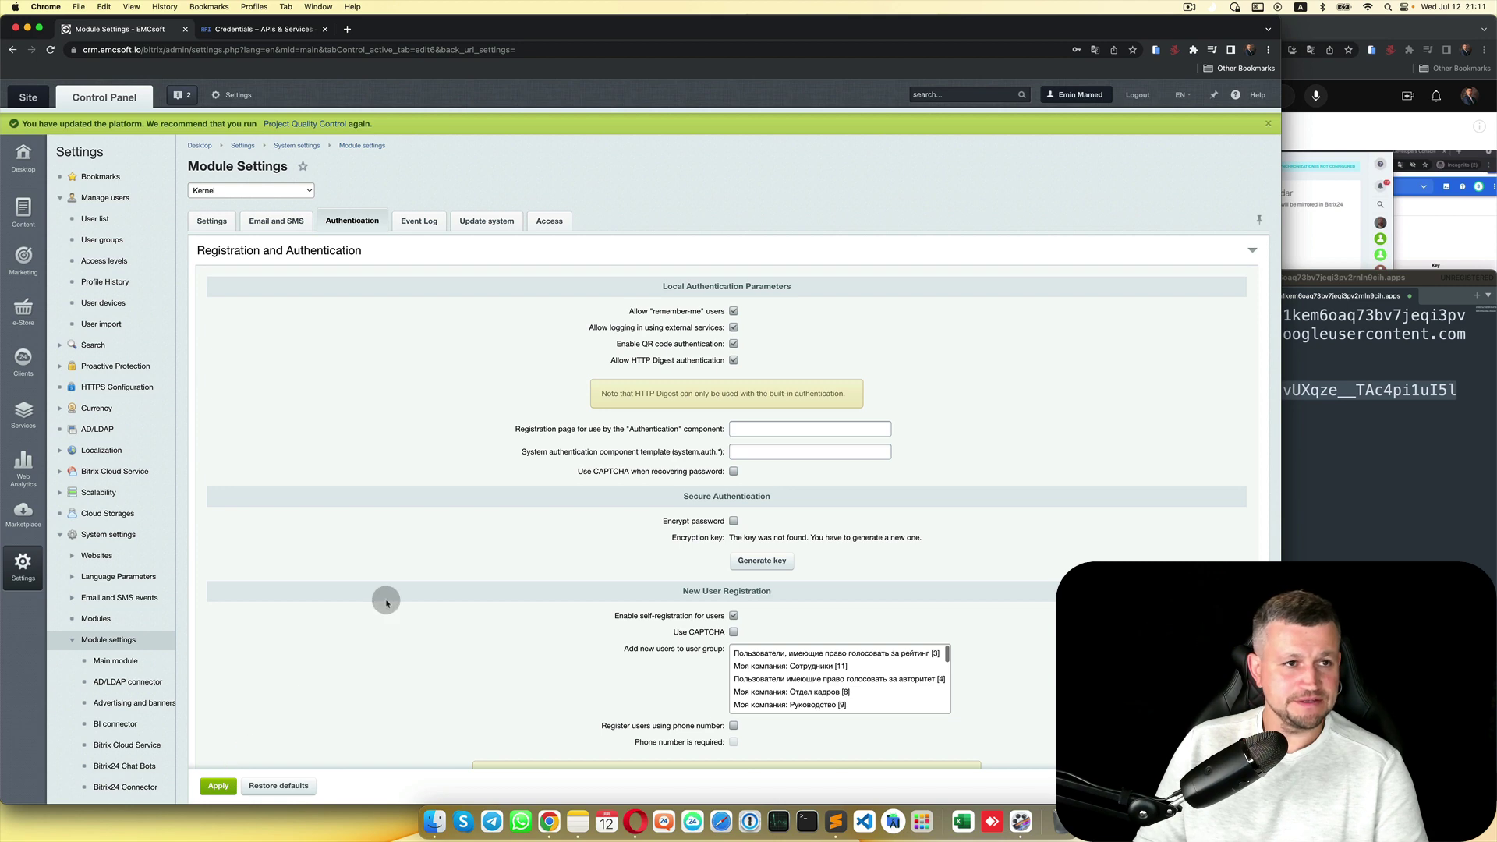
# Step: Open the Bitrix24 calendar and begin connecting Google Calendar with the chosen Google account
pyautogui.click(31, 98)
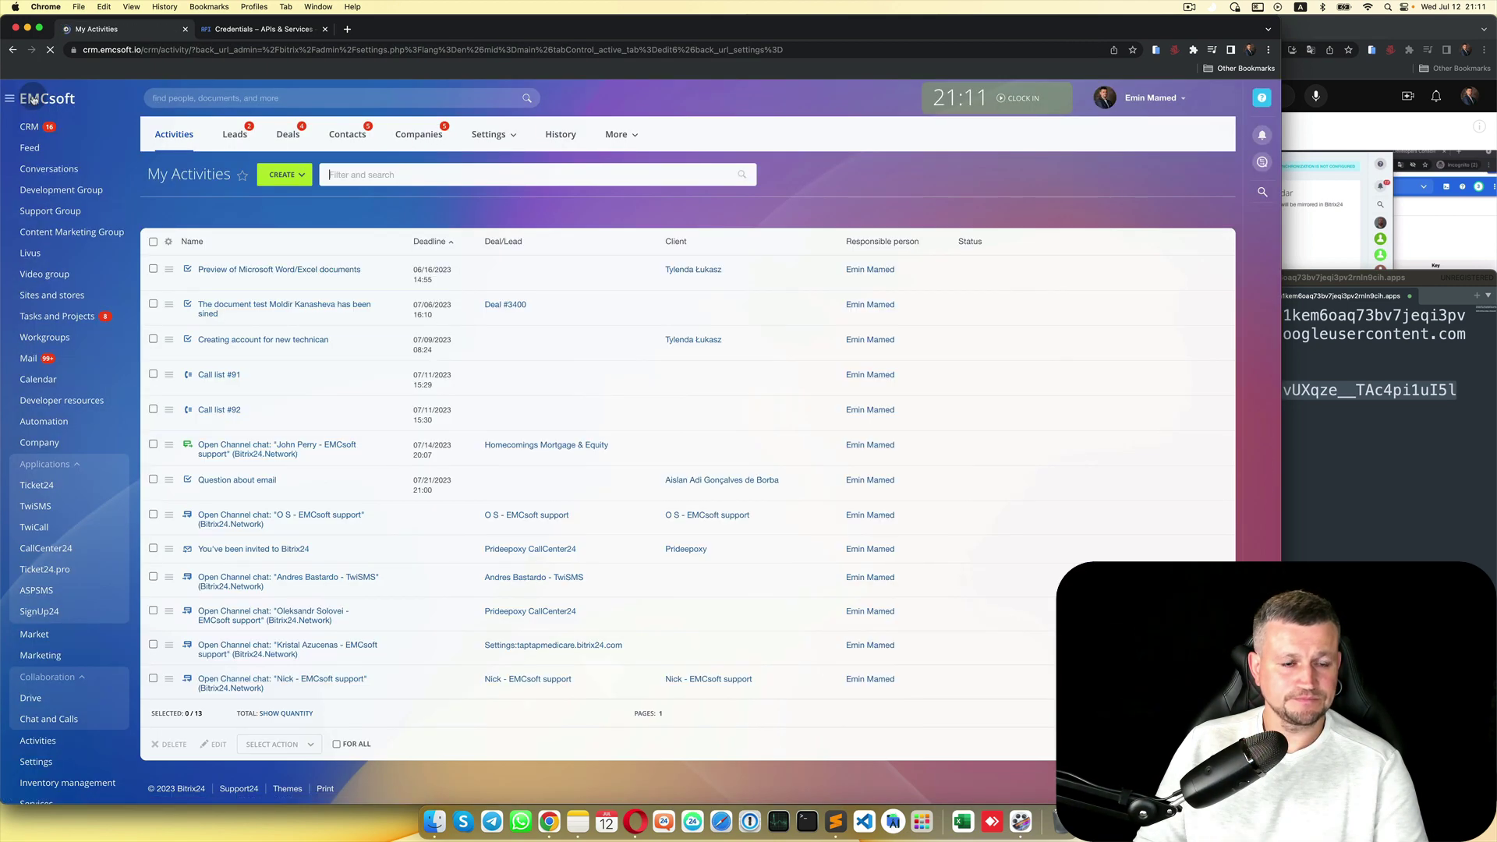
pyautogui.click(58, 376)
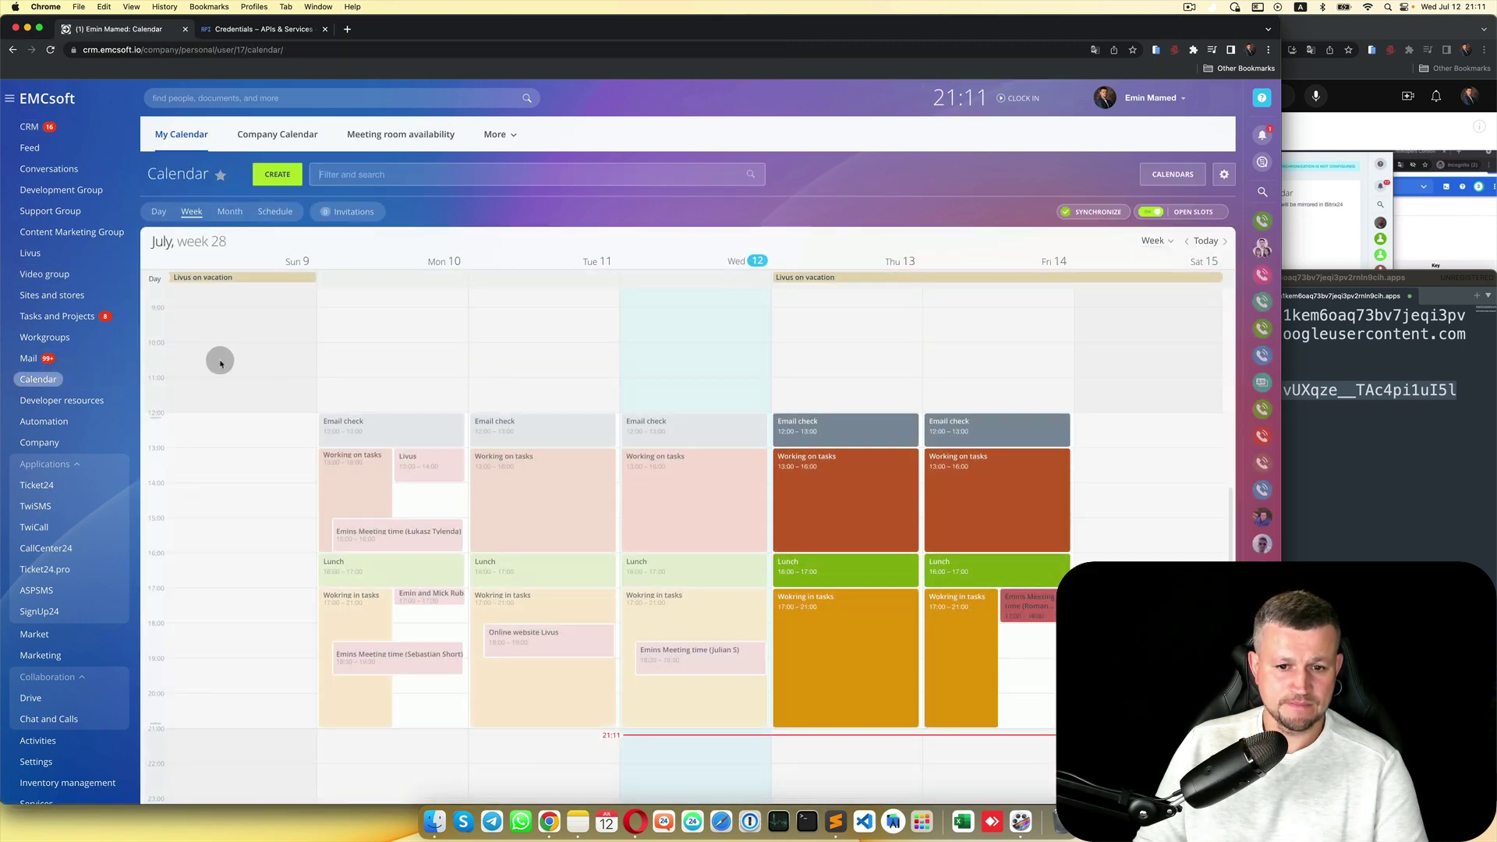
pyautogui.click(1111, 212)
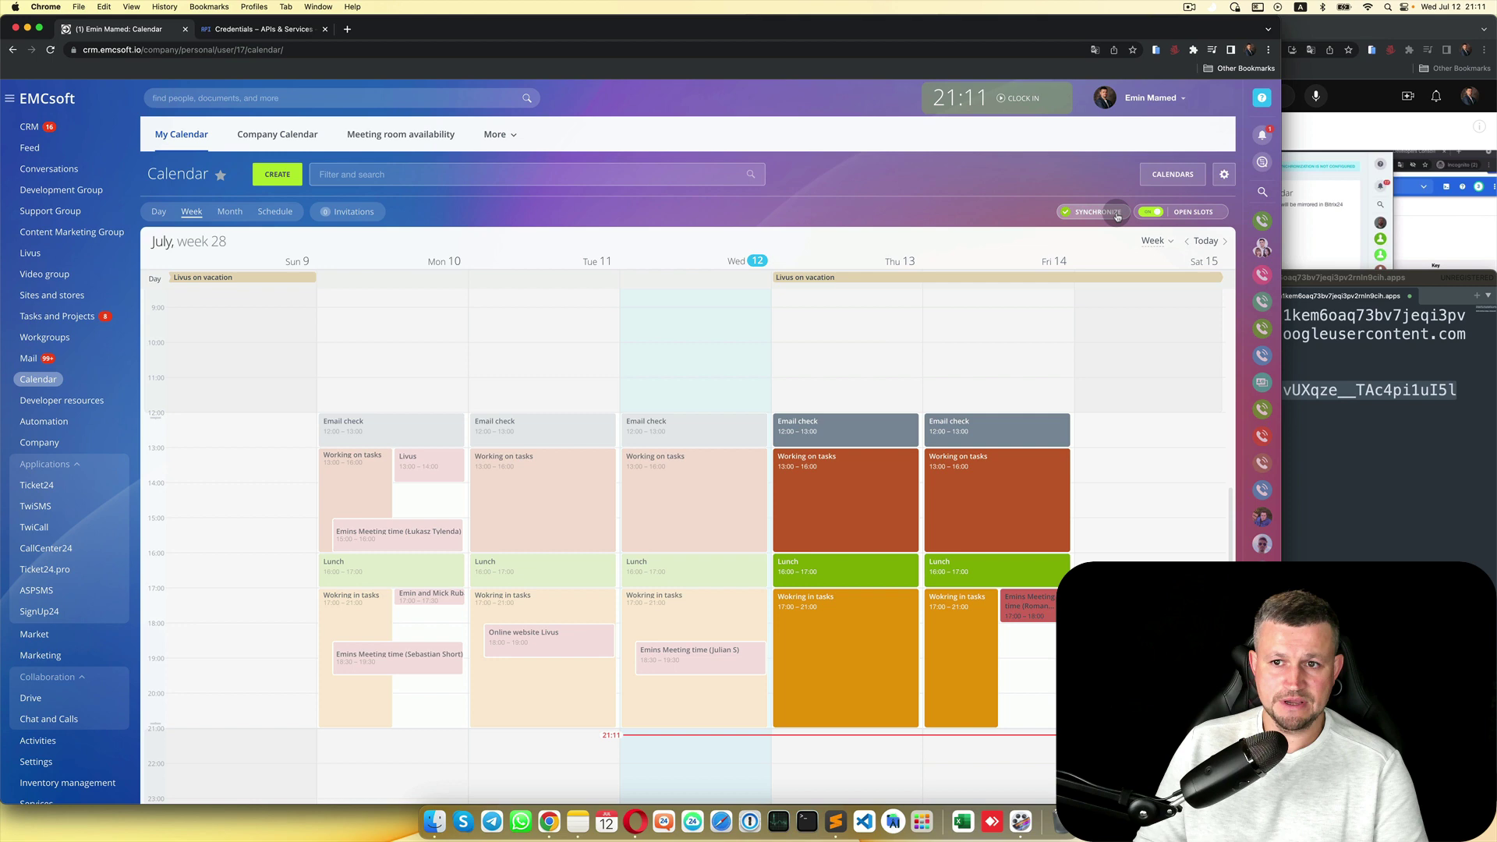
pyautogui.click(1155, 245)
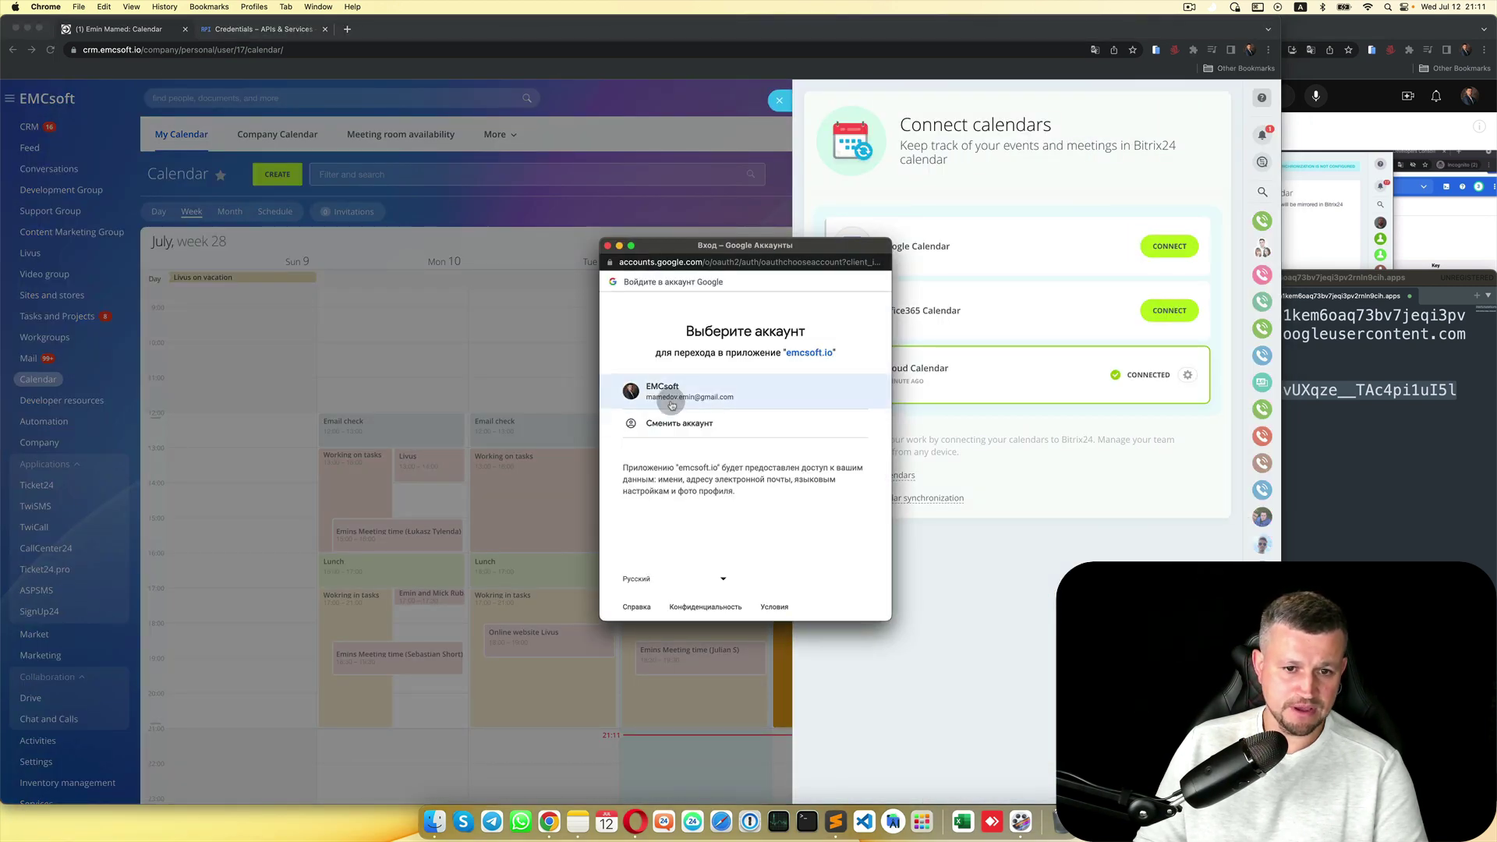
pyautogui.click(672, 402)
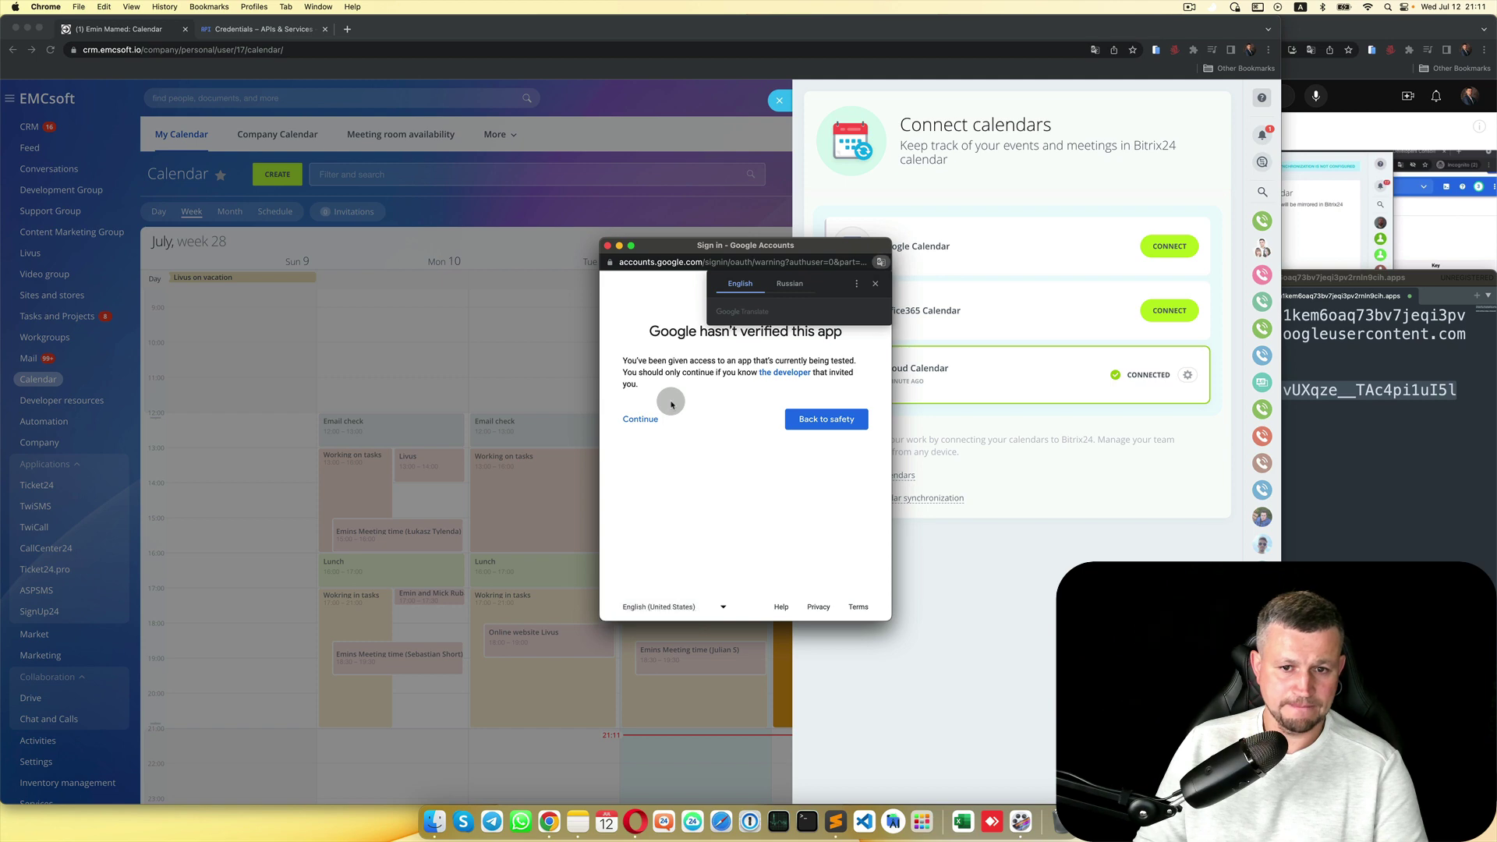
pyautogui.click(636, 420)
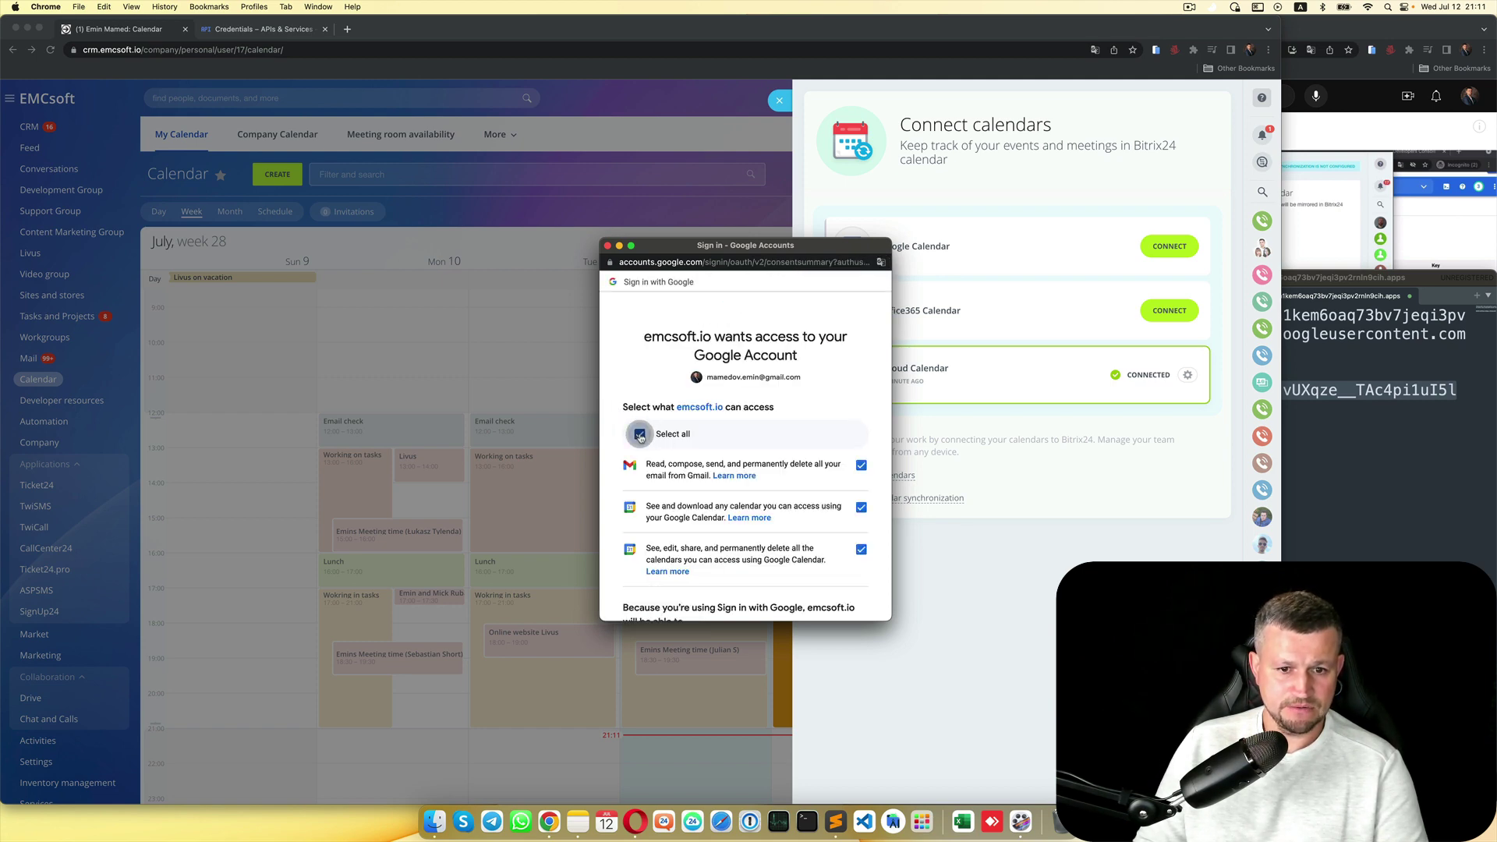
# Step: Grant calendar-only access without Gmail and confirm the successful synchronization
pyautogui.scroll(-5, 702, 421)
pyautogui.scroll(3, 780, 390)
pyautogui.click(861, 355)
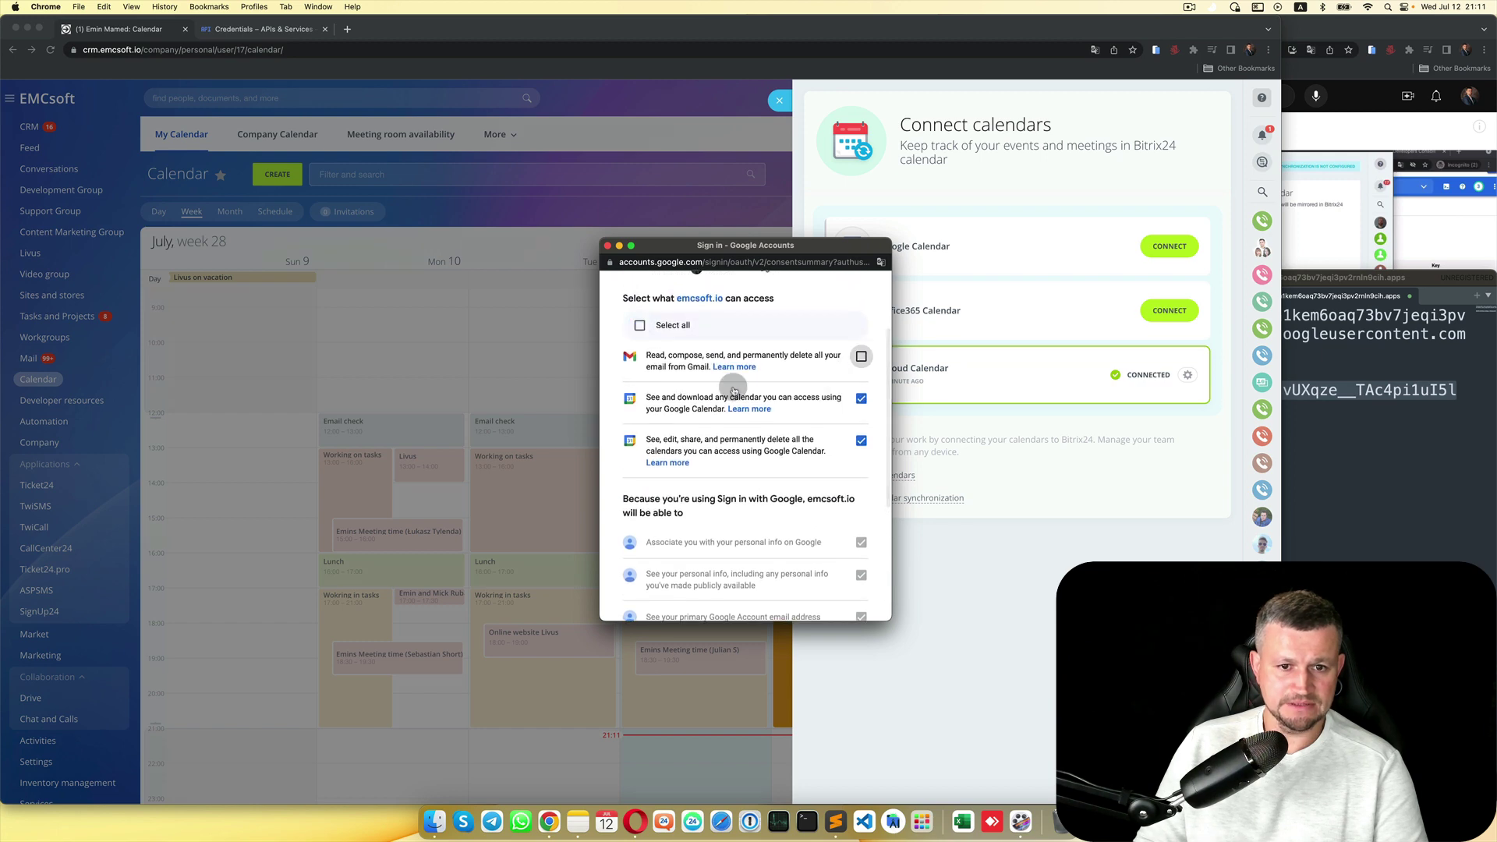
pyautogui.scroll(-5, 763, 417)
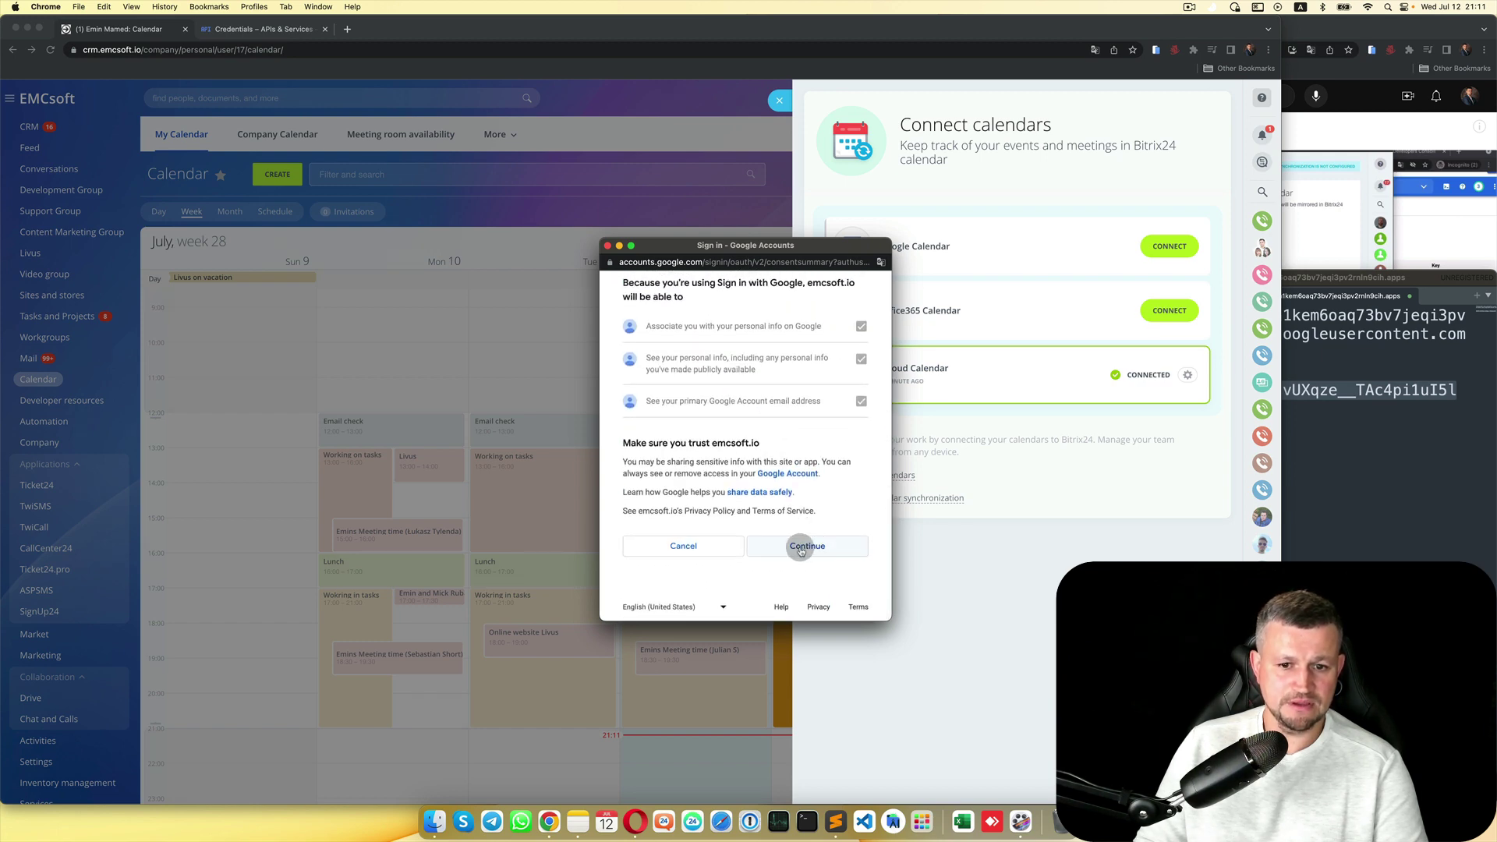
pyautogui.click(801, 551)
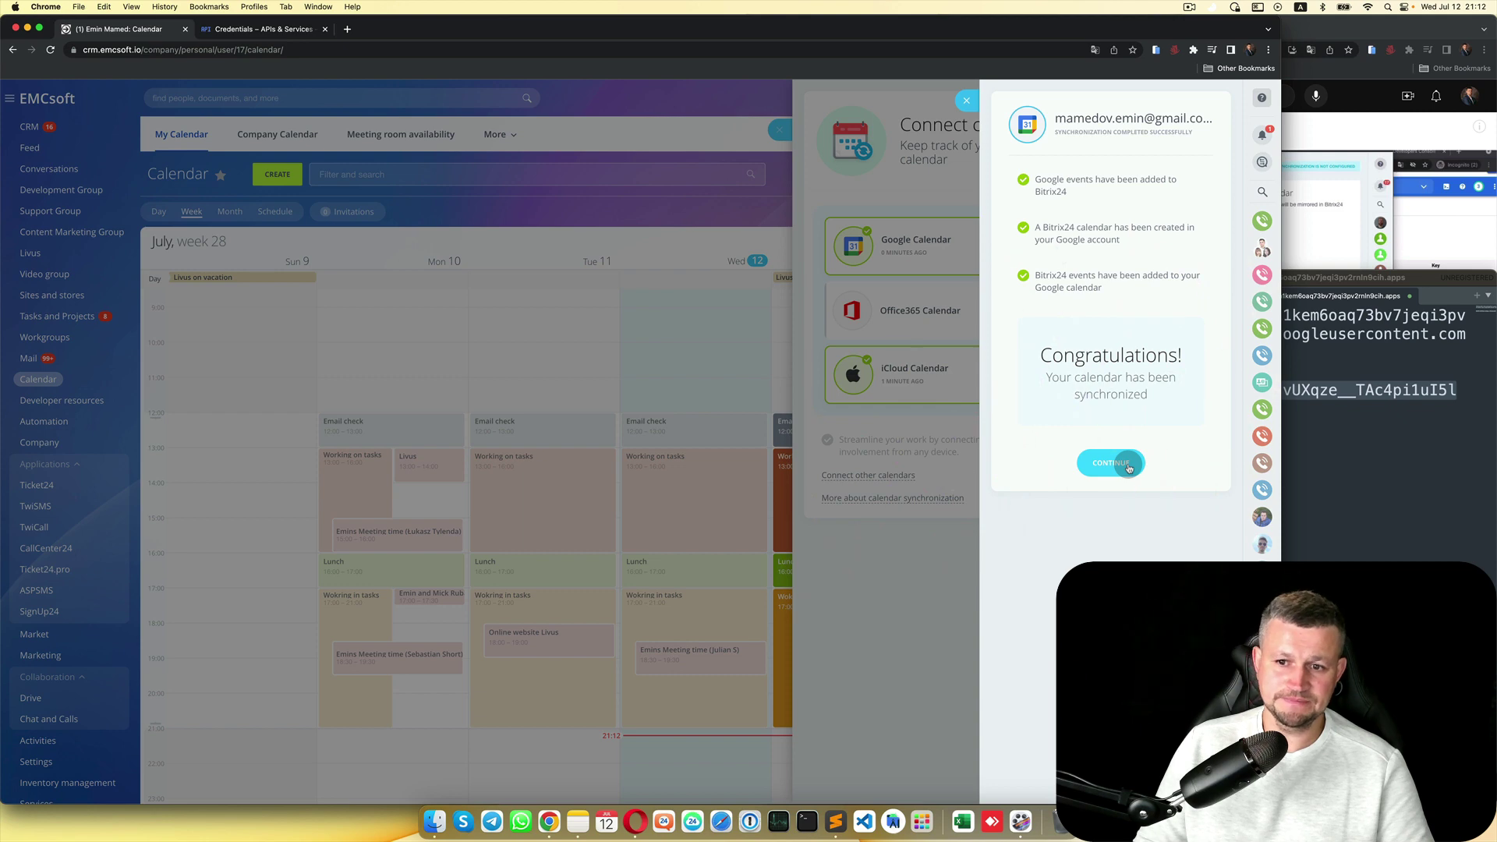
pyautogui.click(1128, 466)
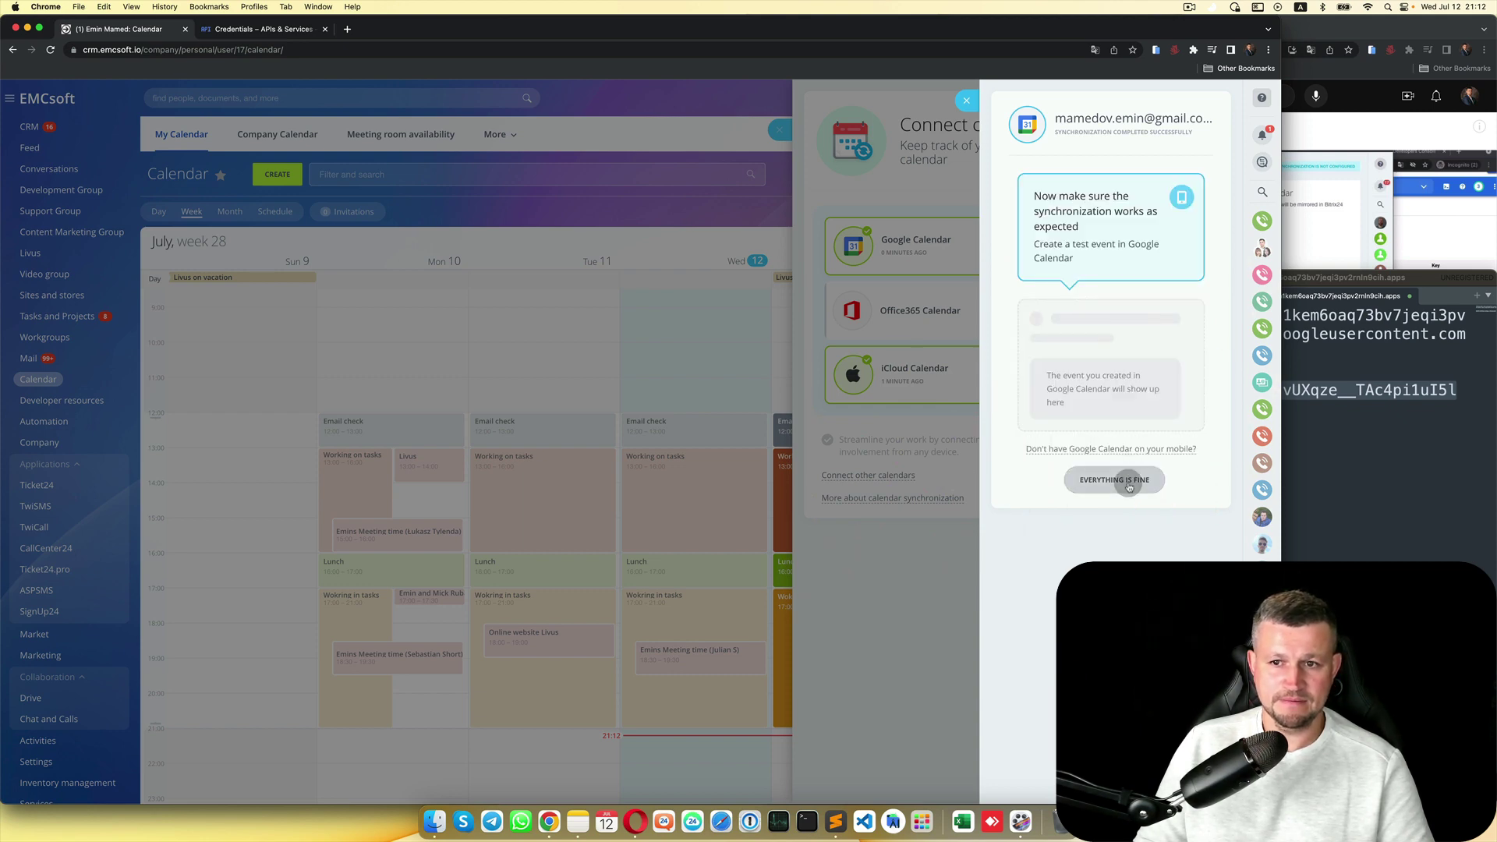
pyautogui.click(1128, 478)
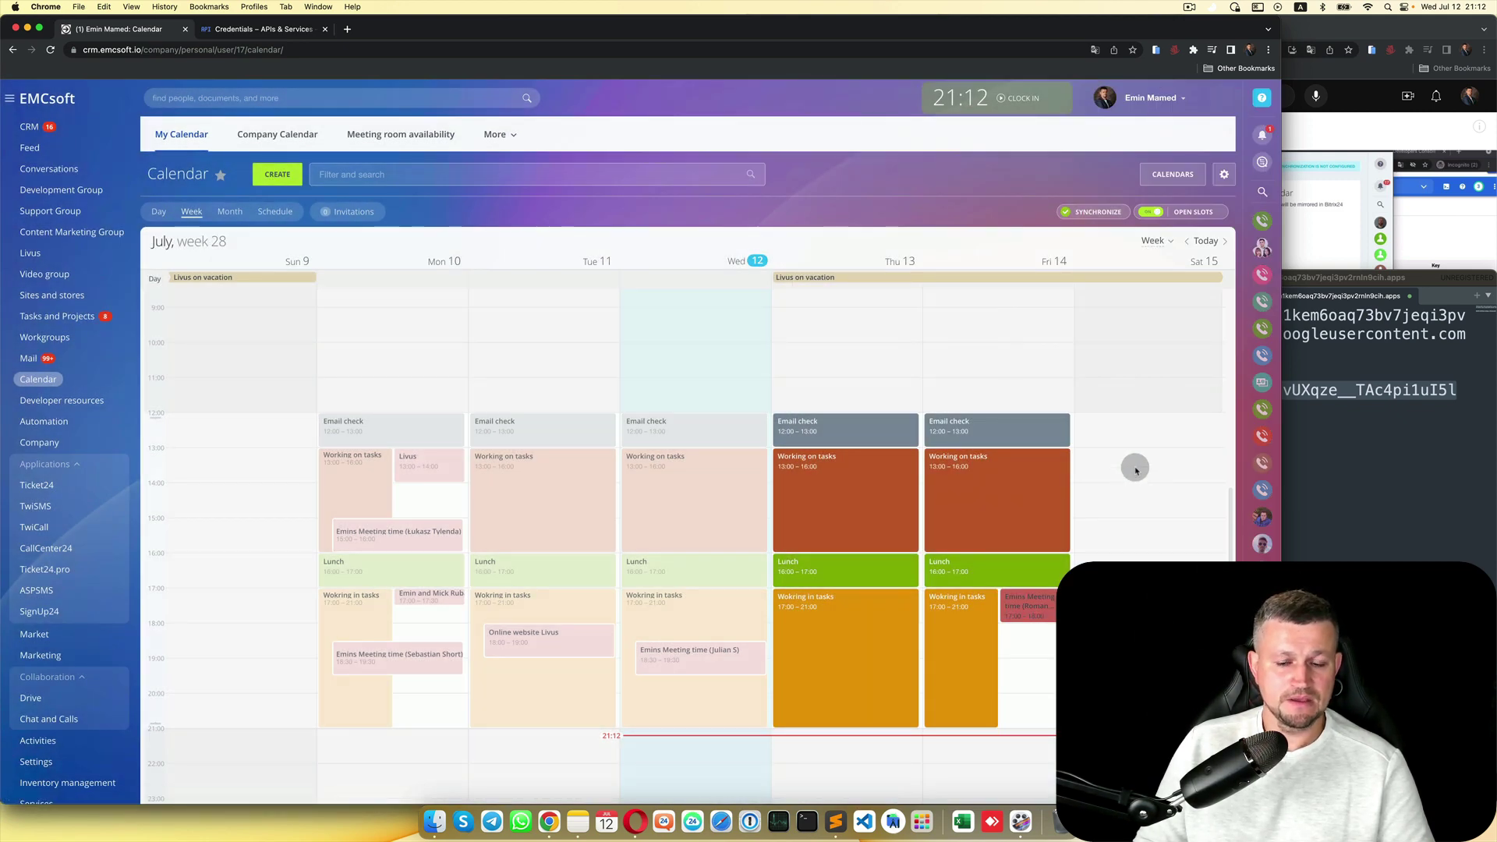
pyautogui.scroll(-1, 1136, 470)
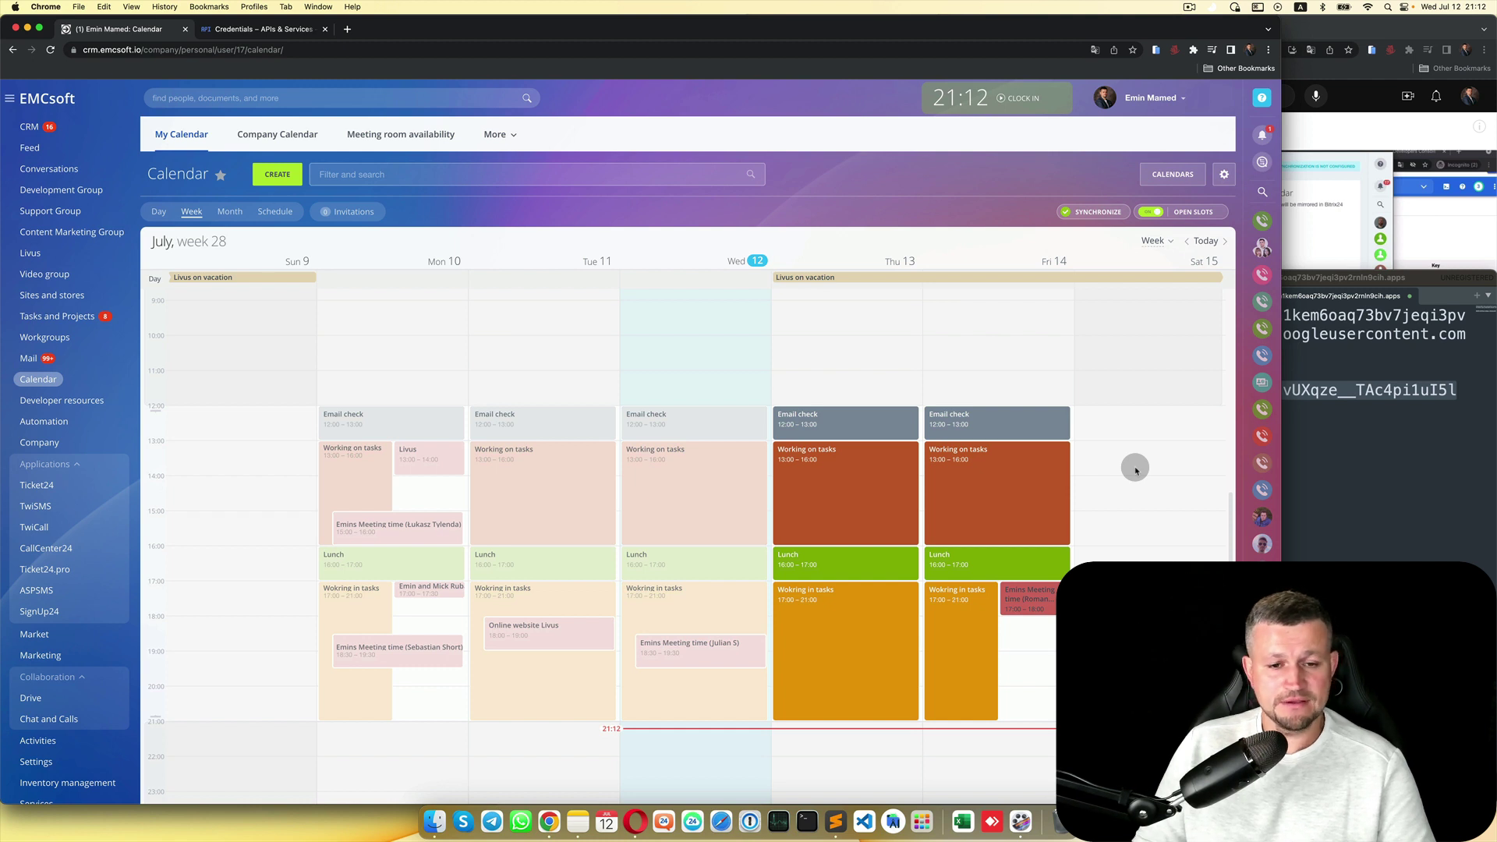